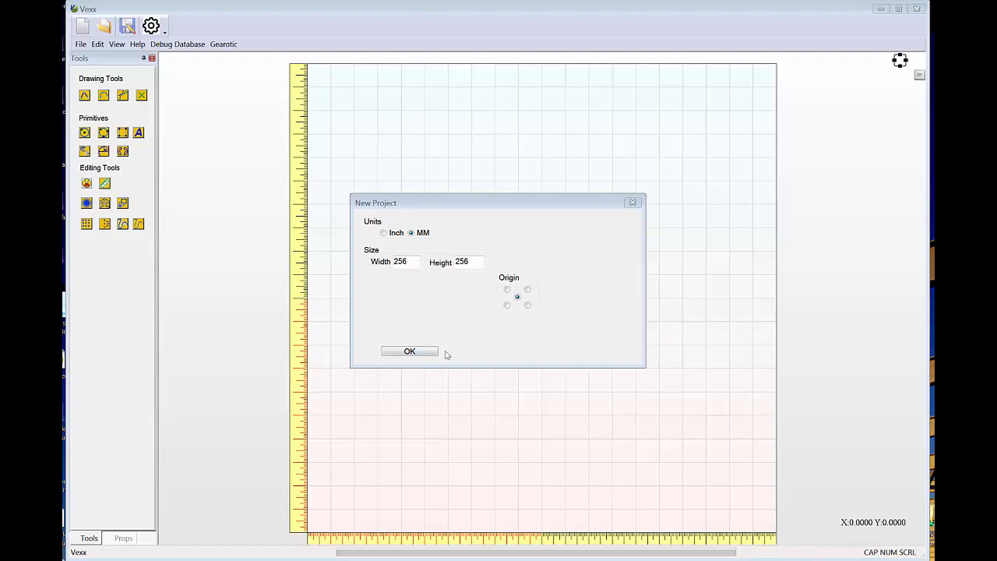
# Create a new project in millimetres, 256 wide and 256 high, with a centred origin.
pyautogui.click(411, 350)
pyautogui.scroll(-3, 514, 283)
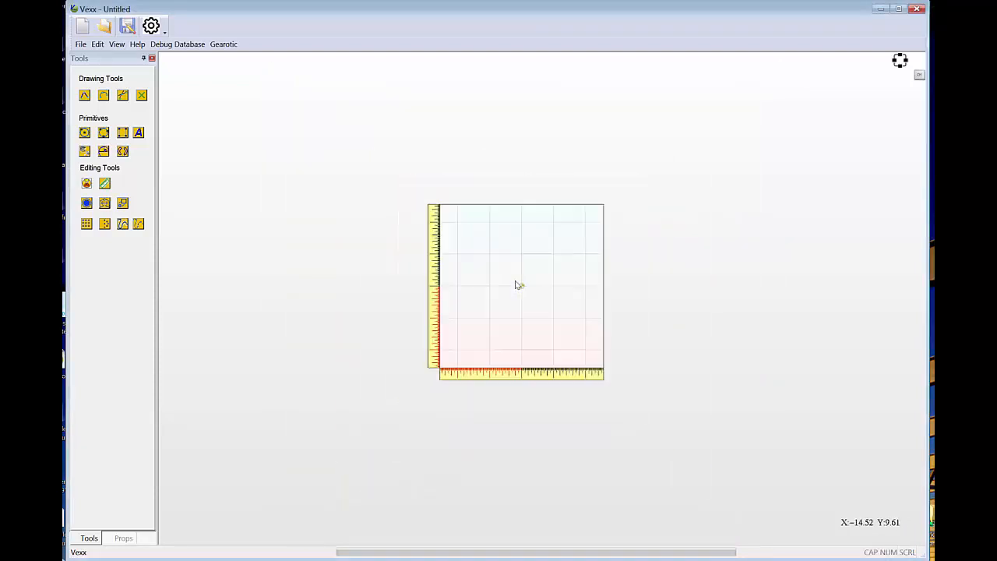
pyautogui.scroll(4, 516, 284)
pyautogui.scroll(-2, 516, 283)
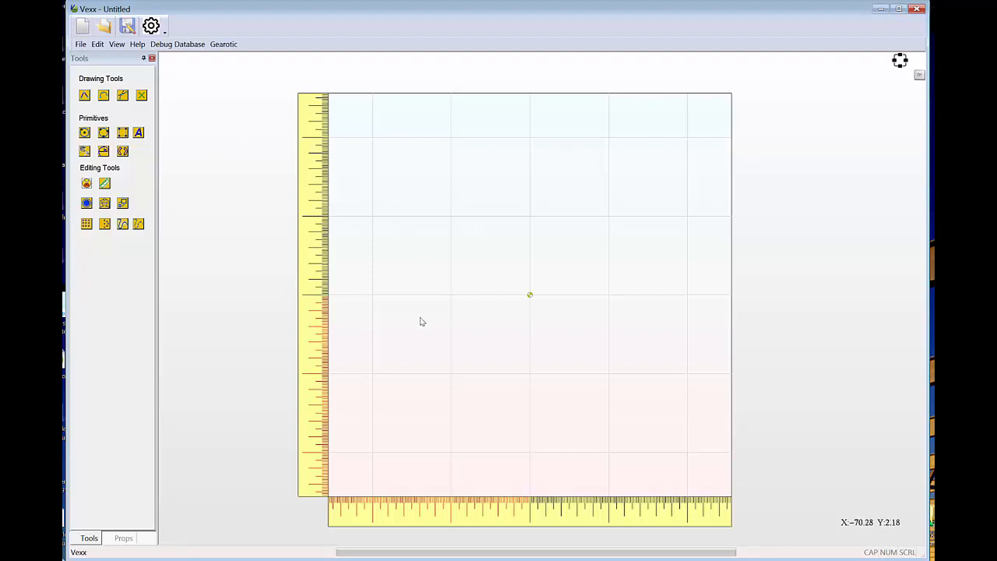
pyautogui.scroll(-2, 488, 269)
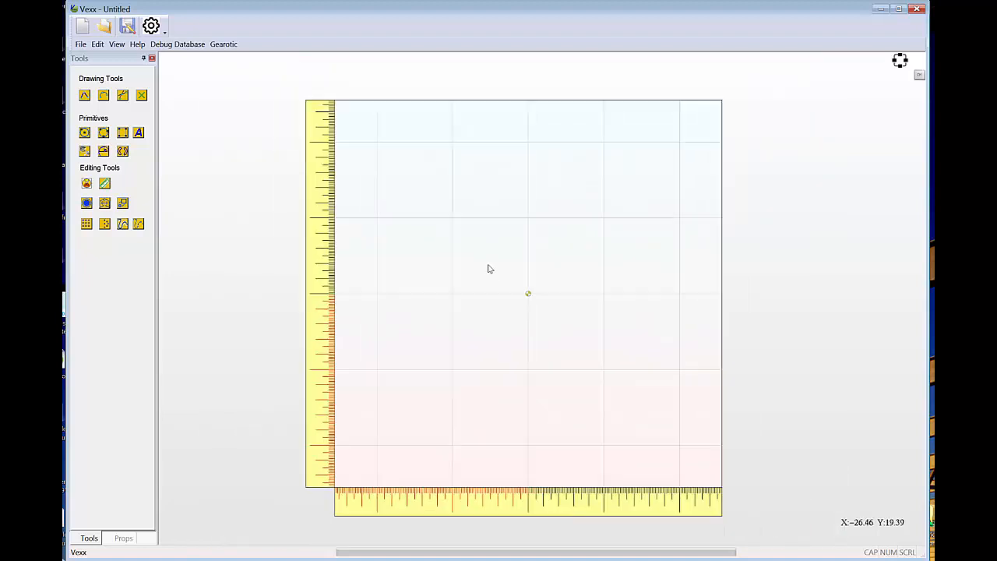
pyautogui.scroll(1, 458, 218)
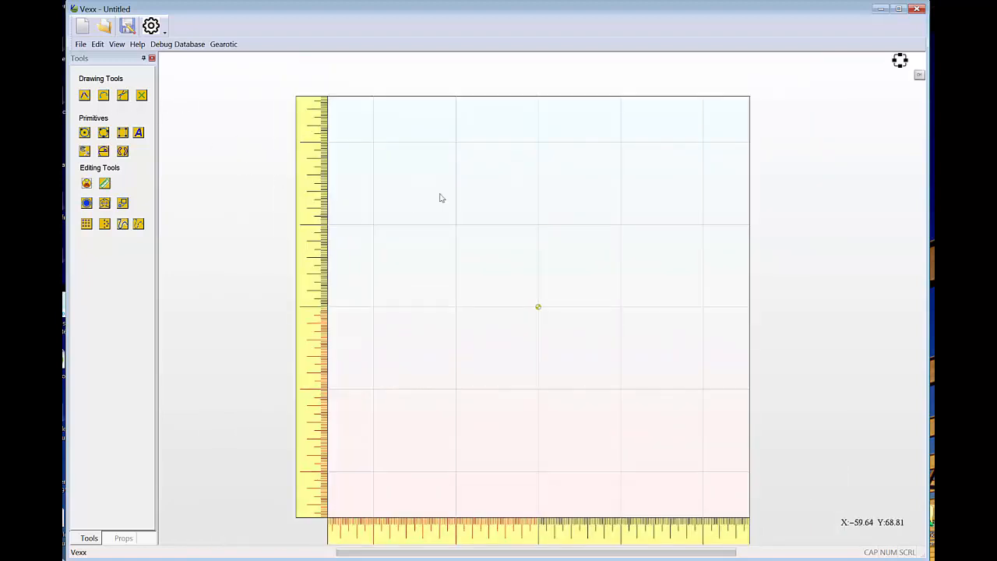
pyautogui.scroll(-1, 496, 269)
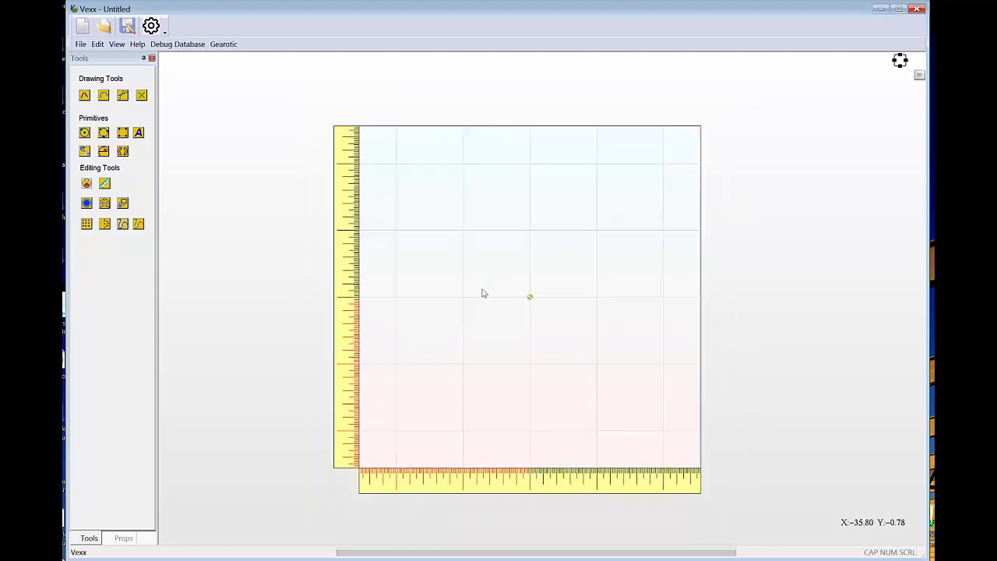
pyautogui.scroll(1, 483, 292)
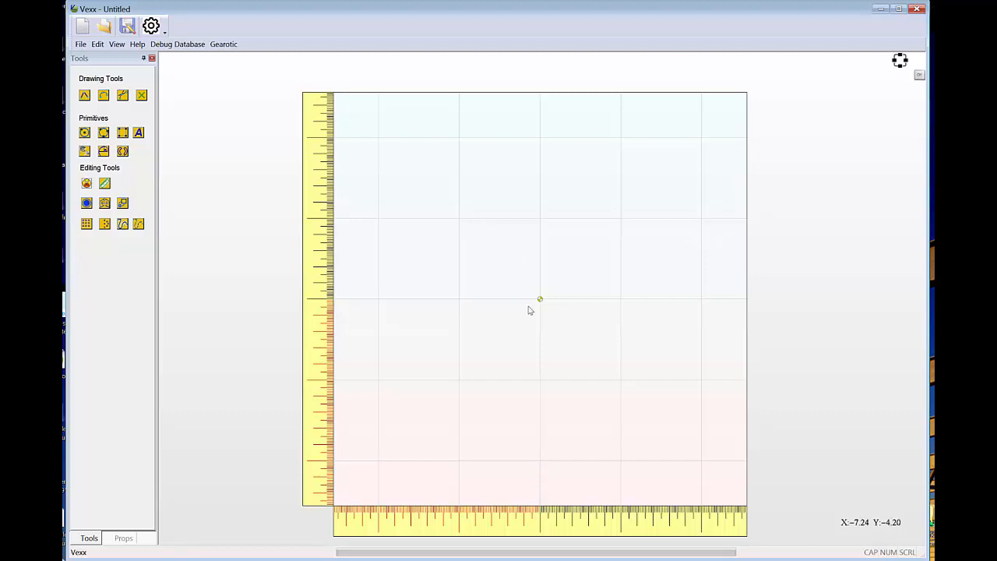
pyautogui.scroll(8, 519, 299)
pyautogui.scroll(-7, 520, 299)
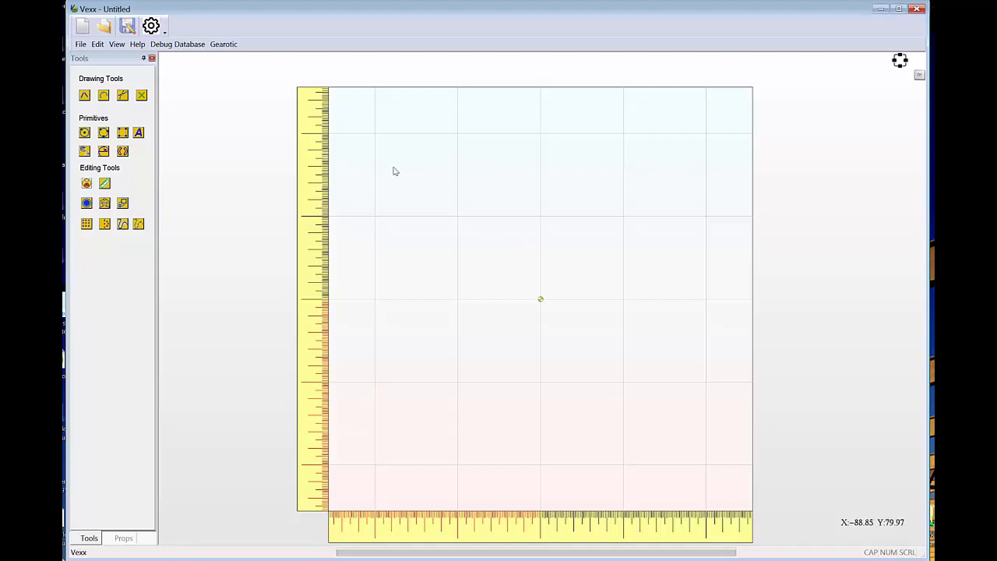
# Draw a freehand zigzag polyline of nine connected segments across the upper part of the work area.
pyautogui.click(85, 96)
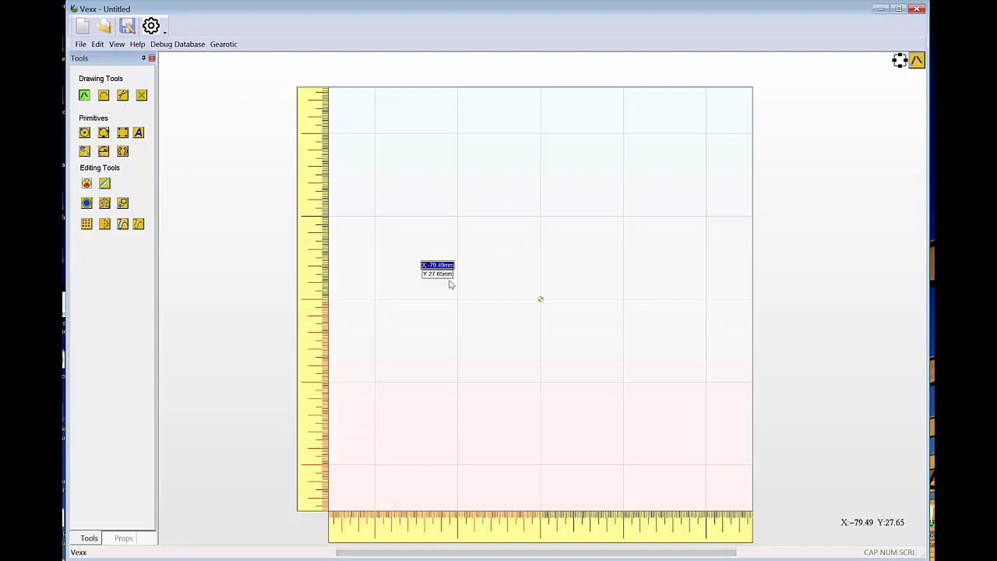
pyautogui.click(445, 266)
pyautogui.click(494, 173)
pyautogui.click(524, 291)
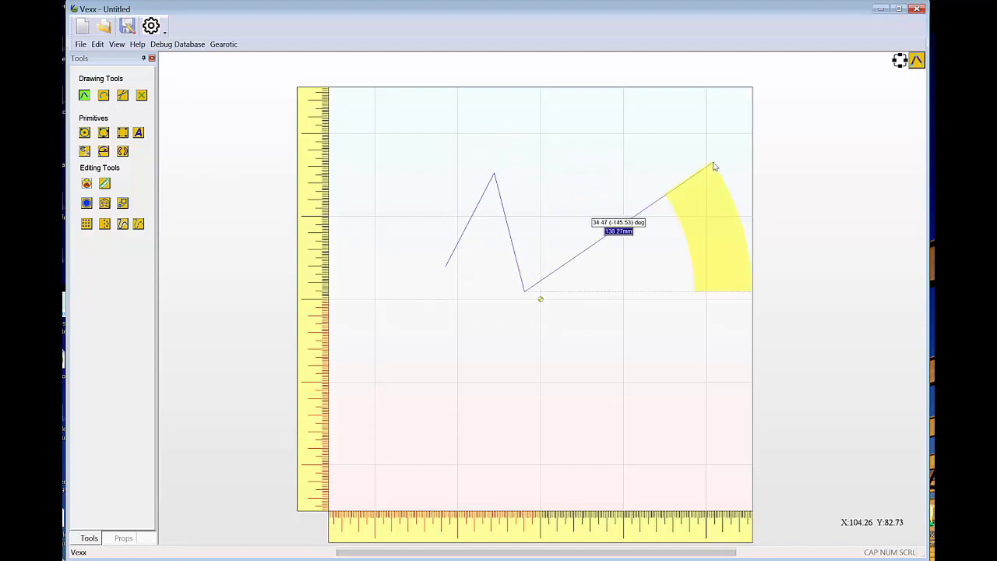
pyautogui.click(714, 162)
pyautogui.click(734, 295)
pyautogui.click(602, 169)
pyautogui.click(530, 237)
pyautogui.click(478, 332)
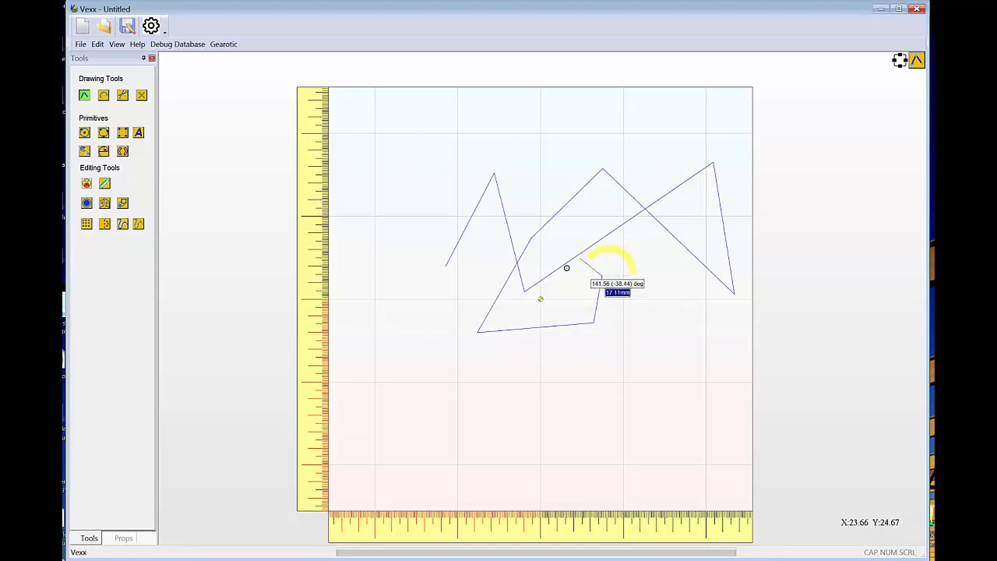
pyautogui.click(602, 276)
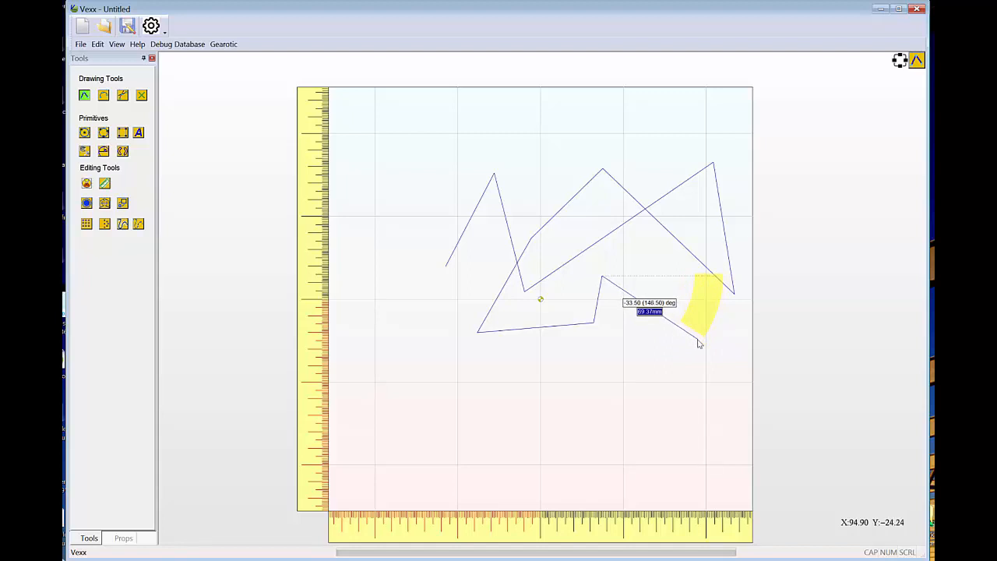
# Add a polyline segment with its angle fixed at 45 degrees and a typed length.
pyautogui.press('Tab')
pyautogui.press('Tab')
pyautogui.press('Tab')
pyautogui.press('Tab')
pyautogui.press('Tab')
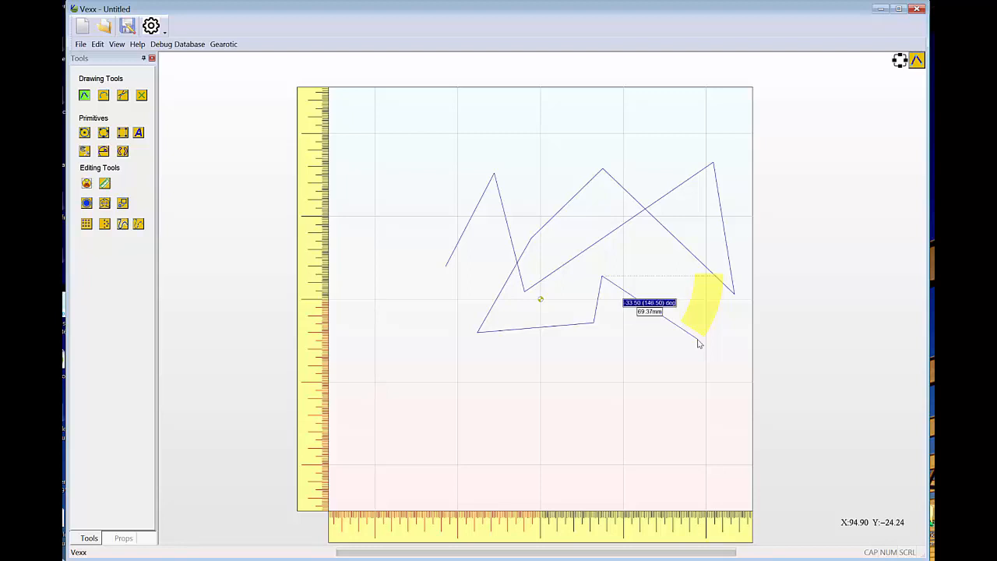
pyautogui.press('Tab')
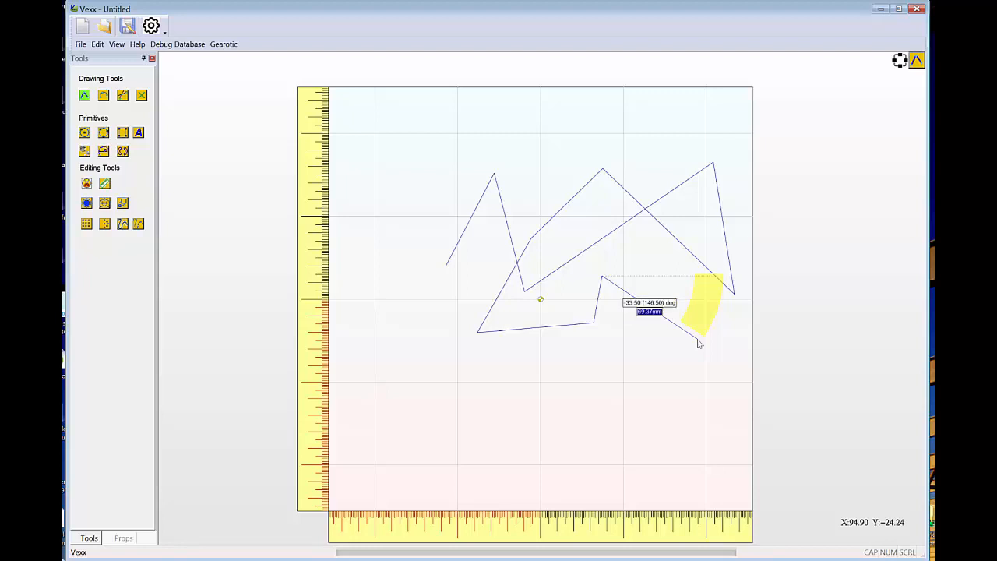
pyautogui.press('Tab')
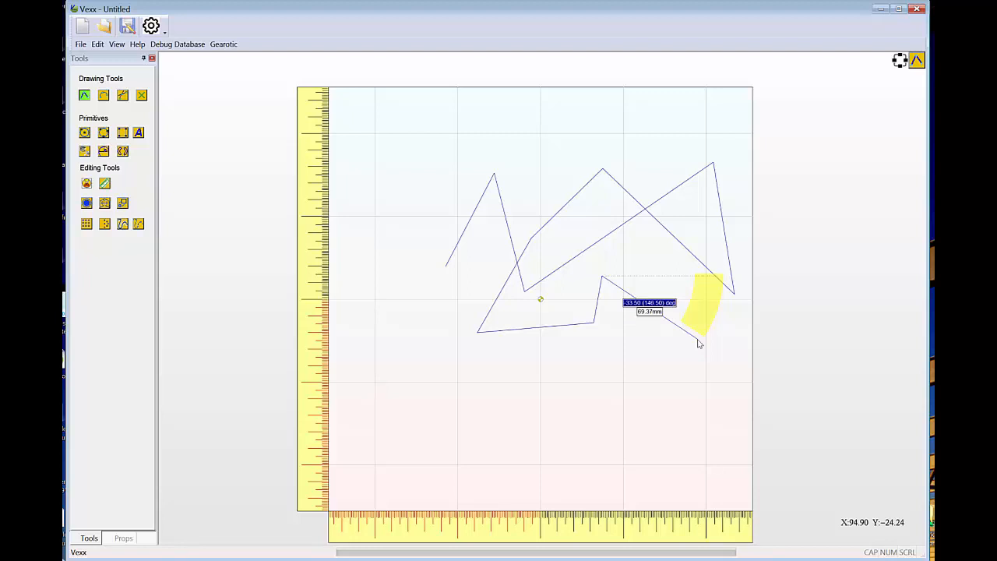
pyautogui.write('4')
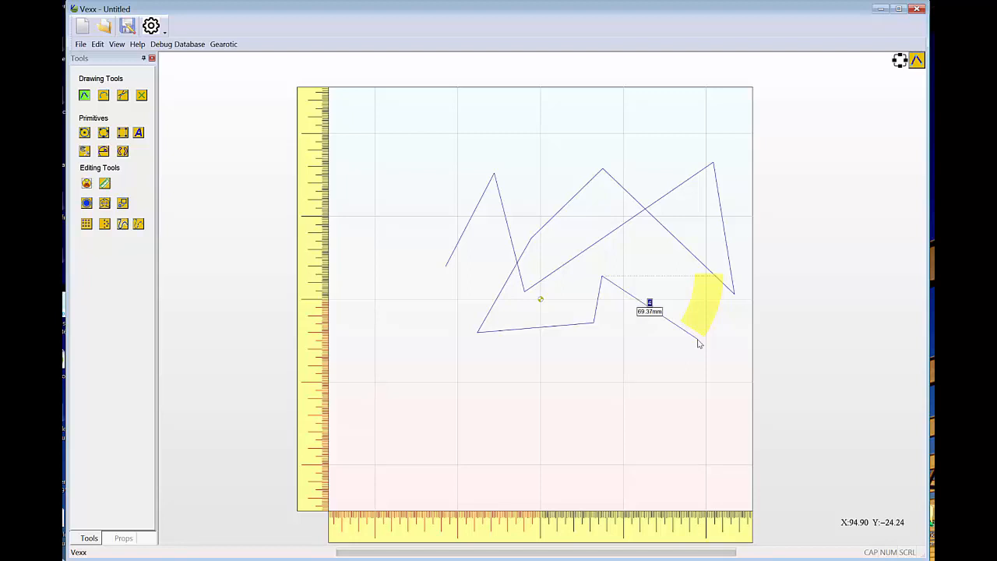
pyautogui.write('5 Deg')
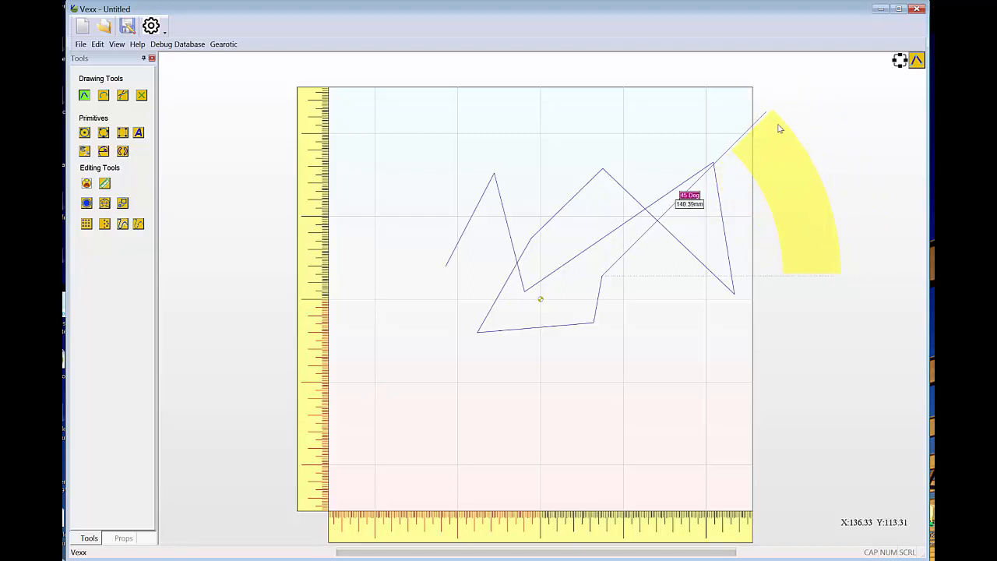
pyautogui.press('Tab')
pyautogui.write('1')
pyautogui.press('Return')
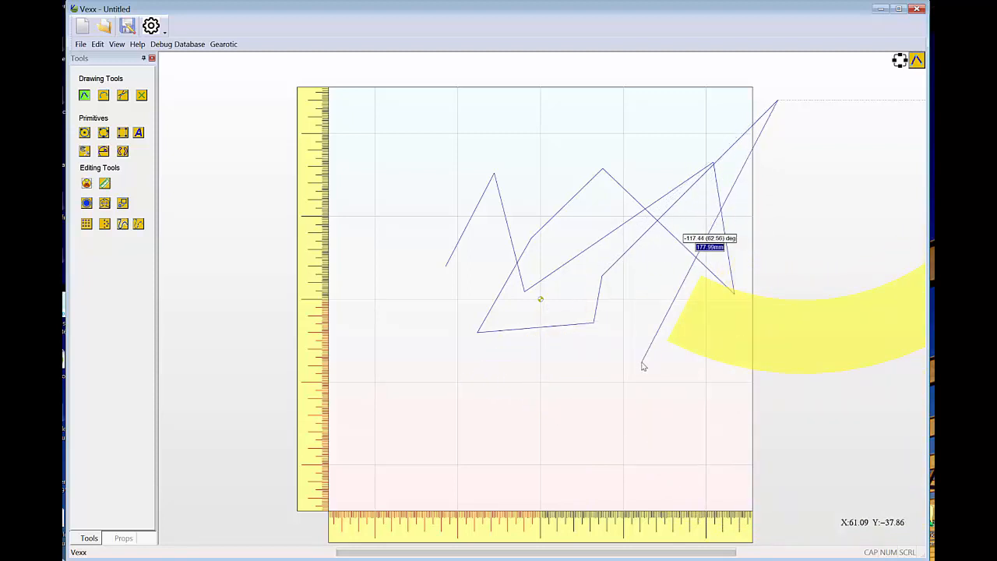
# Cancel the polyline in progress, discarding all of its segments.
pyautogui.press('Tab')
pyautogui.press('Tab')
pyautogui.press('Tab')
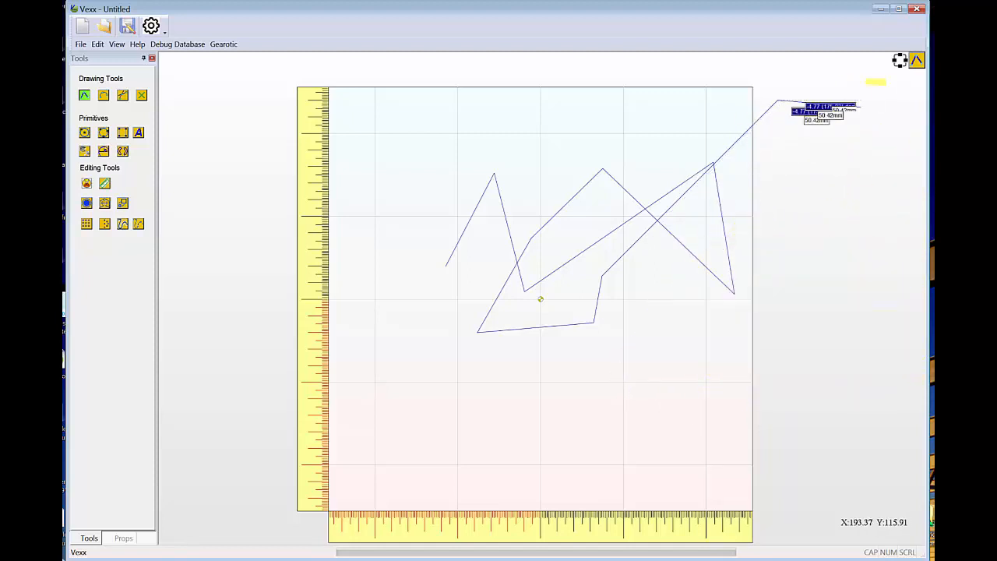
pyautogui.press('Escape')
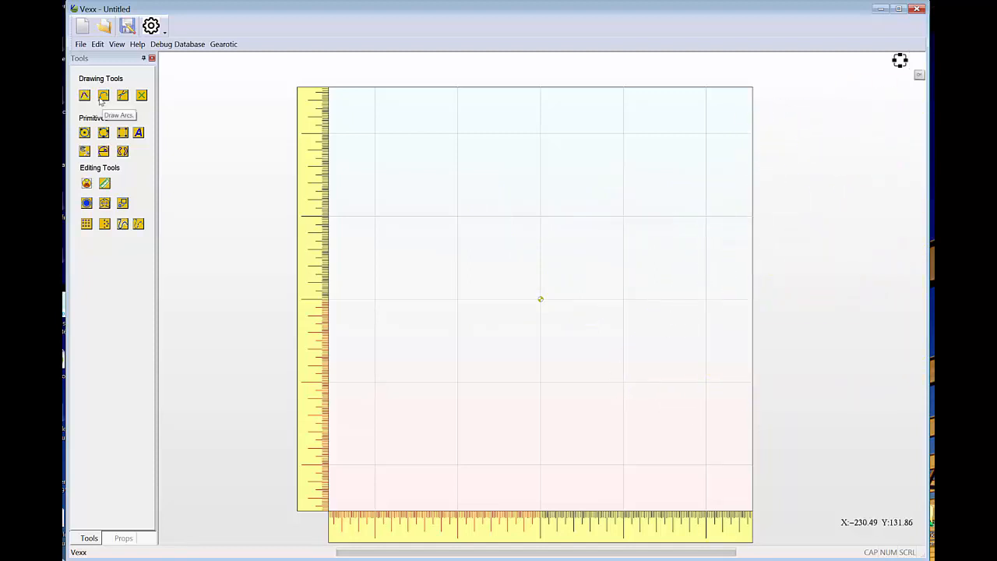
# Try to draw an arc between two points around the origin with a radius of 50 mm.
pyautogui.click(104, 96)
pyautogui.click(429, 288)
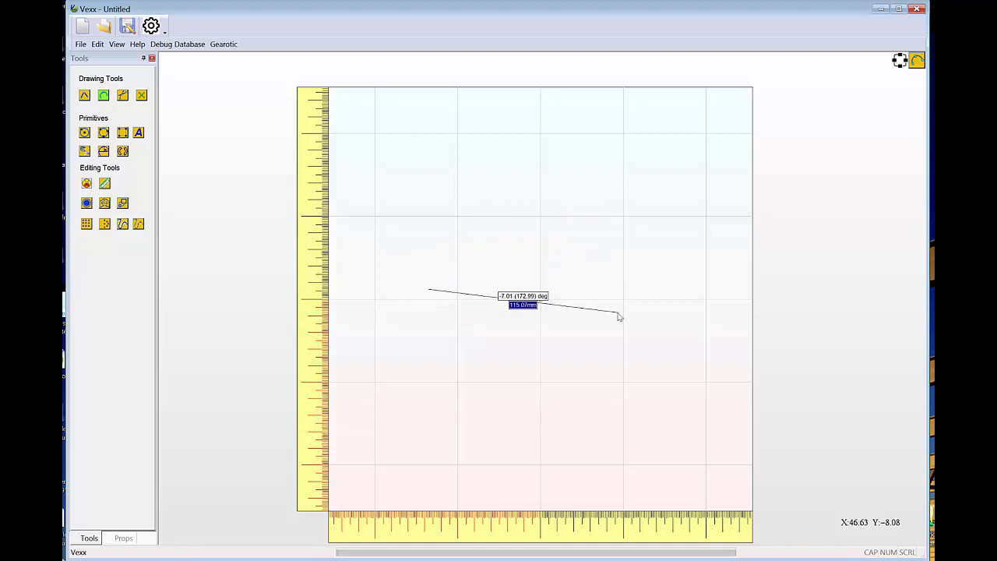
pyautogui.click(624, 218)
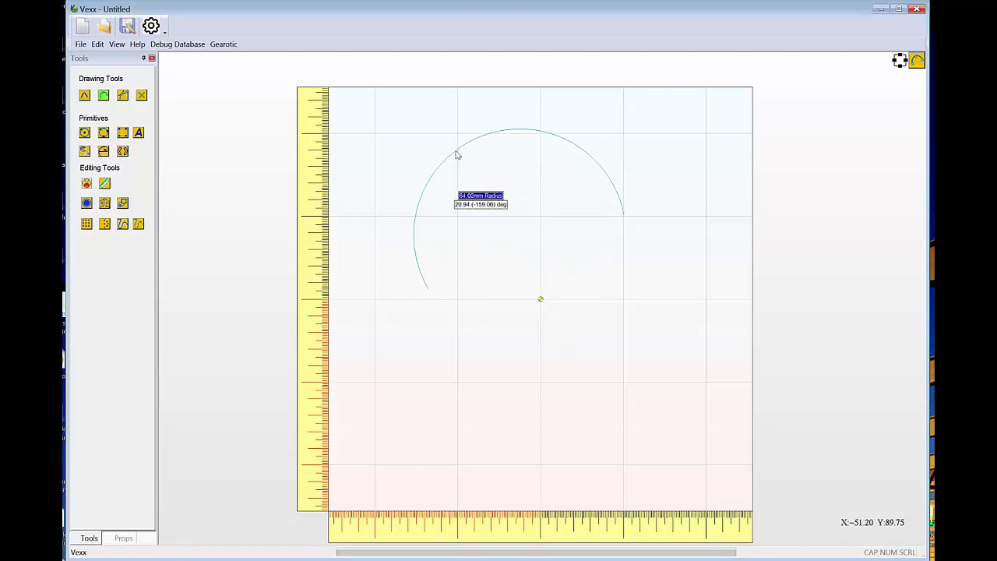
pyautogui.click(456, 154)
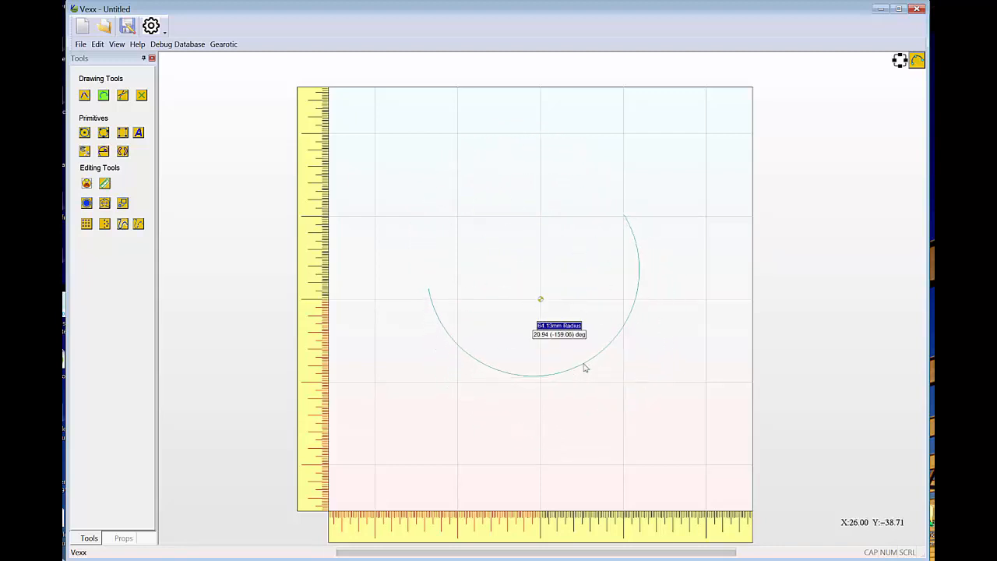
pyautogui.write('50')
pyautogui.press('Return')
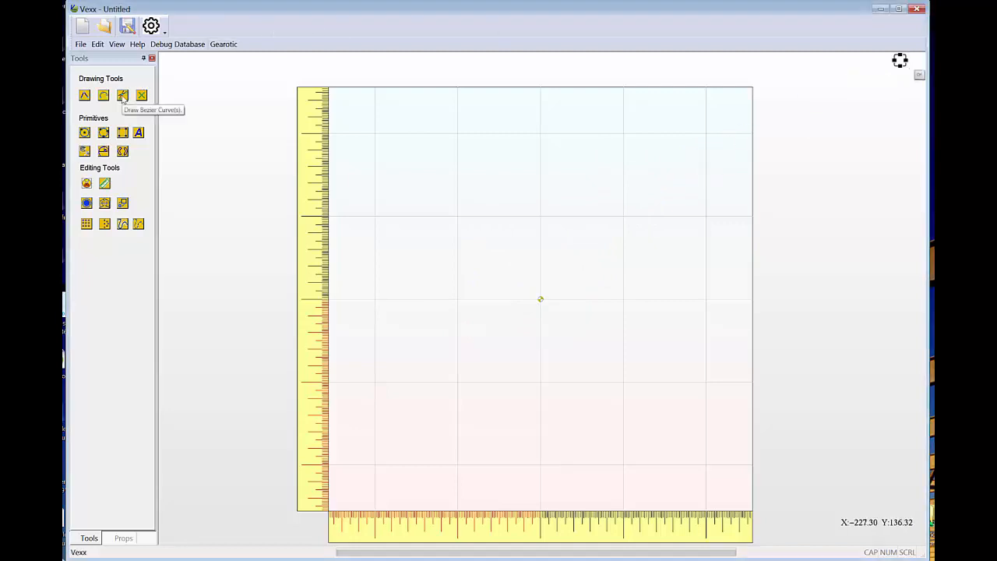
# Draw an open Bezier curve through five points around the origin and accept it.
pyautogui.click(122, 95)
pyautogui.click(534, 217)
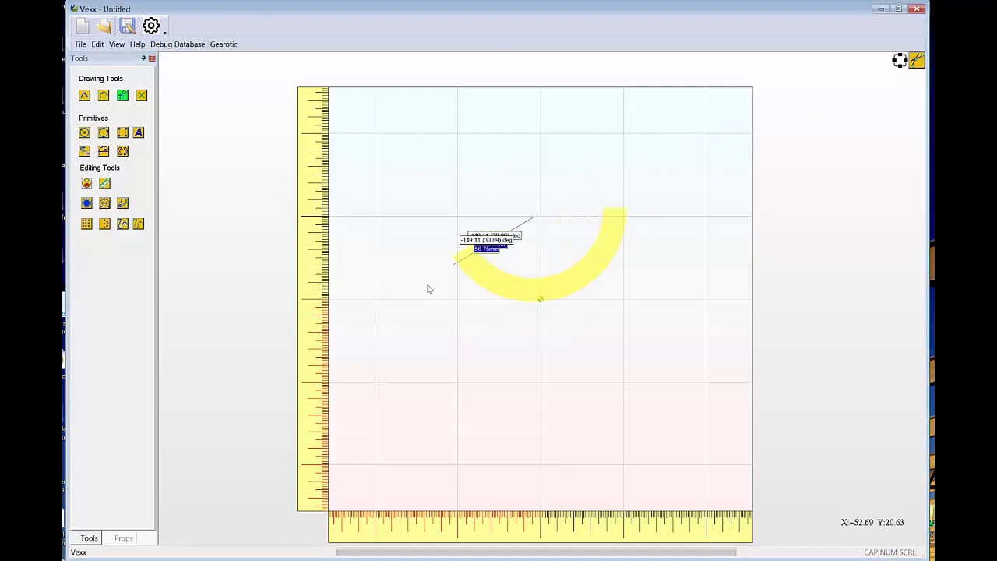
pyautogui.click(427, 291)
pyautogui.click(586, 332)
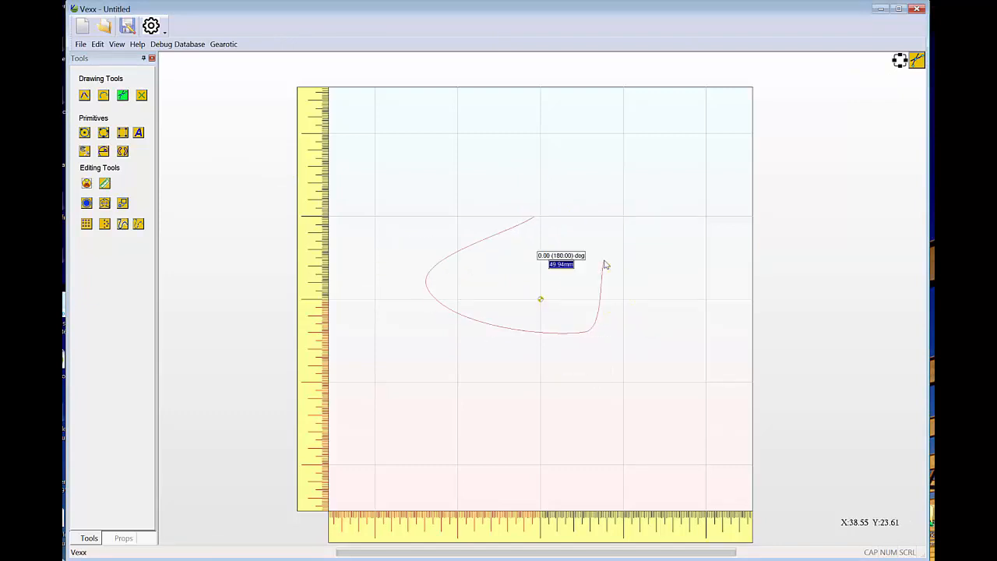
pyautogui.click(604, 261)
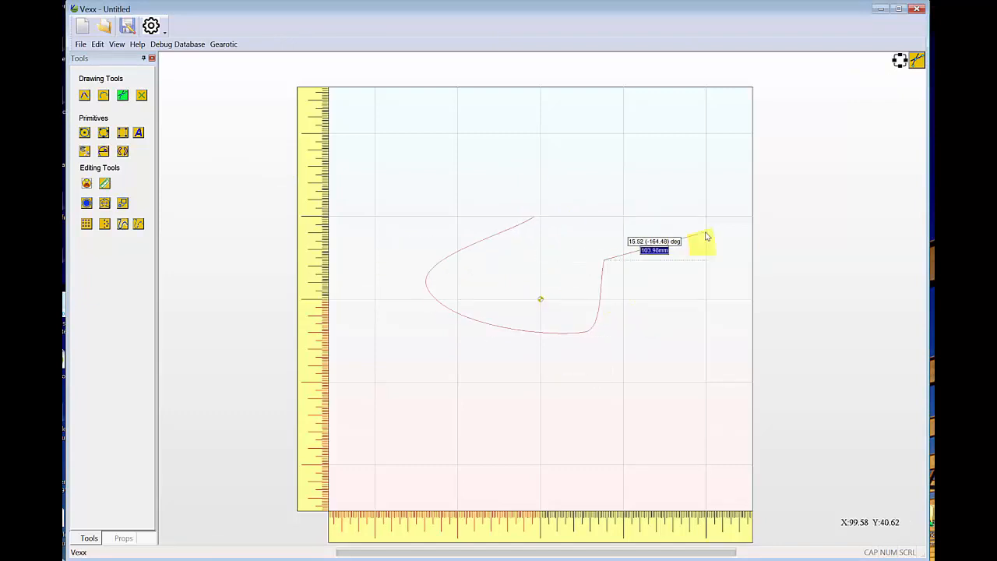
pyautogui.click(676, 184)
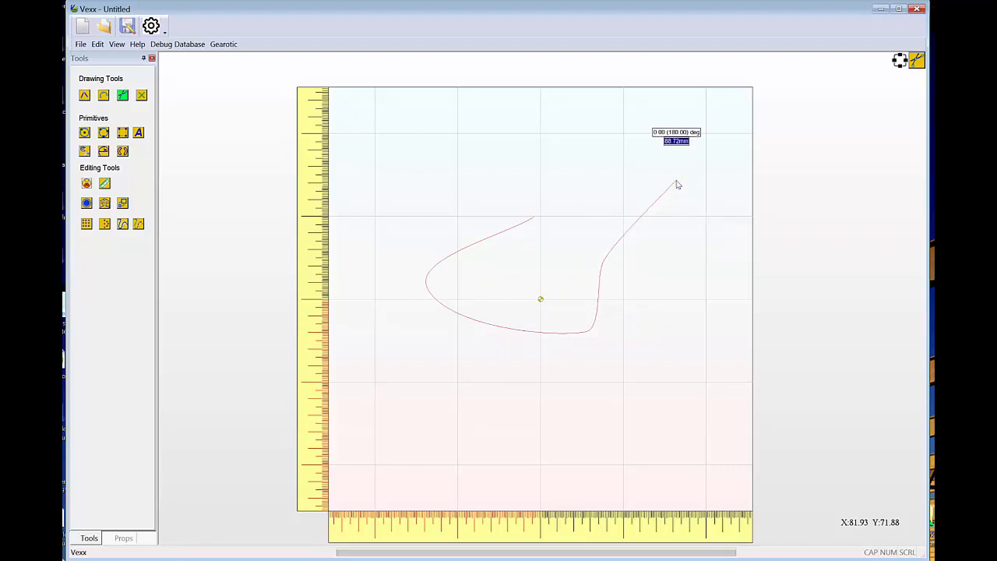
pyautogui.rightClick(680, 236)
pyautogui.click(679, 237)
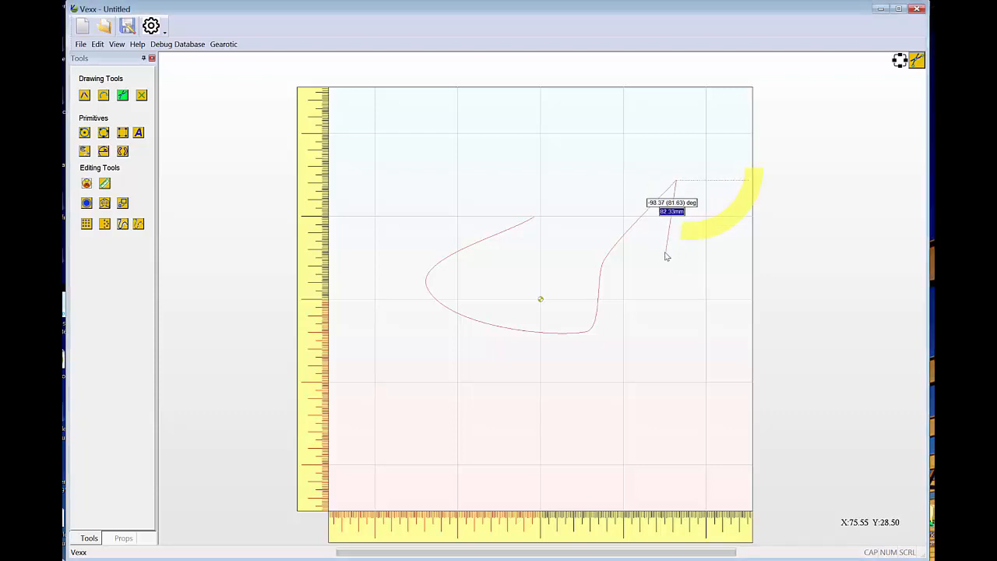
pyautogui.rightClick(665, 256)
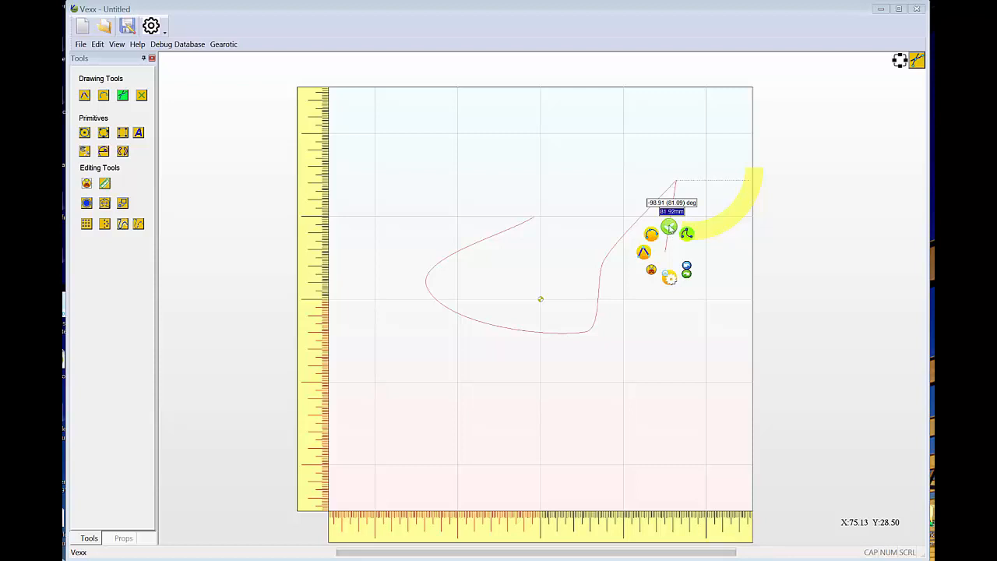
pyautogui.click(669, 226)
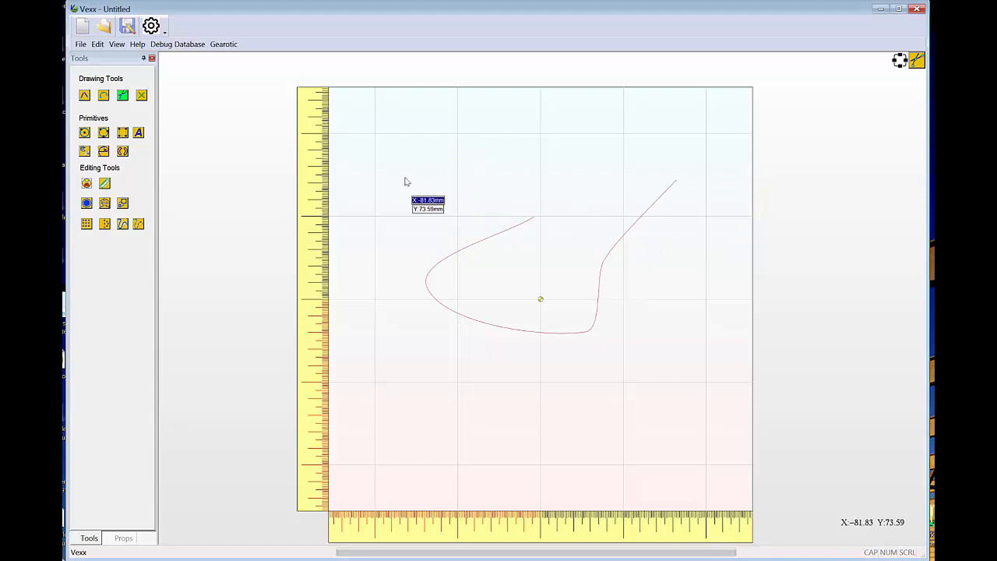
# Draw a second, wavy Bezier curve through four points above the first one and accept it.
pyautogui.click(426, 220)
pyautogui.click(475, 161)
pyautogui.click(531, 199)
pyautogui.click(584, 151)
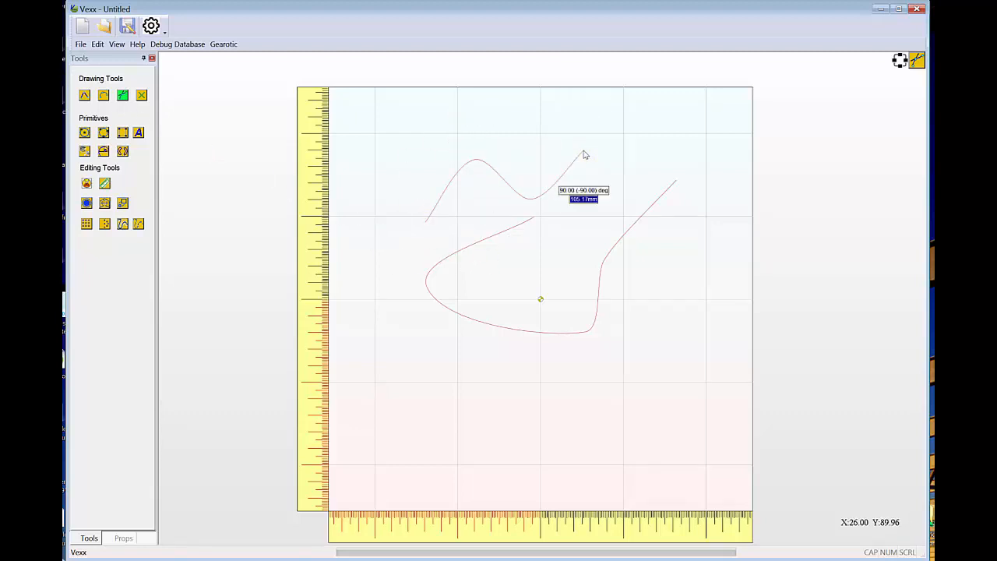
pyautogui.rightClick(584, 151)
pyautogui.click(588, 126)
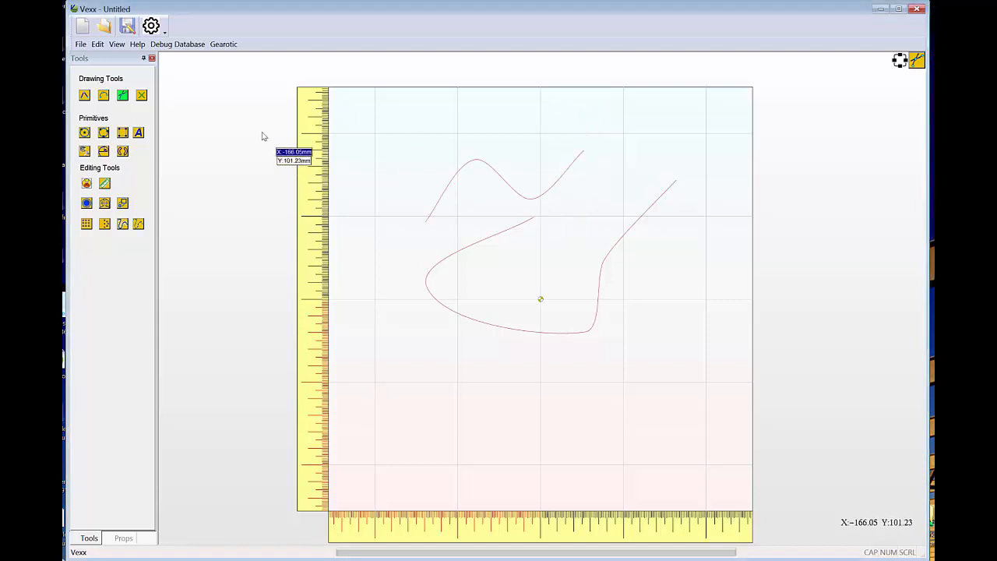
# Draw a nearly square rectangle overlapping both Bezier curves and accept it.
pyautogui.click(123, 134)
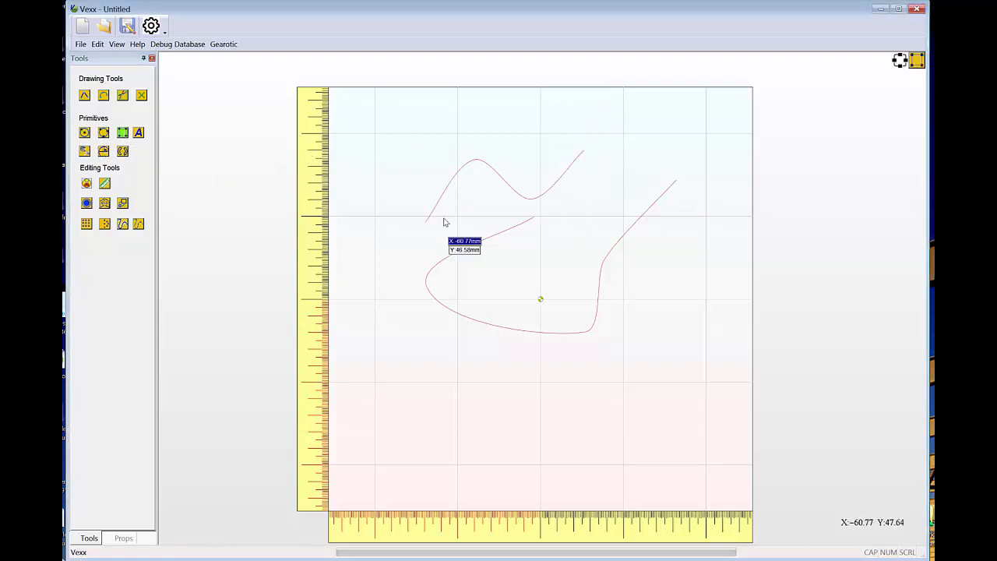
pyautogui.moveTo(487, 138)
pyautogui.mouseDown()
pyautogui.moveTo(541, 251)
pyautogui.moveTo(654, 331)
pyautogui.moveTo(671, 314)
pyautogui.mouseUp()
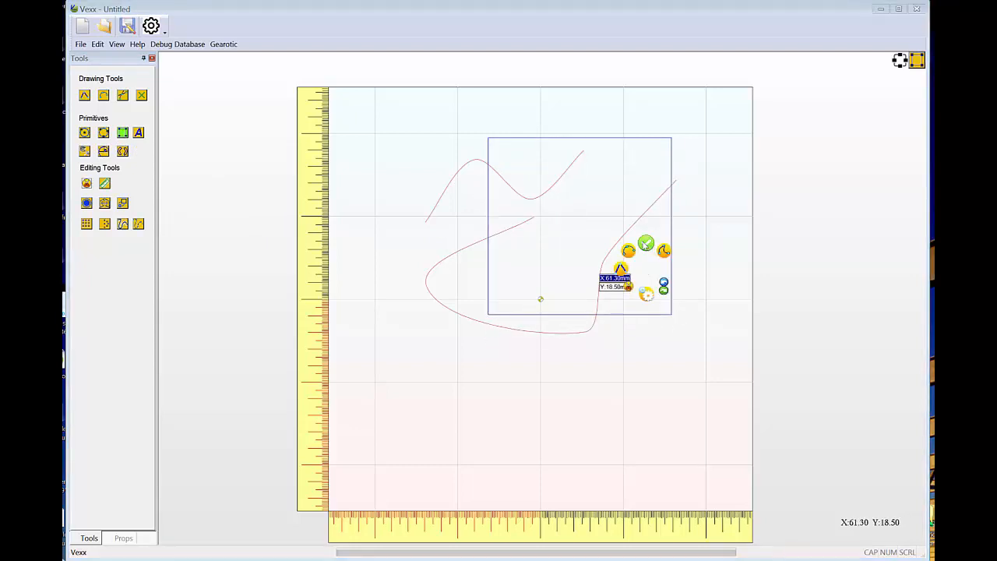
pyautogui.click(646, 244)
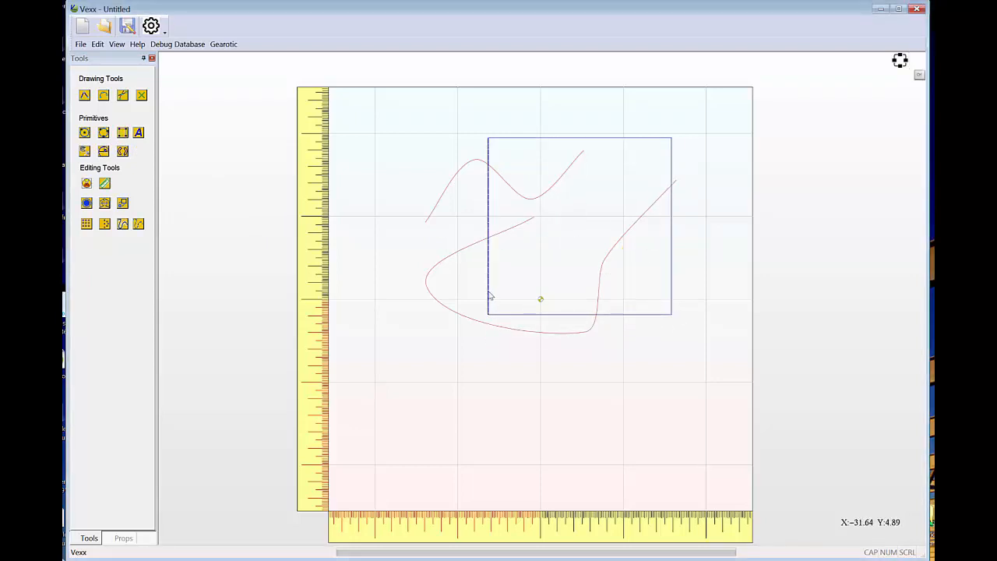
# Select the lower Bezier curve and bend its upper-right end into an arch by moving the end node's control handle.
pyautogui.click(506, 232)
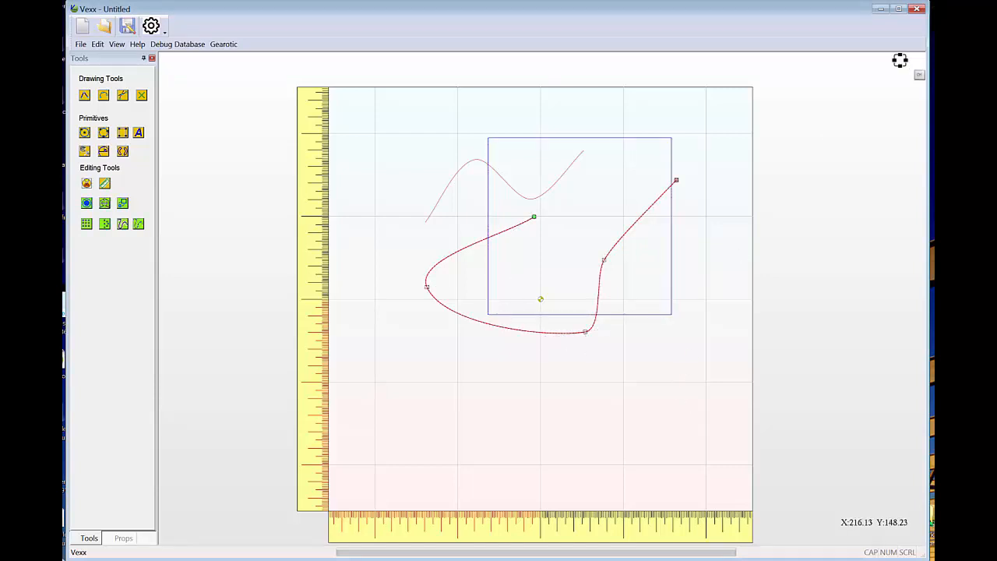
pyautogui.click(900, 59)
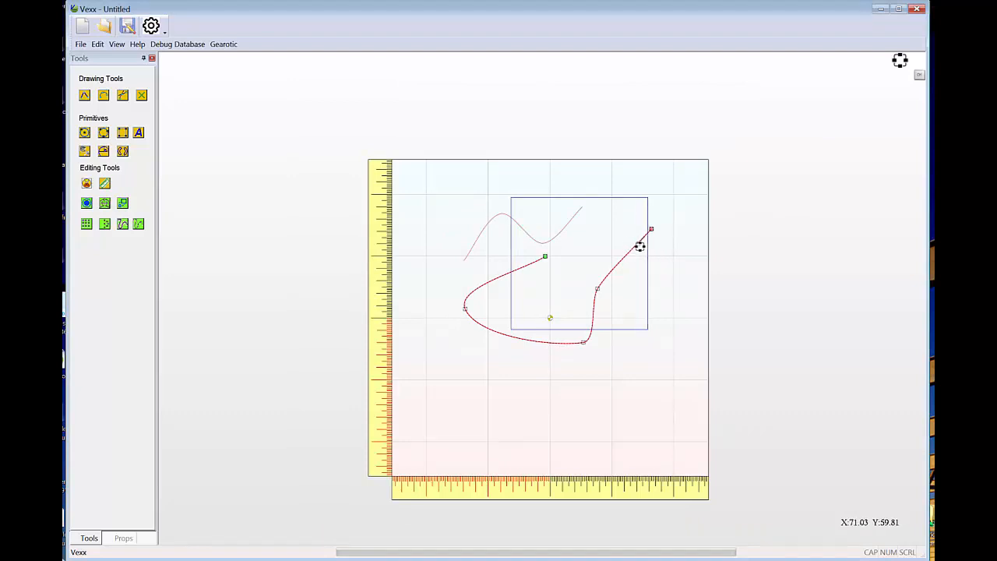
pyautogui.moveTo(636, 241); pyautogui.dragTo(600, 229)
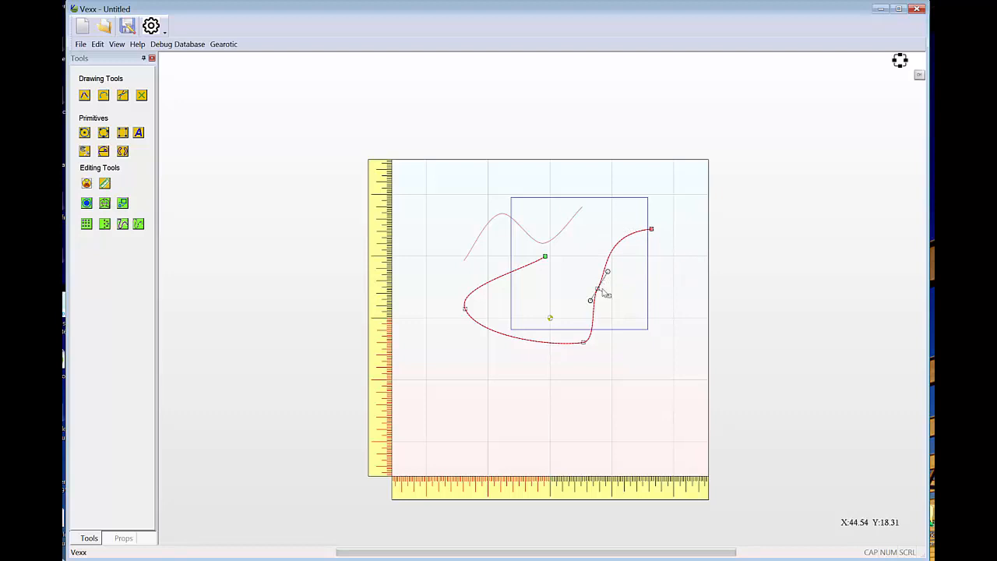
# Reshape the lower Bezier curve around its node northeast of the origin by moving both tangent handles and rotating the tangent direction.
pyautogui.scroll(4, 607, 294)
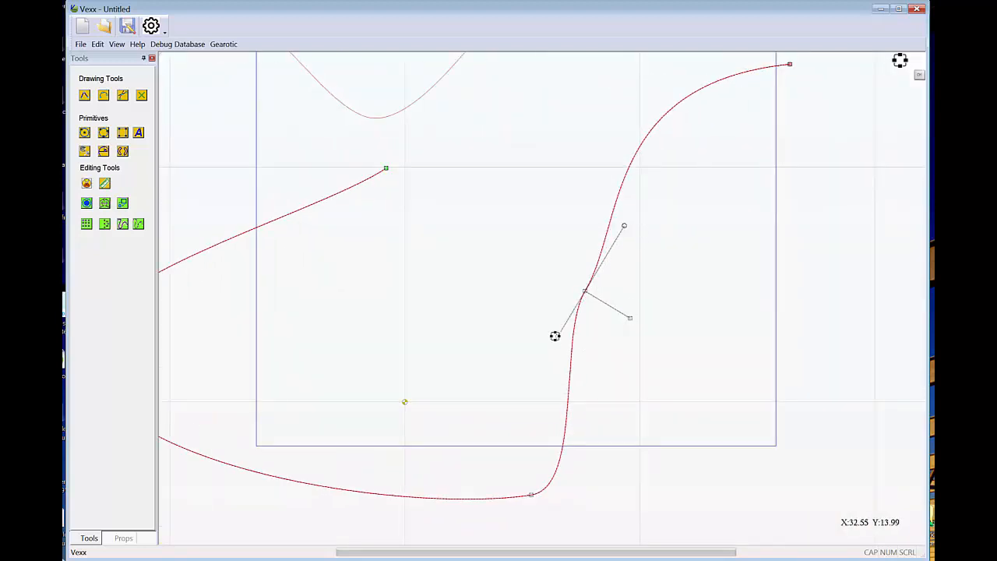
pyautogui.moveTo(554, 336)
pyautogui.mouseDown()
pyautogui.moveTo(592, 349)
pyautogui.moveTo(542, 344)
pyautogui.mouseUp()
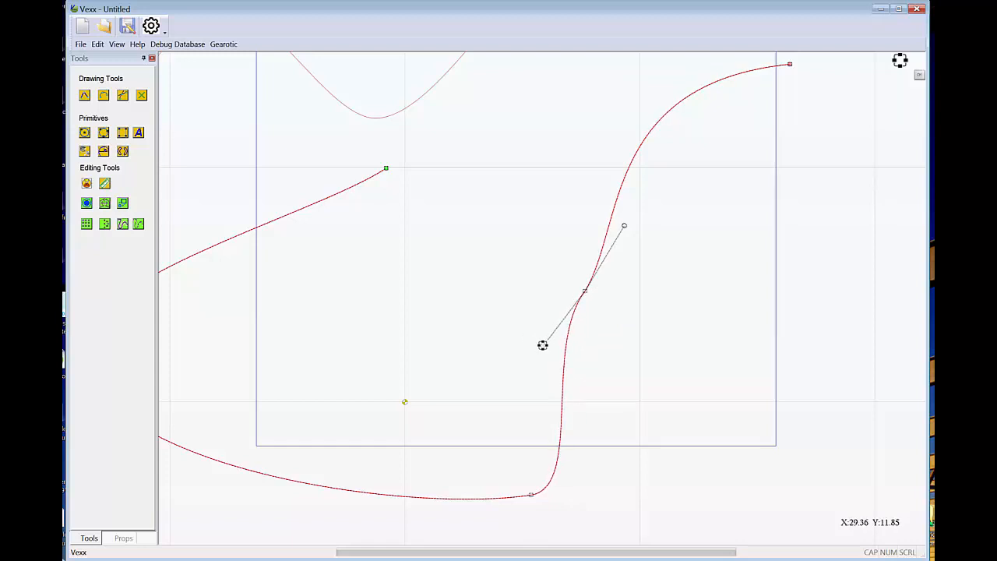
pyautogui.moveTo(624, 226); pyautogui.dragTo(645, 234)
pyautogui.moveTo(637, 340); pyautogui.dragTo(642, 258)
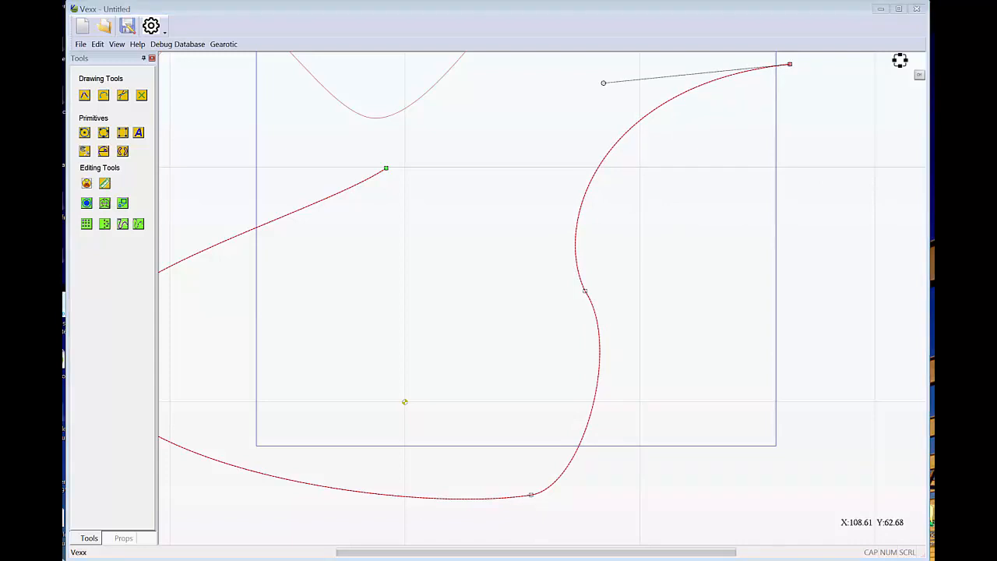
# Undo the handle edits on the lower Bezier curve one by one, followed by the creation of the rectangle.
pyautogui.rightClick(498, 201)
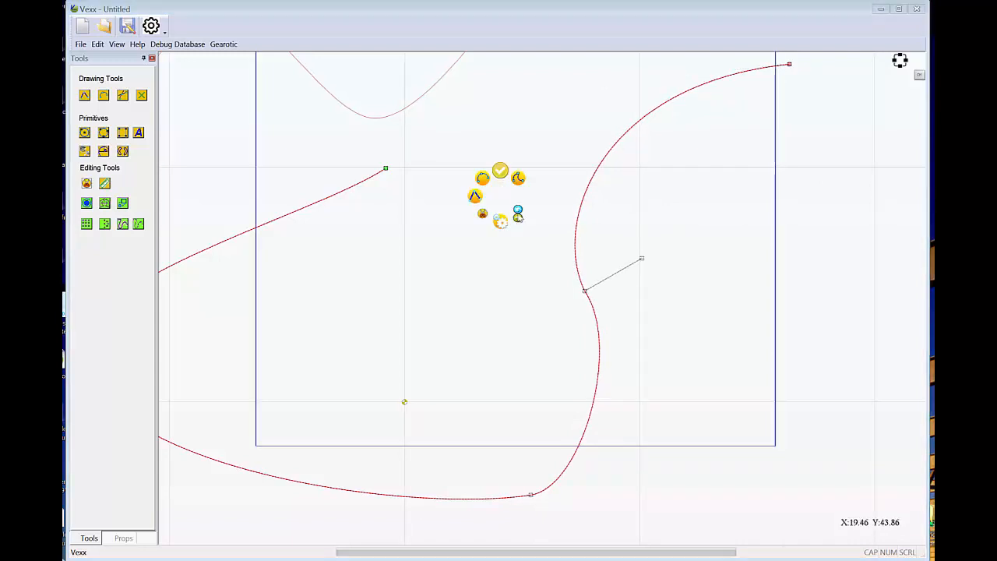
pyautogui.click(518, 213)
pyautogui.rightClick(521, 209)
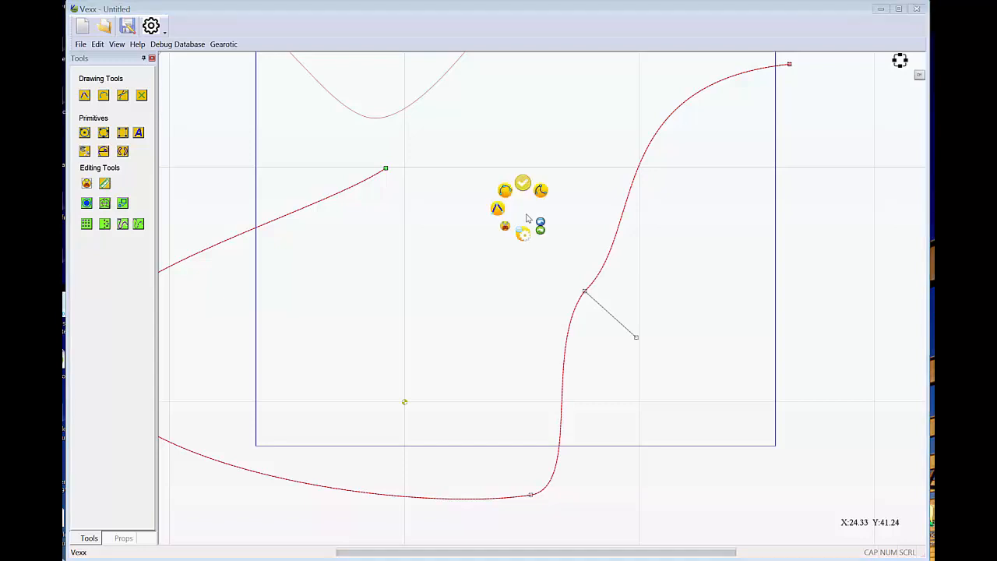
pyautogui.click(540, 226)
pyautogui.rightClick(535, 210)
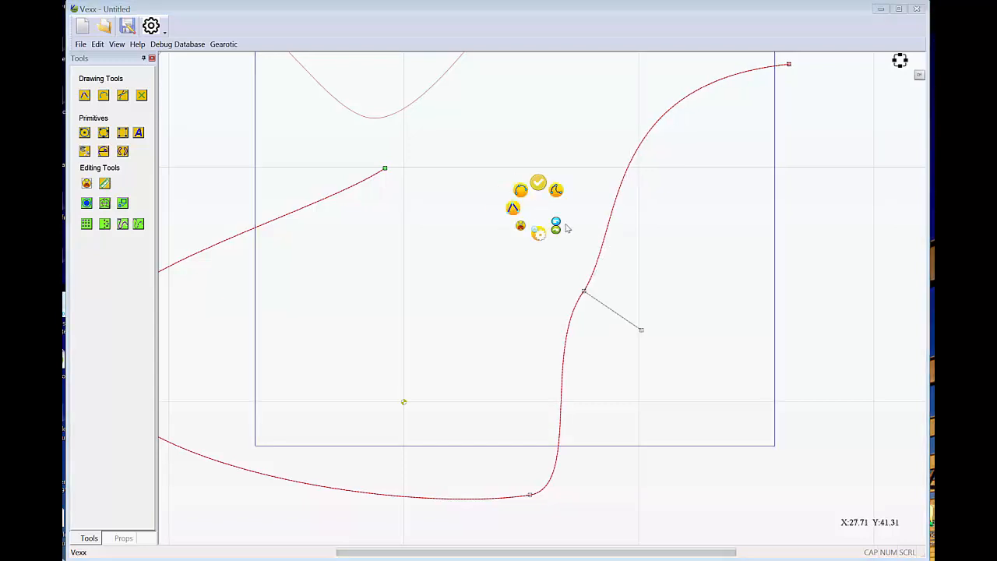
pyautogui.click(559, 226)
pyautogui.rightClick(556, 225)
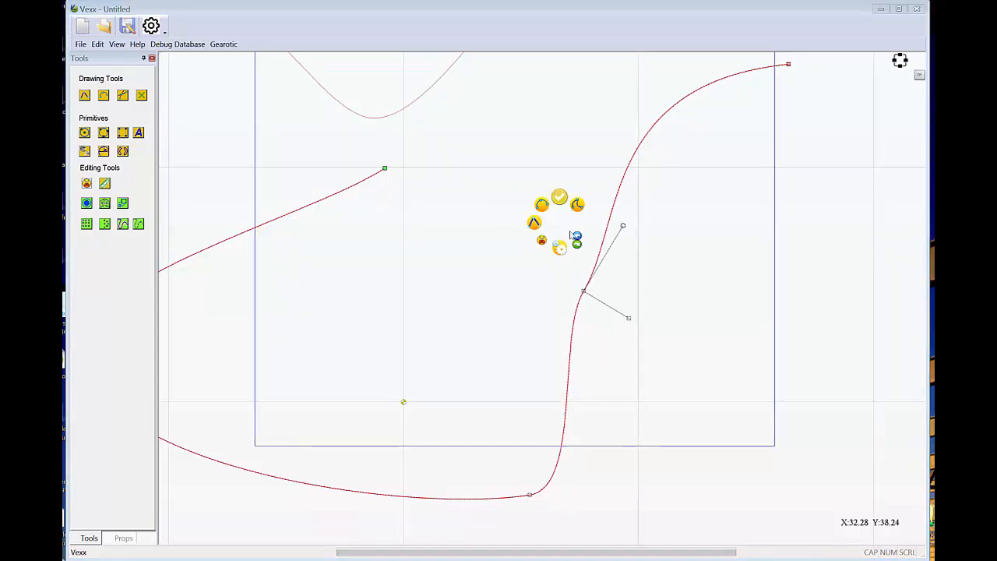
pyautogui.click(576, 240)
pyautogui.rightClick(568, 227)
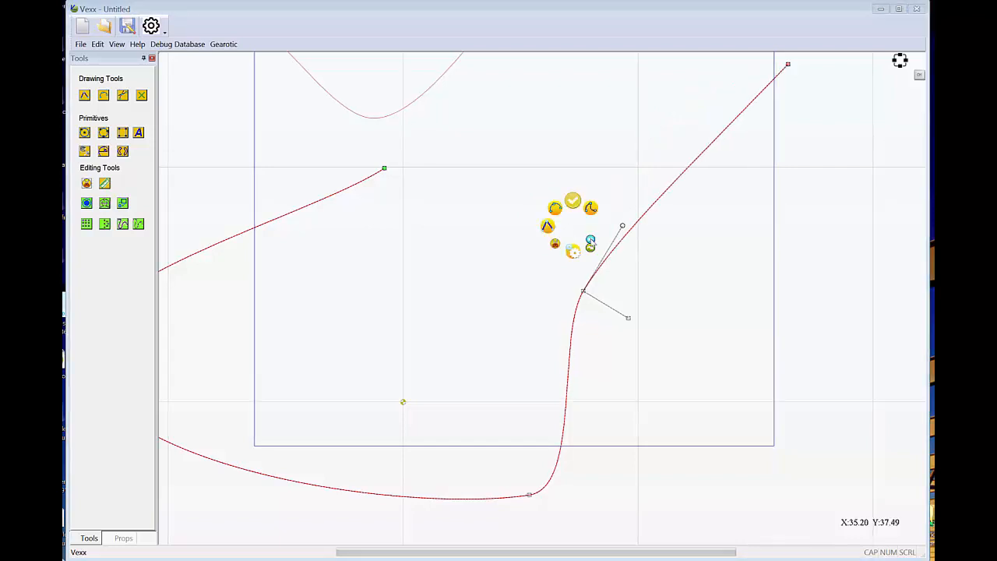
pyautogui.click(590, 242)
pyautogui.scroll(-3, 529, 233)
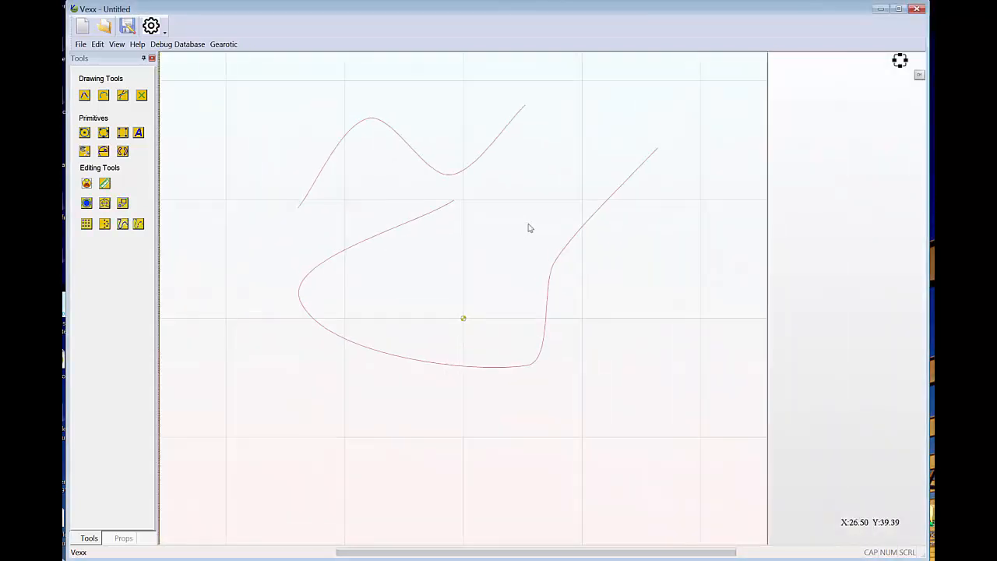
# Select the lower Bezier curve and redo the undone rectangle.
pyautogui.click(579, 231)
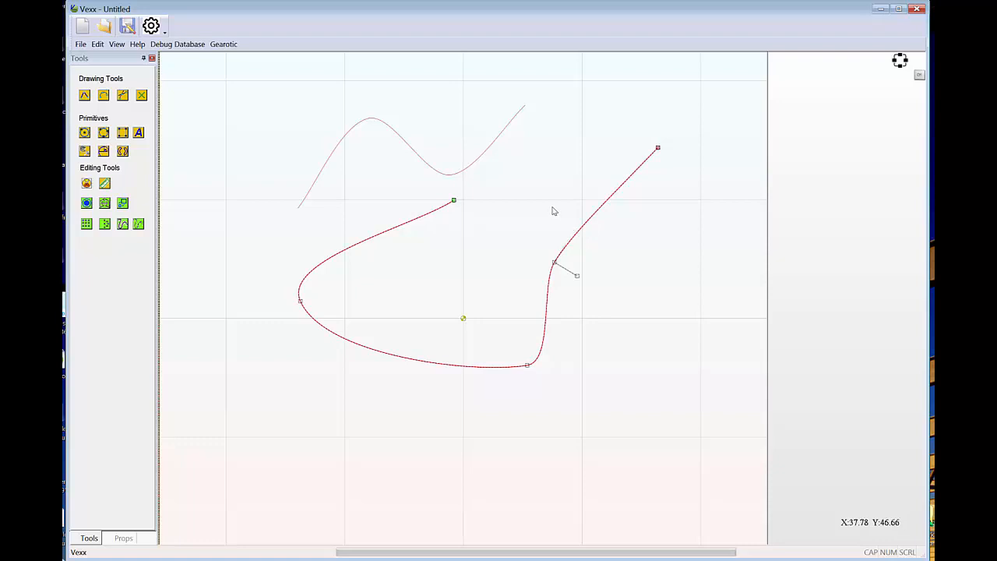
pyautogui.rightClick(503, 184)
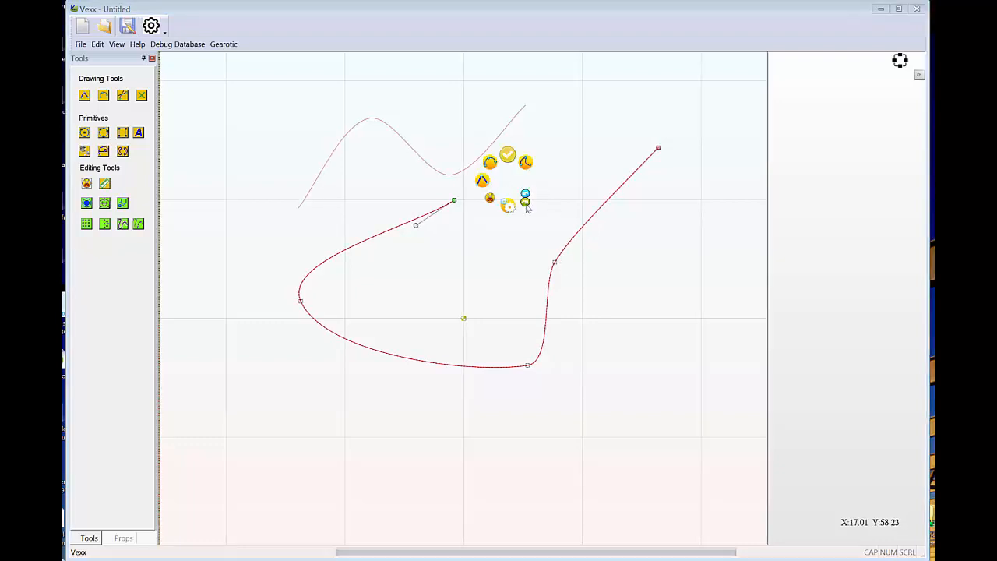
pyautogui.click(525, 203)
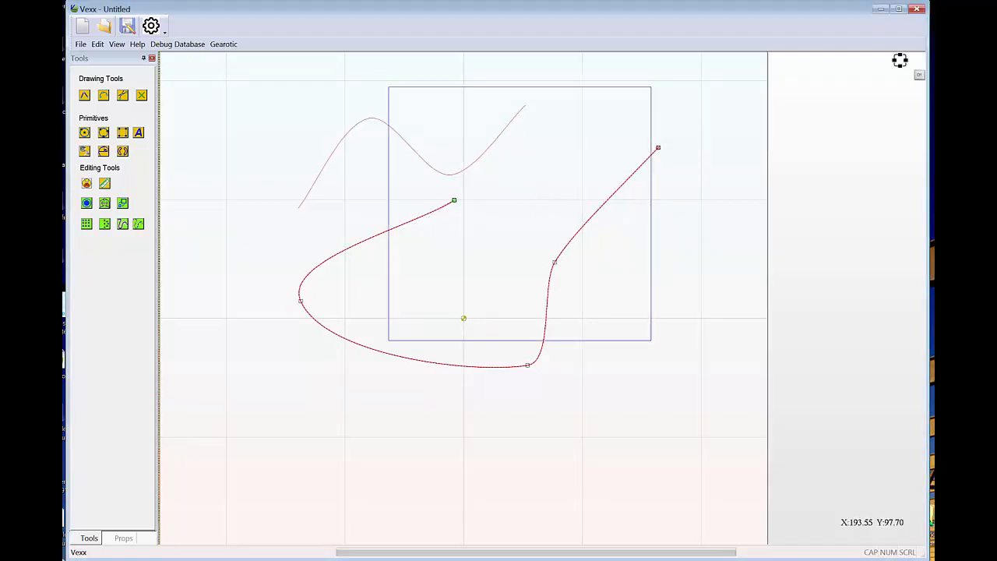
# Trim the lower Bezier curve's upper-left end inside the rectangle back to the rectangle's left edge and leave trimming.
pyautogui.rightClick(546, 198)
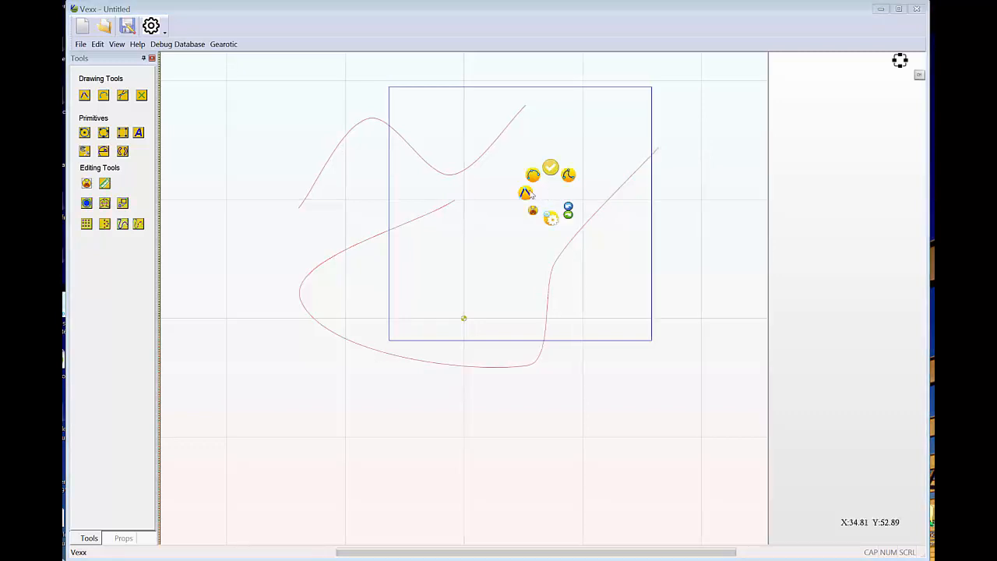
pyautogui.click(532, 211)
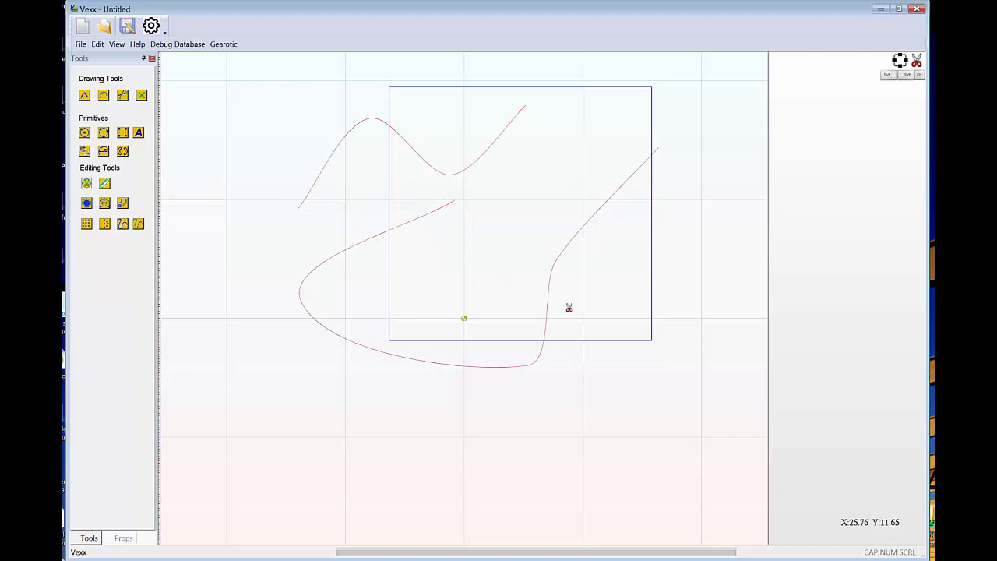
pyautogui.click(418, 220)
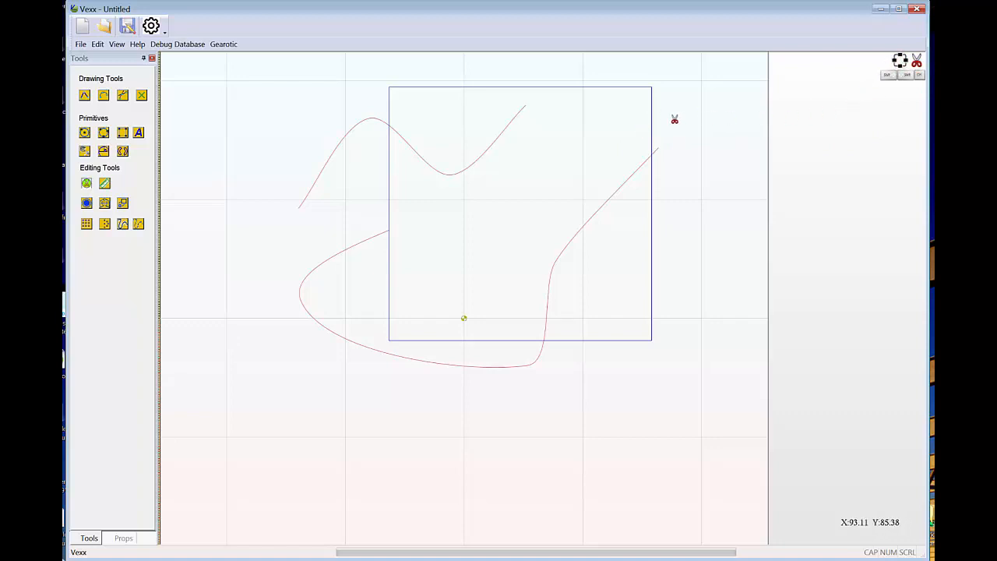
pyautogui.rightClick(559, 150)
pyautogui.click(571, 119)
# Select the upper Bezier curve and the rectangle in turn, turn off Node Editing, and select the lower Bezier curve.
pyautogui.click(498, 142)
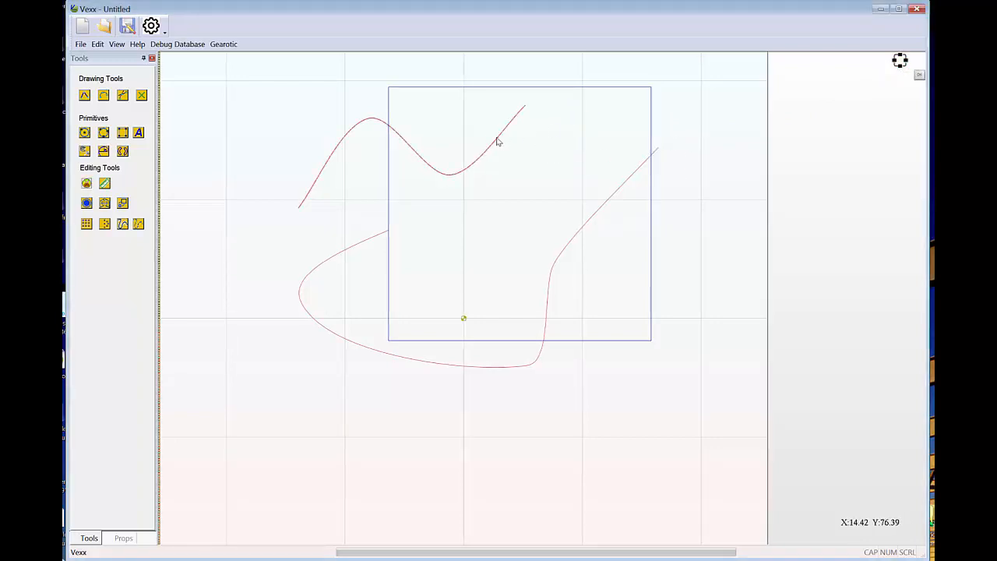
pyautogui.click(497, 140)
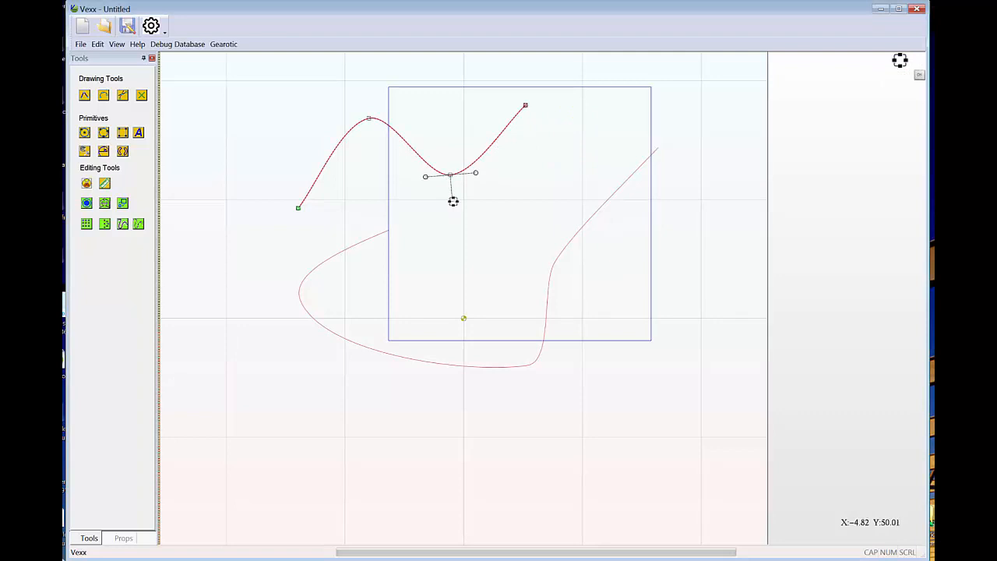
pyautogui.click(585, 91)
pyautogui.rightClick(567, 151)
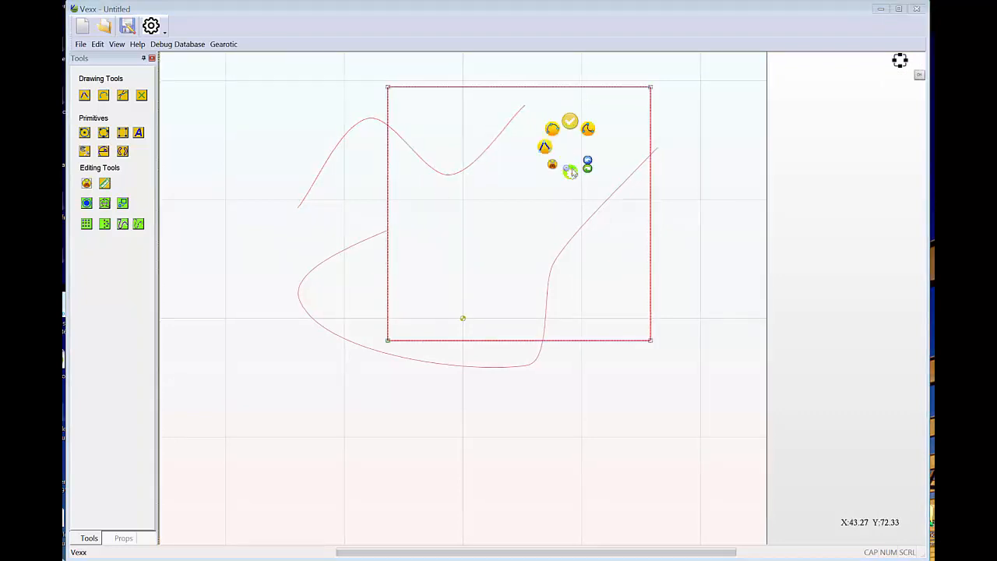
pyautogui.click(572, 175)
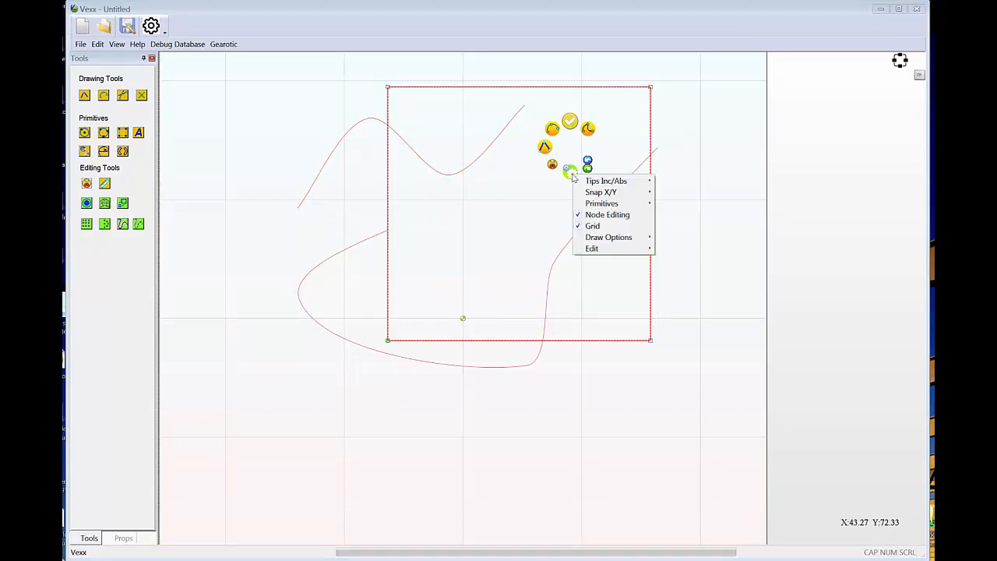
pyautogui.click(592, 226)
pyautogui.click(598, 217)
pyautogui.click(571, 246)
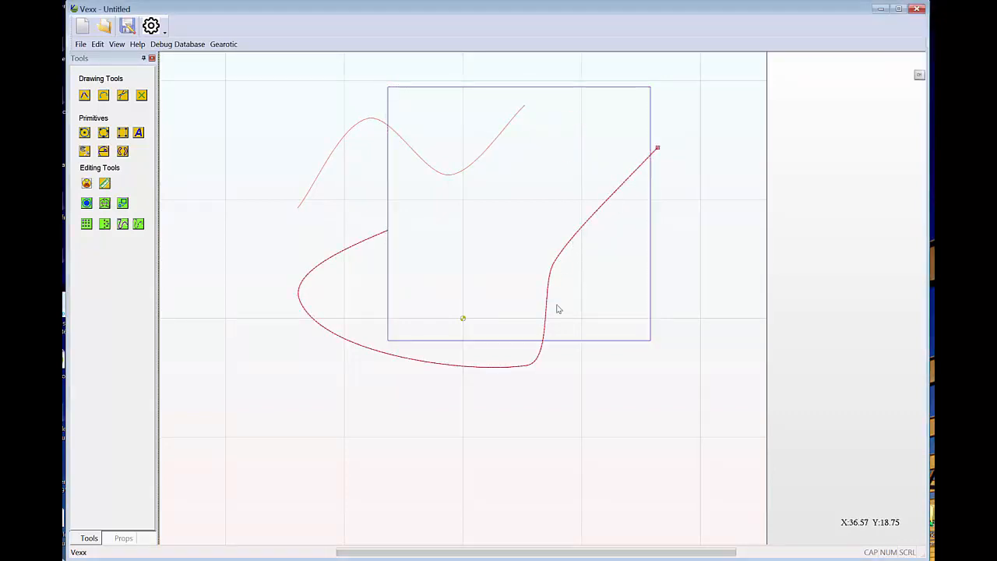
# Turn Node Editing back on for the selected lower Bezier curve.
pyautogui.rightClick(559, 158)
pyautogui.click(566, 185)
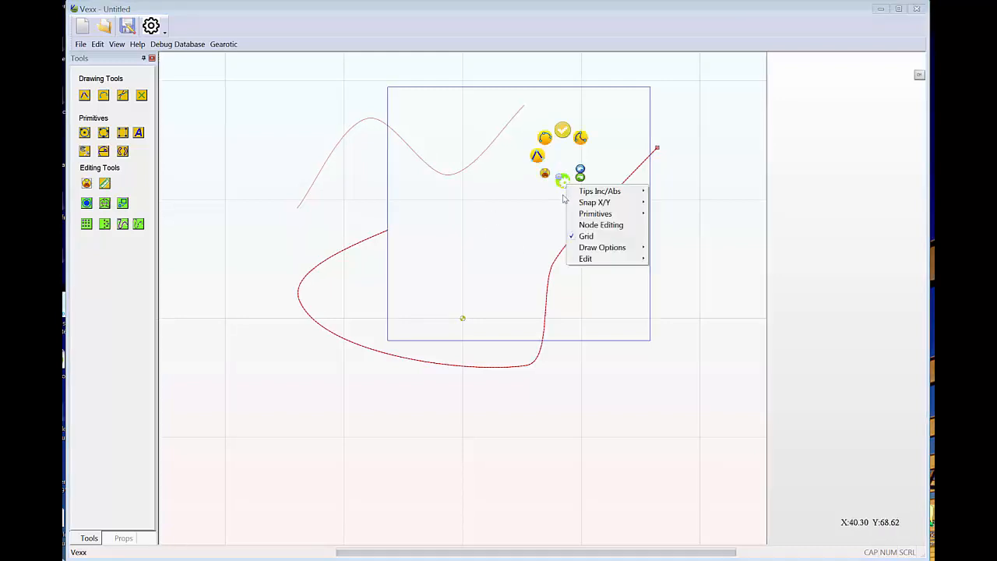
pyautogui.click(598, 224)
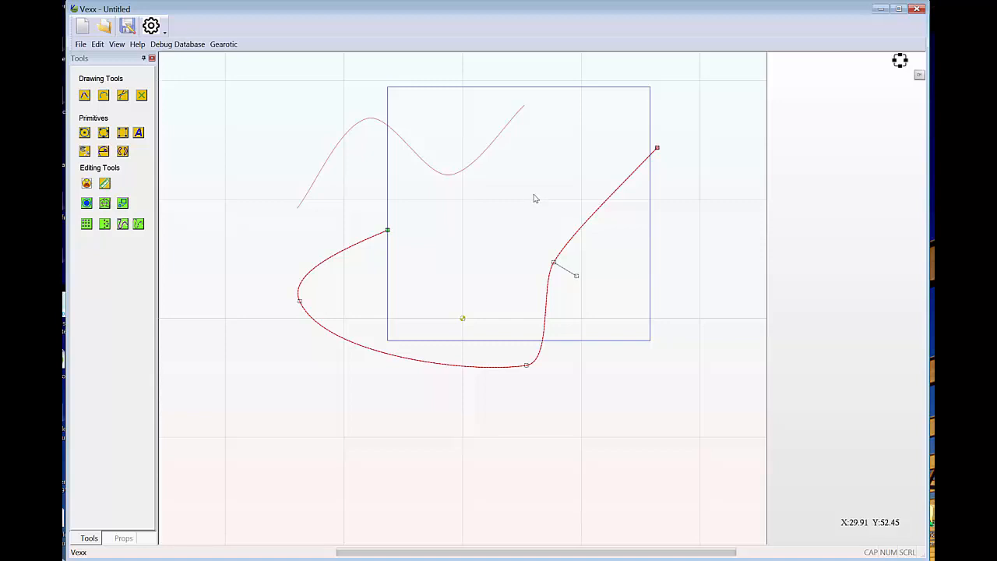
# Trim the upper Bezier curve from the rectangle's left edge to a free point partway down its descending part.
pyautogui.rightClick(535, 198)
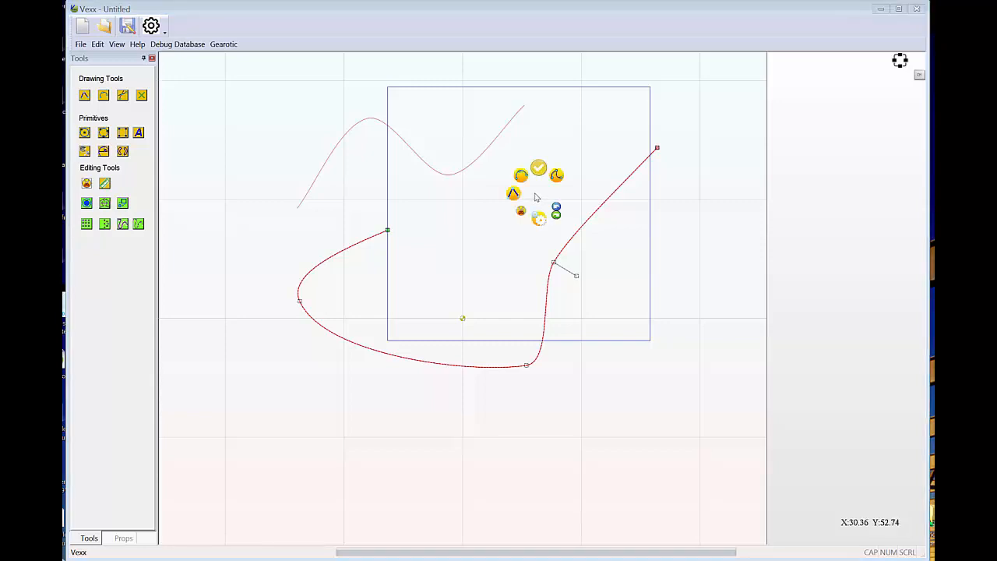
pyautogui.click(521, 212)
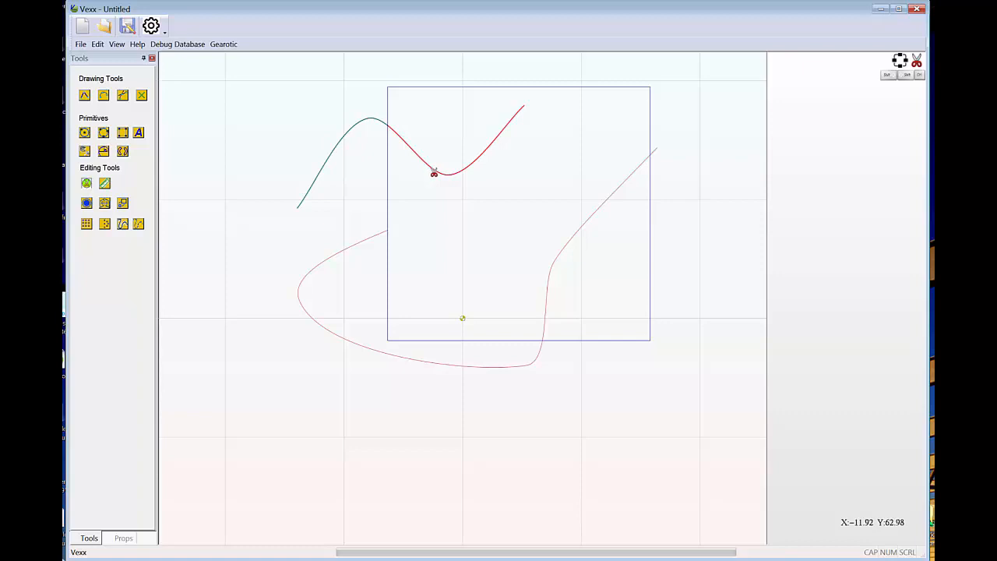
pyautogui.click(433, 171)
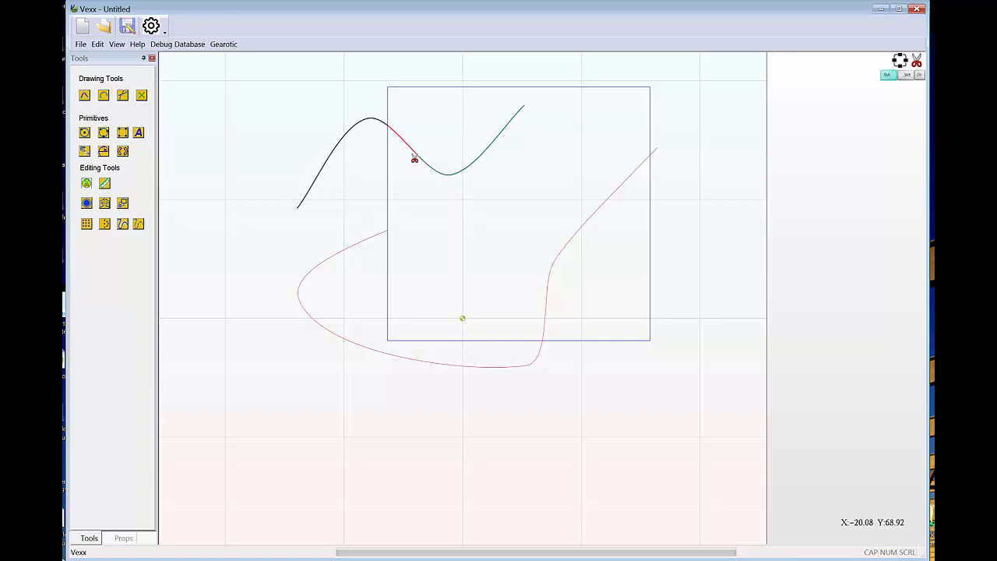
pyautogui.click(415, 156)
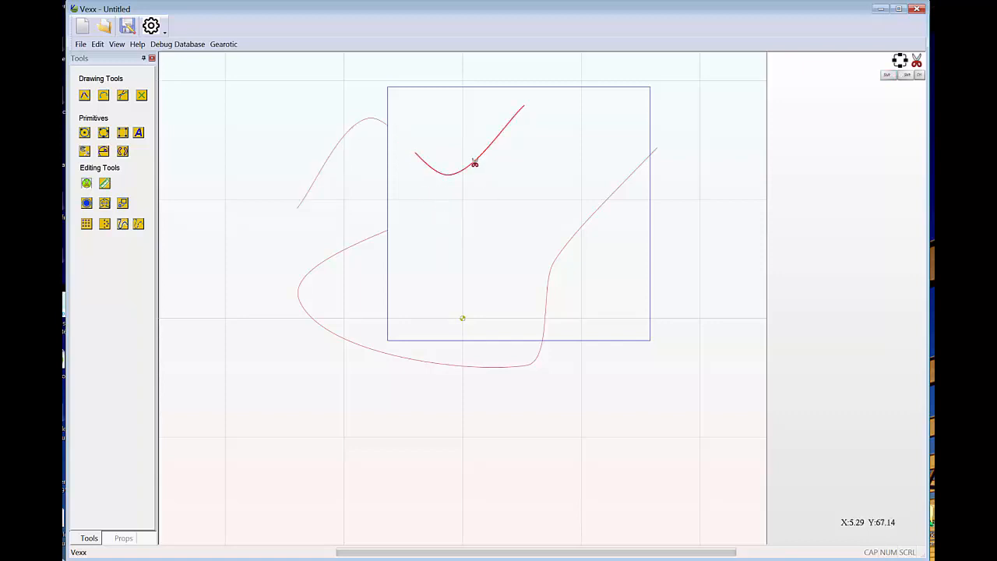
# Cut the right end off the curve piece inside the rectangle at a free point and remove the U-shaped remainder.
pyautogui.press('shift')
pyautogui.click(484, 154)
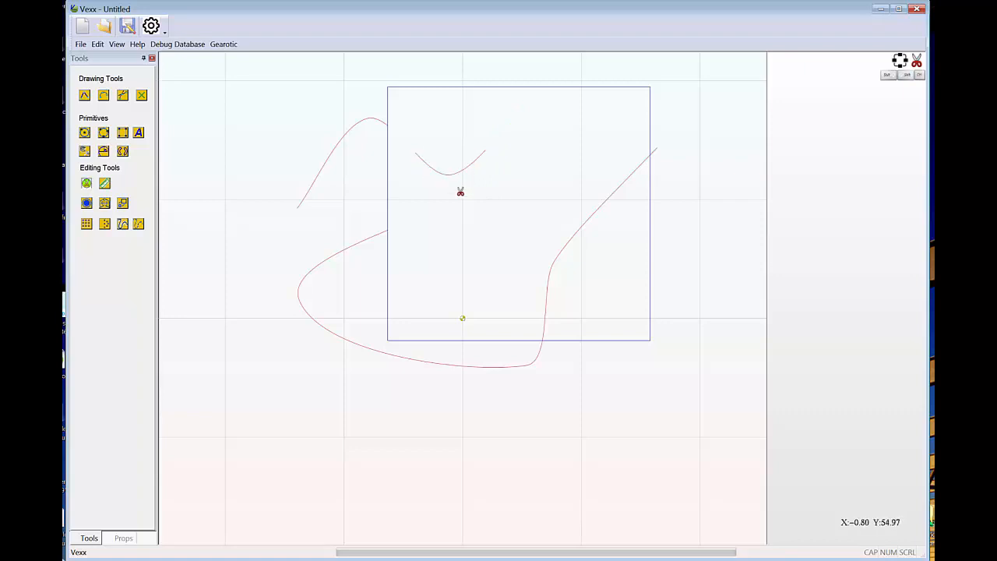
pyautogui.click(459, 173)
# Trim the rectangle's upper part between its intersections with the two Bezier curves, and undo that trim.
pyautogui.click(655, 155)
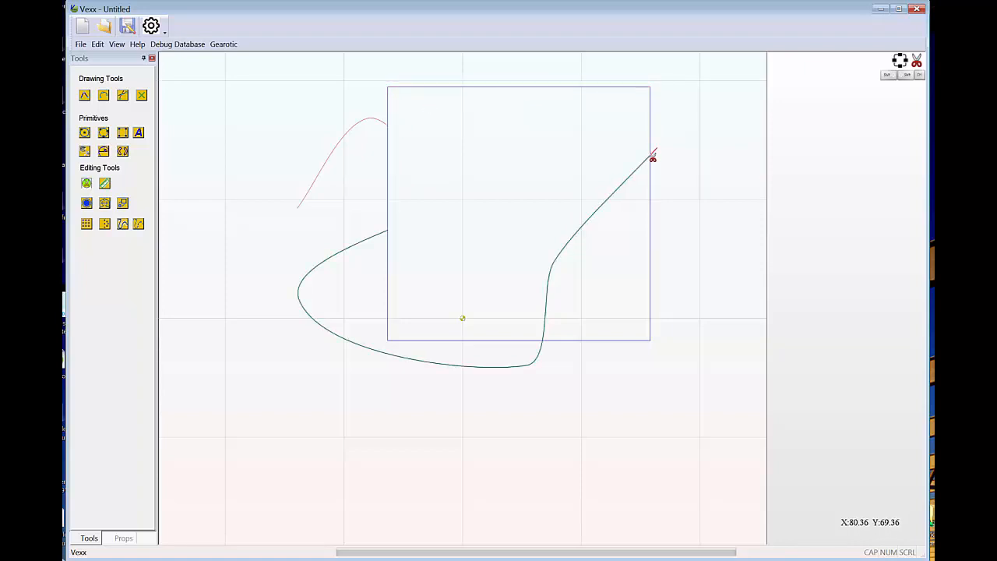
pyautogui.click(599, 92)
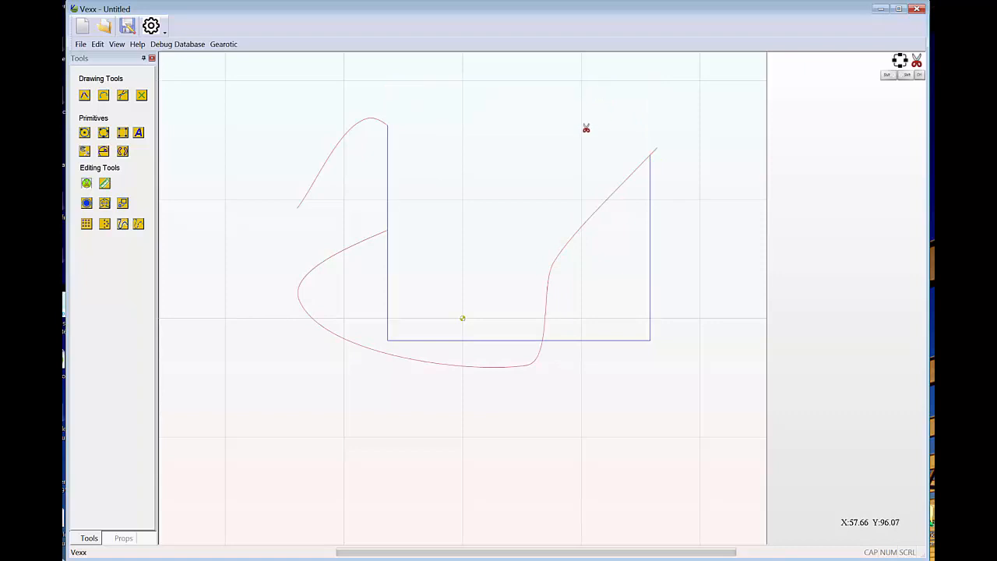
pyautogui.rightClick(544, 124)
pyautogui.click(565, 136)
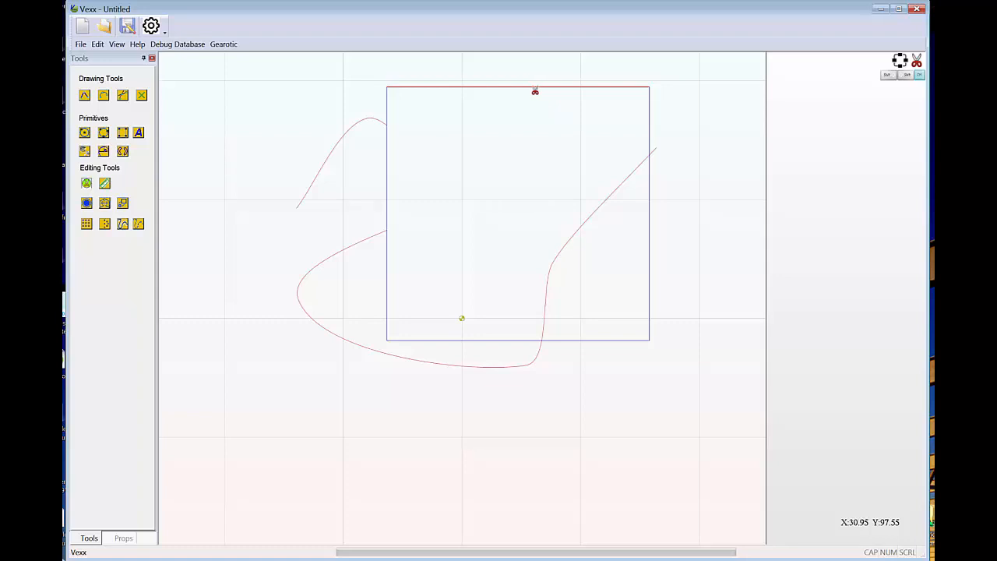
# Trim away the rectangle's whole top edge and the section of its left edge between the two Bezier curves.
pyautogui.click(473, 89)
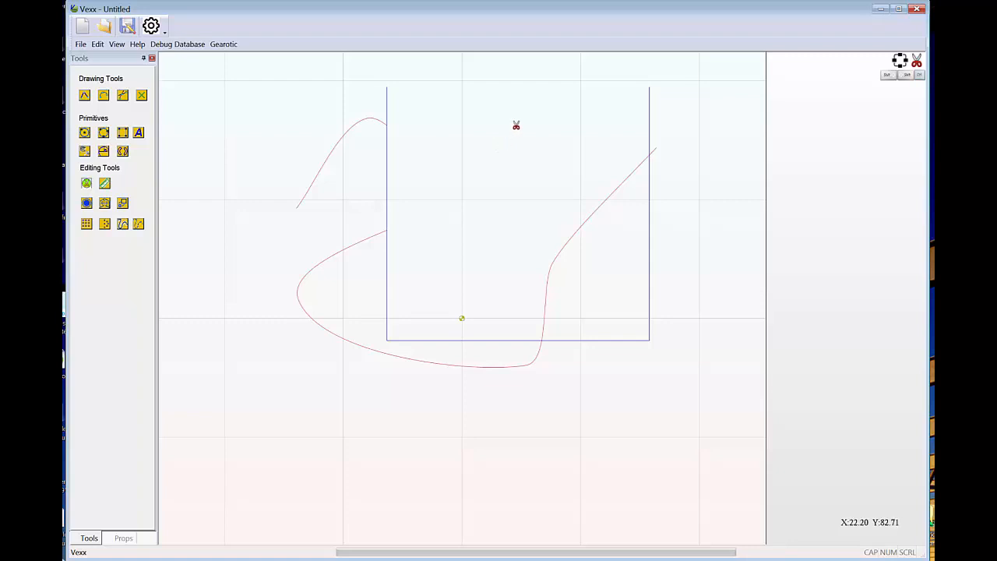
pyautogui.click(388, 163)
# Finish trimming and select the upper joined curve-and-line piece, followed by the lower one, to check which parts are connected.
pyautogui.rightClick(524, 152)
pyautogui.click(527, 174)
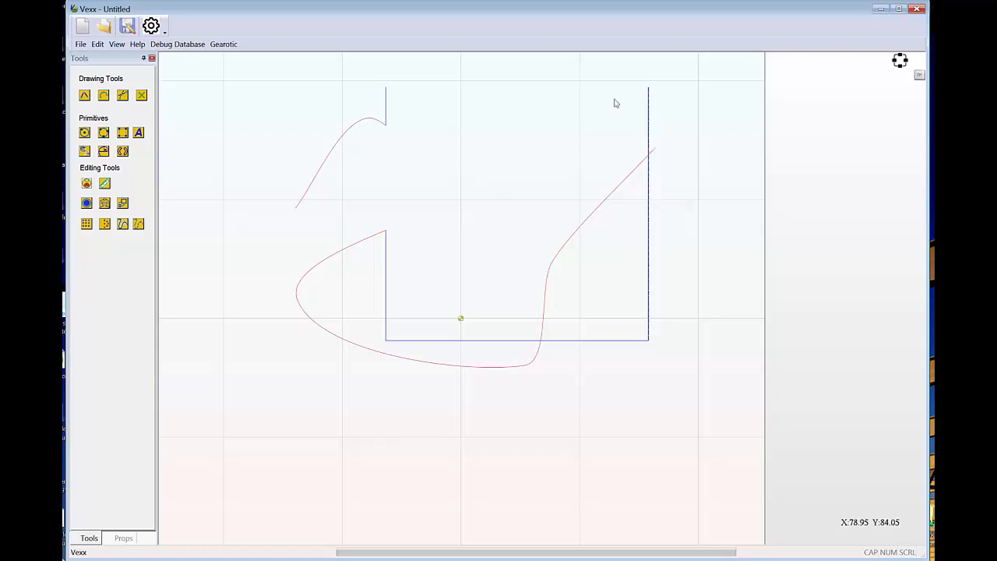
pyautogui.click(339, 148)
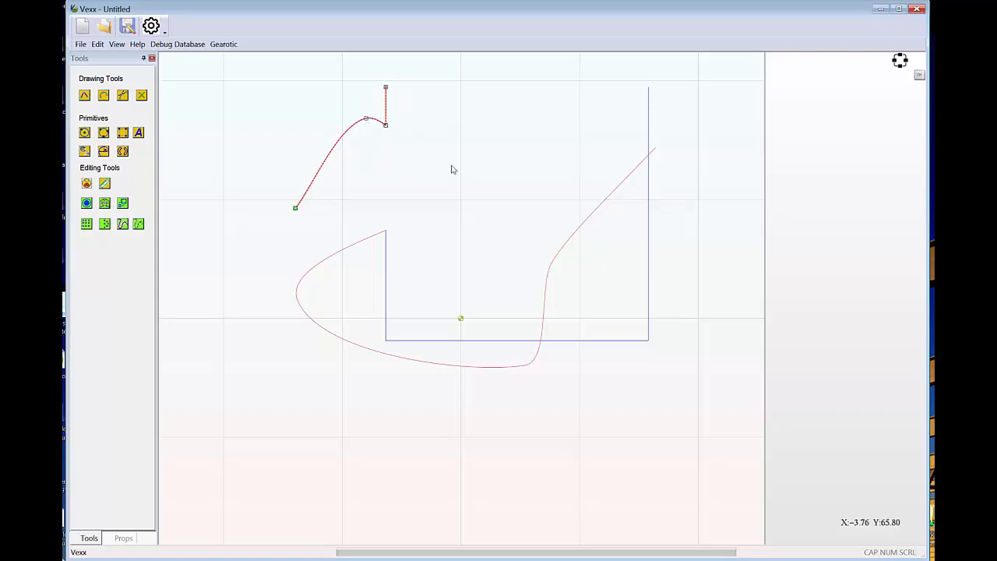
pyautogui.click(463, 367)
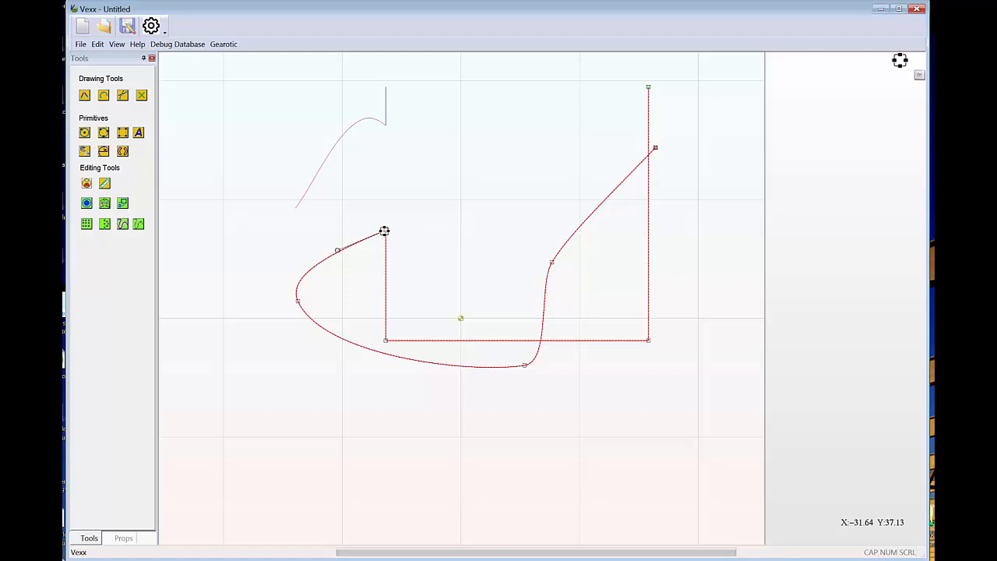
# Nudge the node joining the lower Bezier curve to the rectangle's left edge, detach the edge's end inward, and select each piece separately.
pyautogui.moveTo(384, 231); pyautogui.dragTo(384, 231)
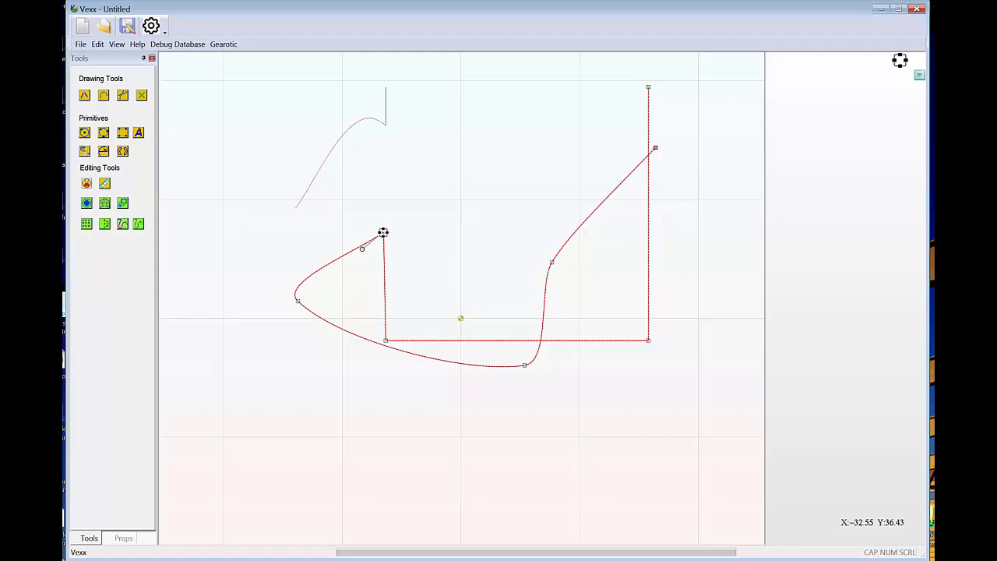
pyautogui.moveTo(380, 230); pyautogui.dragTo(418, 226)
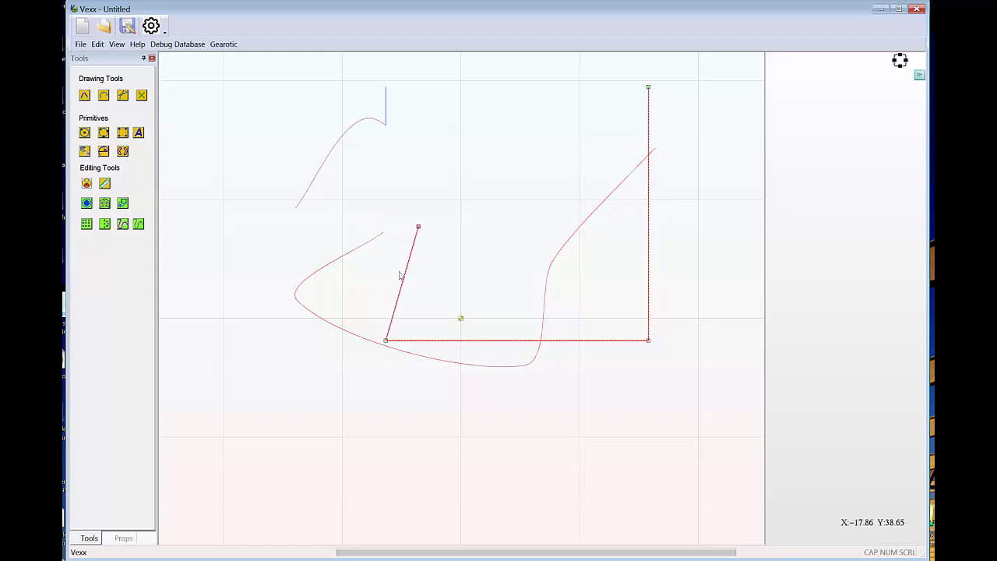
pyautogui.click(551, 267)
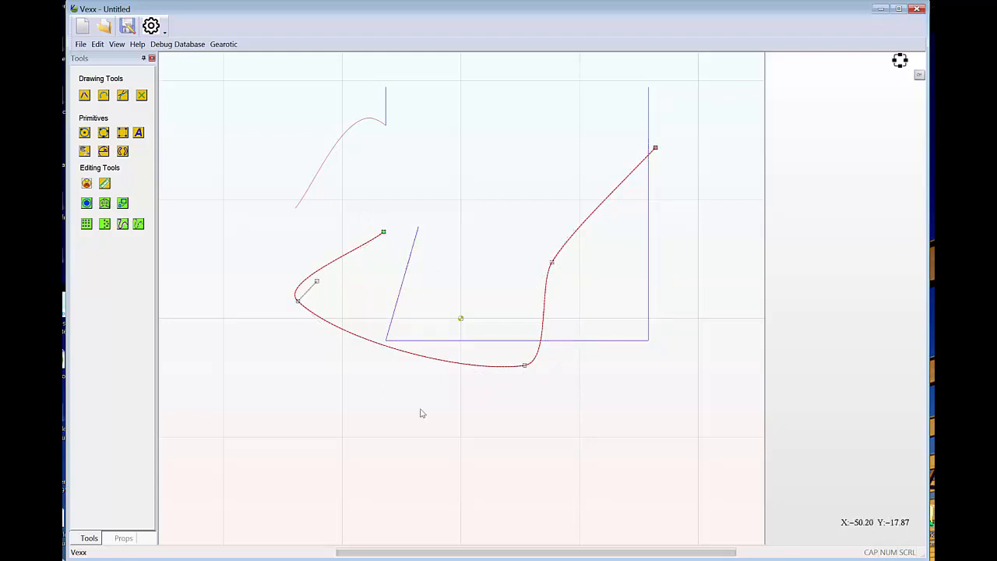
pyautogui.click(591, 343)
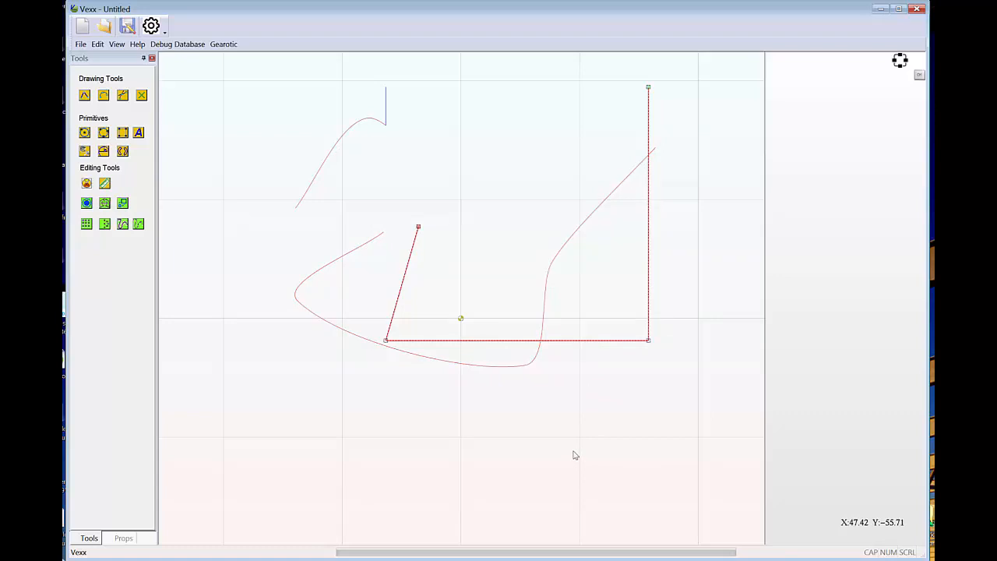
# Move the detached edge's end back onto the Bezier curve's end and select the rejoined shape.
pyautogui.moveTo(416, 225); pyautogui.dragTo(383, 232)
pyautogui.click(510, 216)
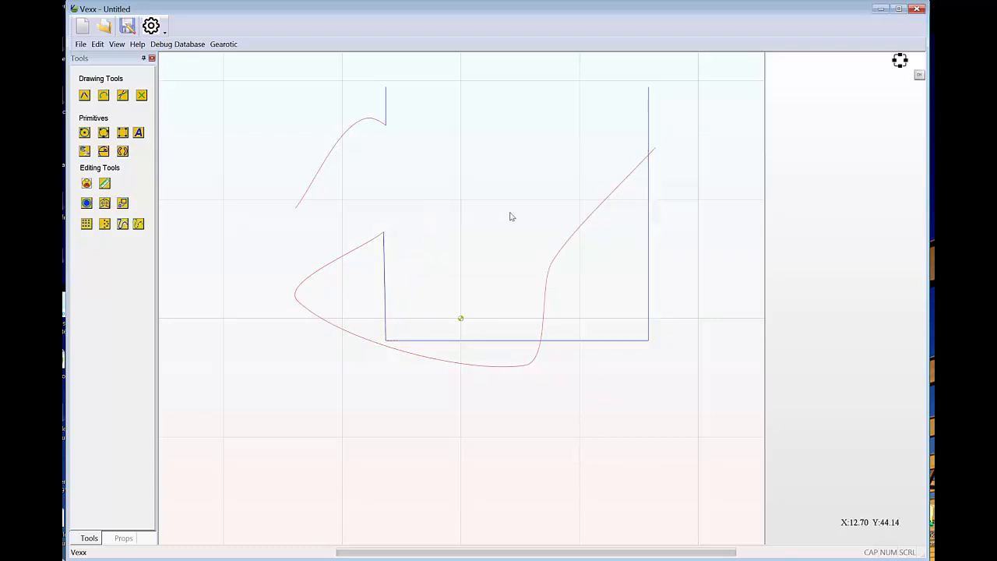
pyautogui.click(347, 252)
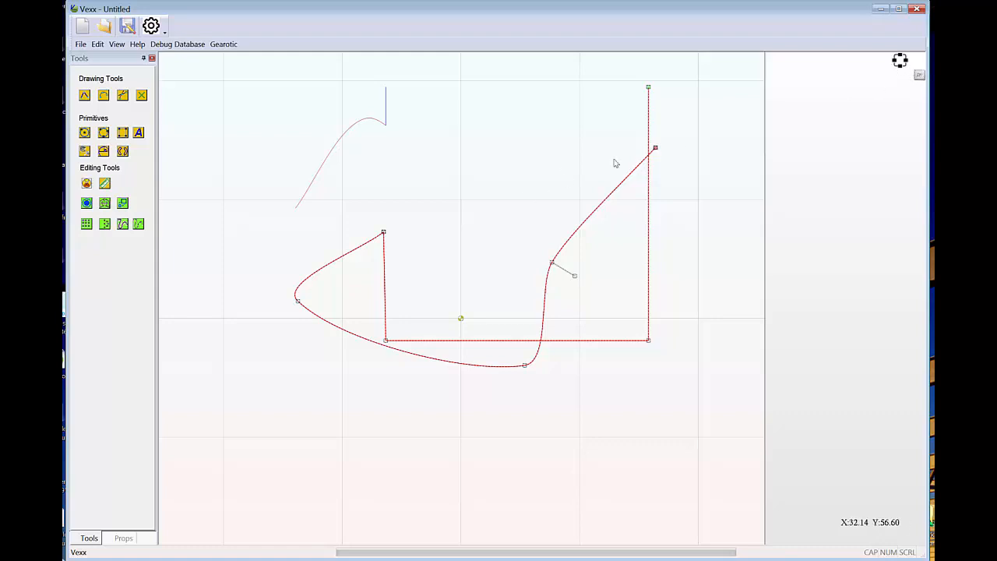
# Trim away the lower Bezier curve together with the attached part of the rectangle up to their crossing on its lower edge.
pyautogui.rightClick(483, 220)
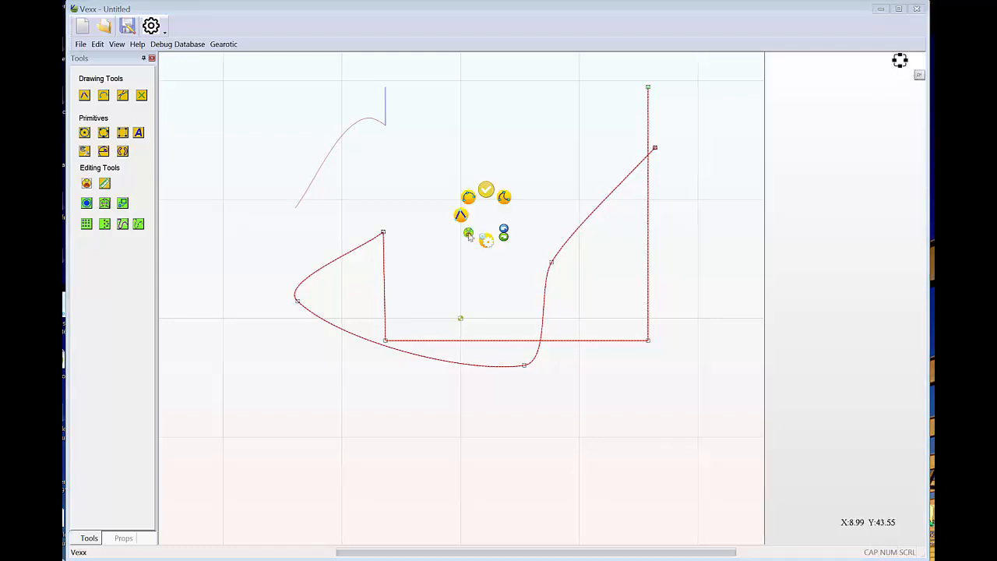
pyautogui.click(468, 233)
pyautogui.click(383, 272)
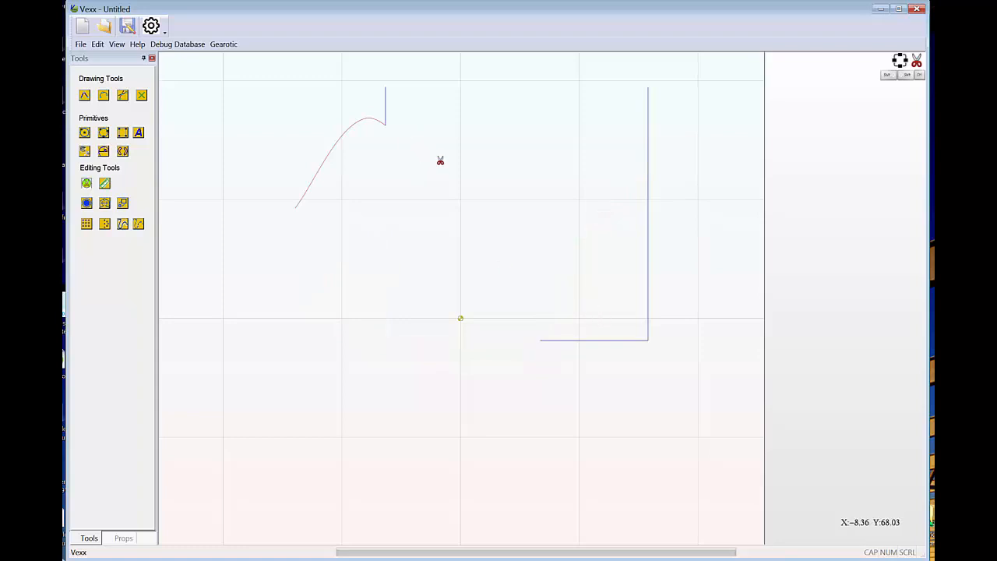
# Draw a long, self-crossing zigzag polyline of 17 points across the middle of the workspace, over the remaining shapes.
pyautogui.click(84, 95)
pyautogui.click(387, 311)
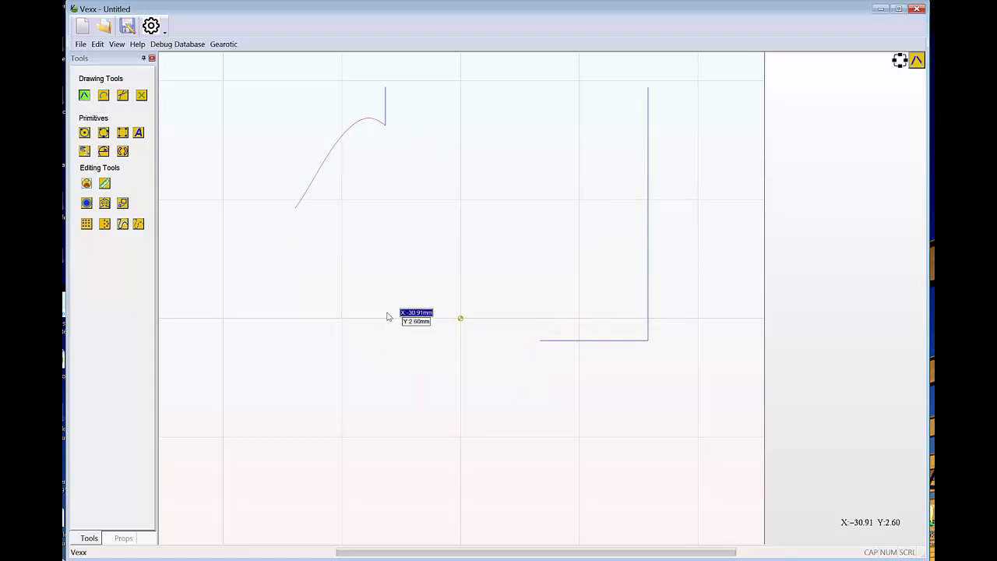
pyautogui.click(440, 176)
pyautogui.click(566, 272)
pyautogui.click(369, 231)
pyautogui.click(527, 381)
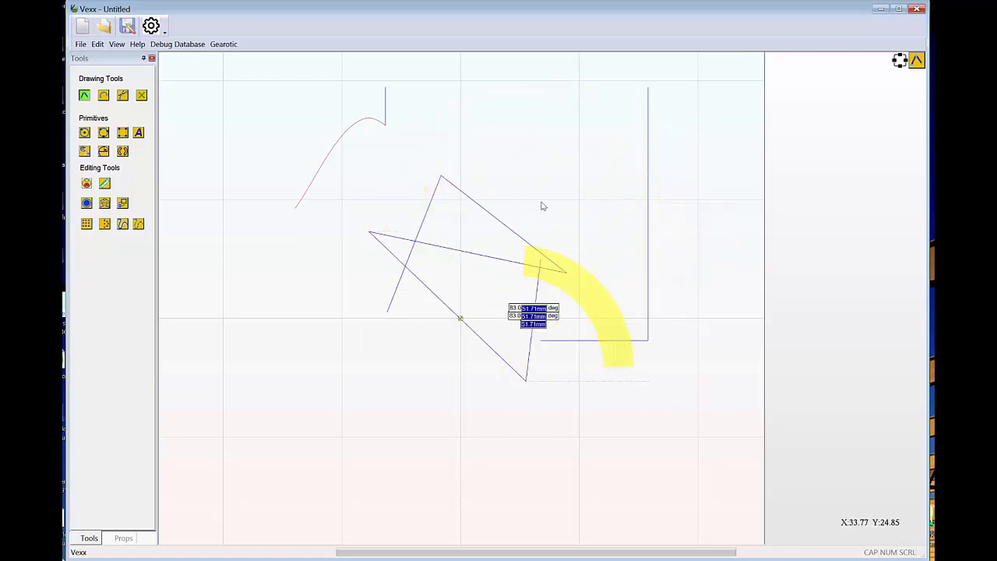
pyautogui.click(541, 193)
pyautogui.click(781, 201)
pyautogui.click(585, 386)
pyautogui.click(729, 306)
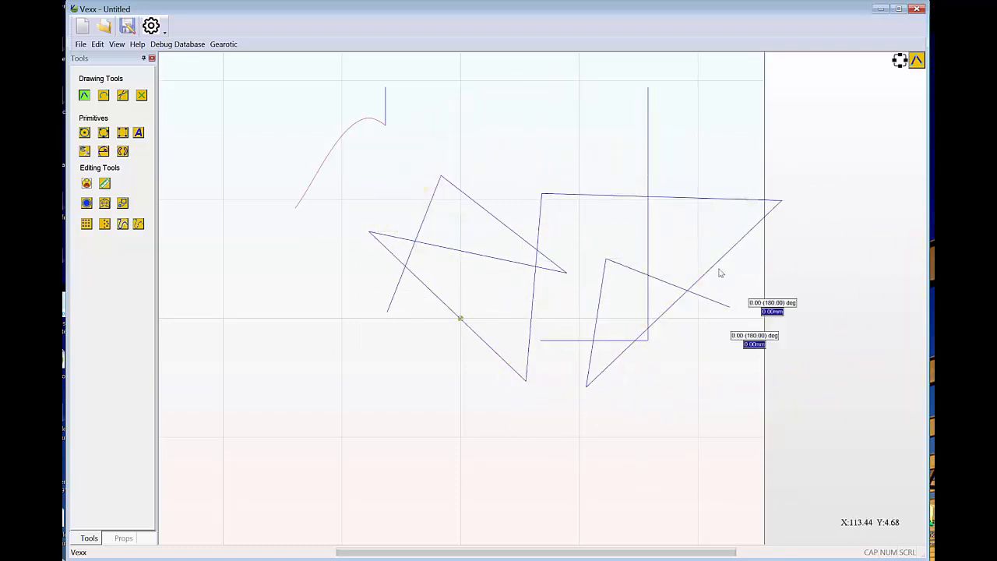
pyautogui.click(668, 154)
pyautogui.click(482, 165)
pyautogui.click(420, 381)
pyautogui.click(315, 278)
pyautogui.click(534, 397)
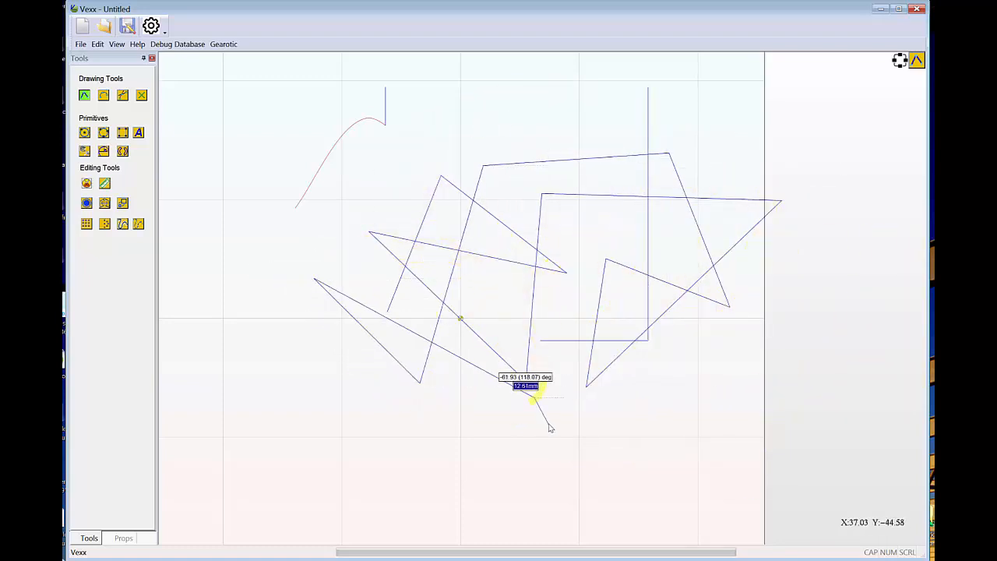
pyautogui.click(548, 422)
pyautogui.click(587, 252)
# Draw a looping six-point Bezier curve across the zigzag polyline, ending below the shapes.
pyautogui.rightClick(587, 251)
pyautogui.click(608, 235)
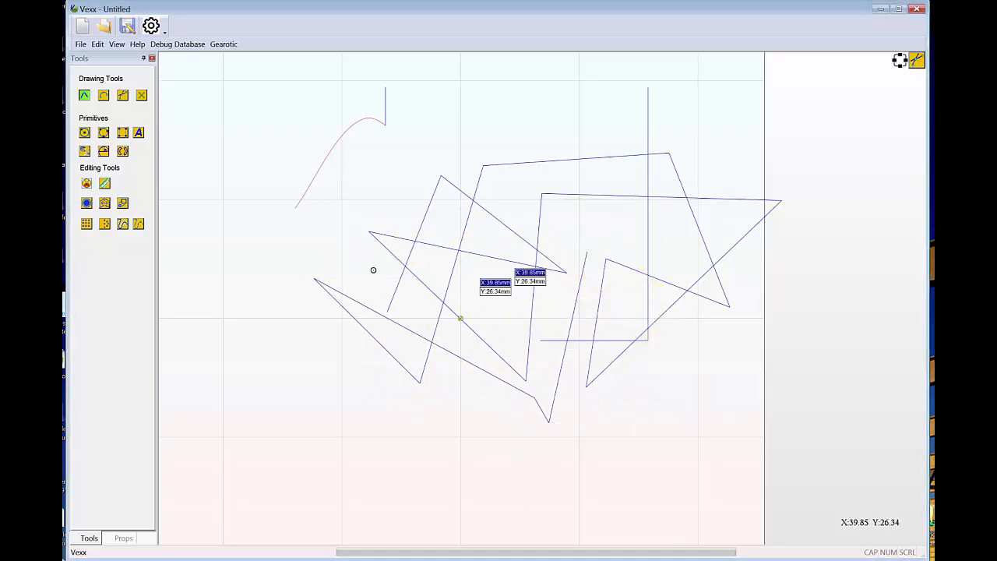
pyautogui.click(316, 255)
pyautogui.click(567, 316)
pyautogui.click(558, 209)
pyautogui.click(589, 137)
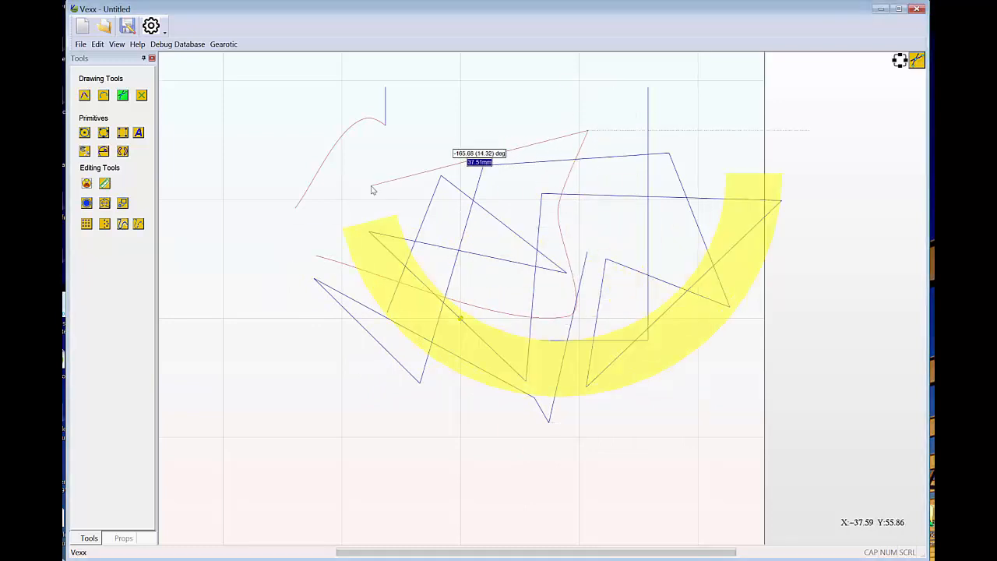
pyautogui.click(371, 189)
pyautogui.click(652, 445)
# Draw a three-point arc through the polyline and Bezier curve, bulging toward the upper left.
pyautogui.rightClick(652, 445)
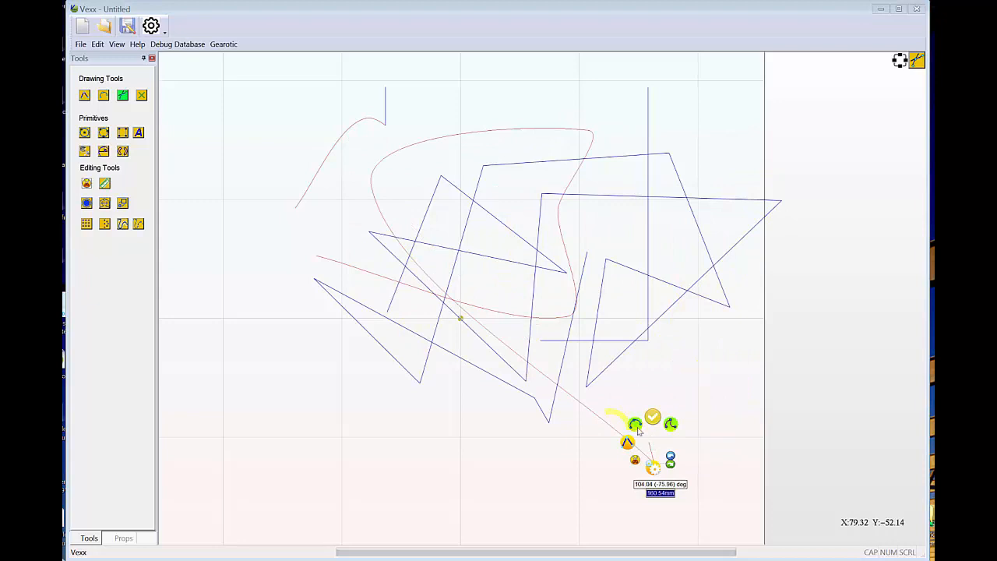
pyautogui.click(636, 426)
pyautogui.click(468, 419)
pyautogui.click(676, 267)
pyautogui.click(525, 250)
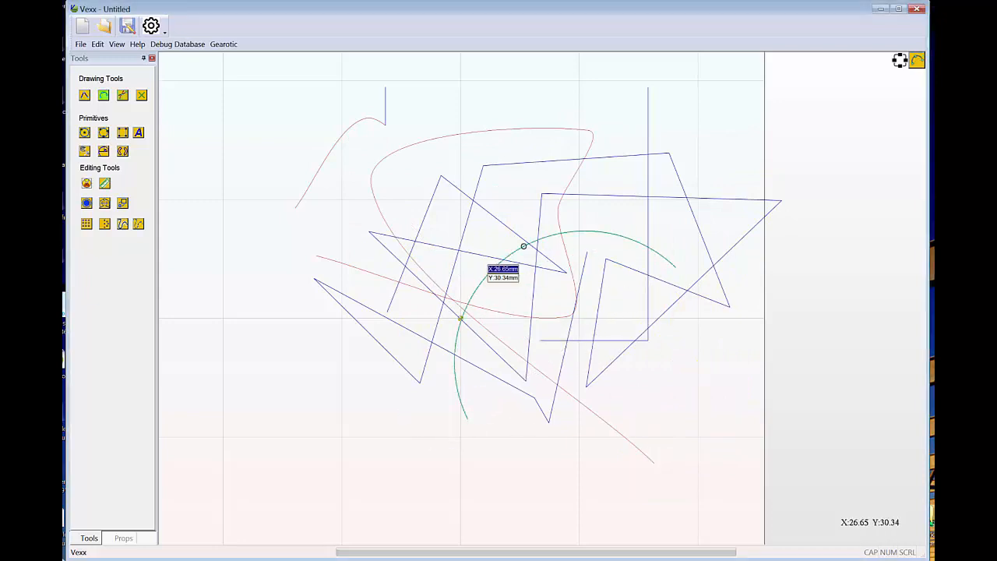
# Trim the arc between the Bezier curve and the polyline, and the two upper polyline sections ending at the arc and the Bezier curve.
pyautogui.rightClick(527, 249)
pyautogui.click(514, 269)
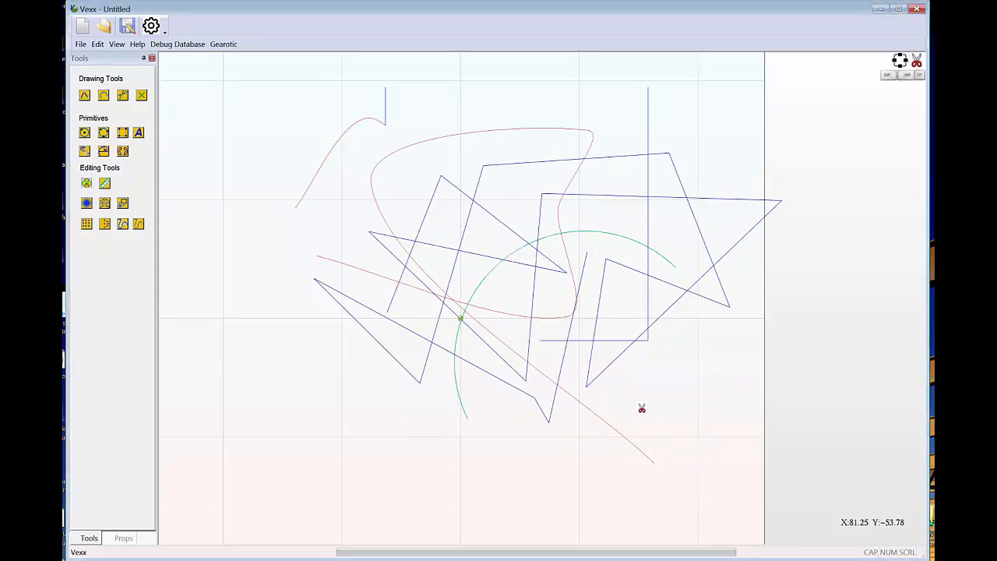
pyautogui.click(486, 283)
pyautogui.click(504, 222)
pyautogui.click(518, 170)
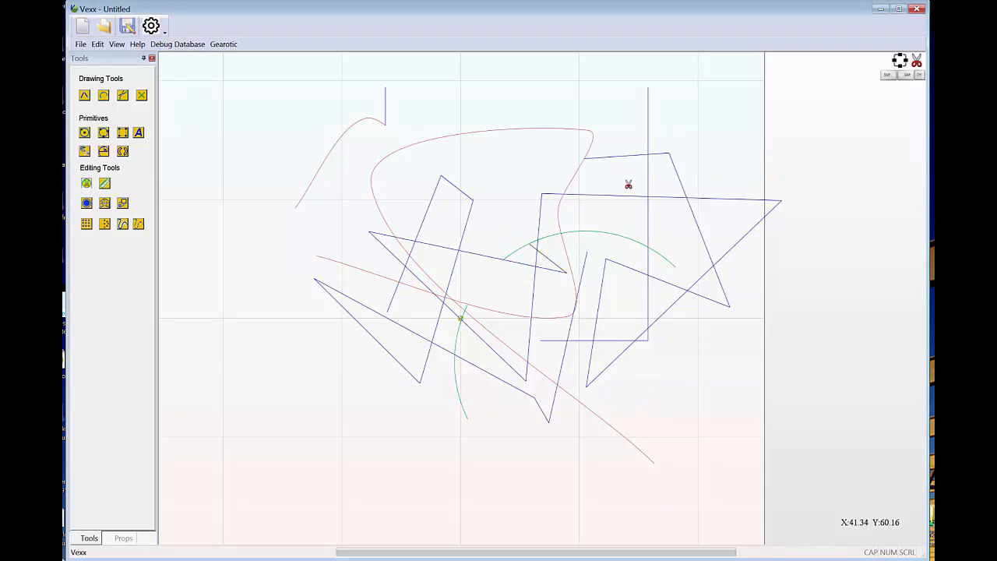
# Trim the near-horizontal polyline section between the Bezier curve and the vertical line, and the Bezier section between the two cut polyline ends.
pyautogui.click(615, 198)
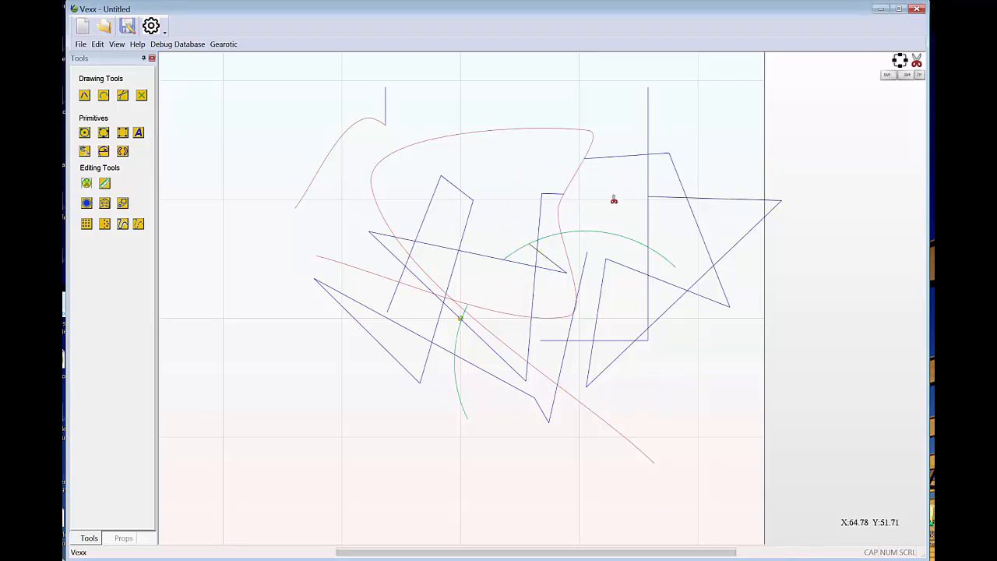
pyautogui.click(531, 133)
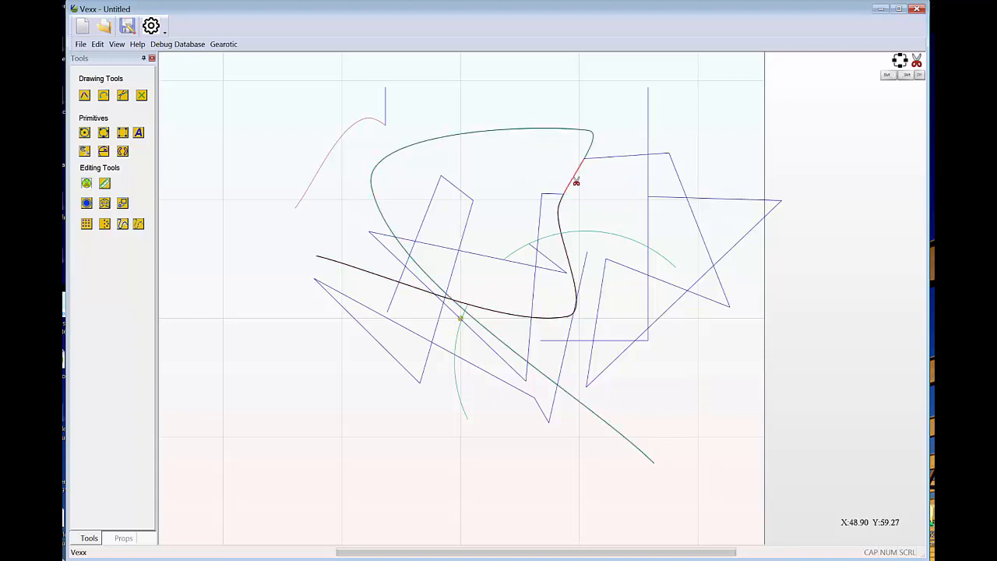
pyautogui.click(575, 182)
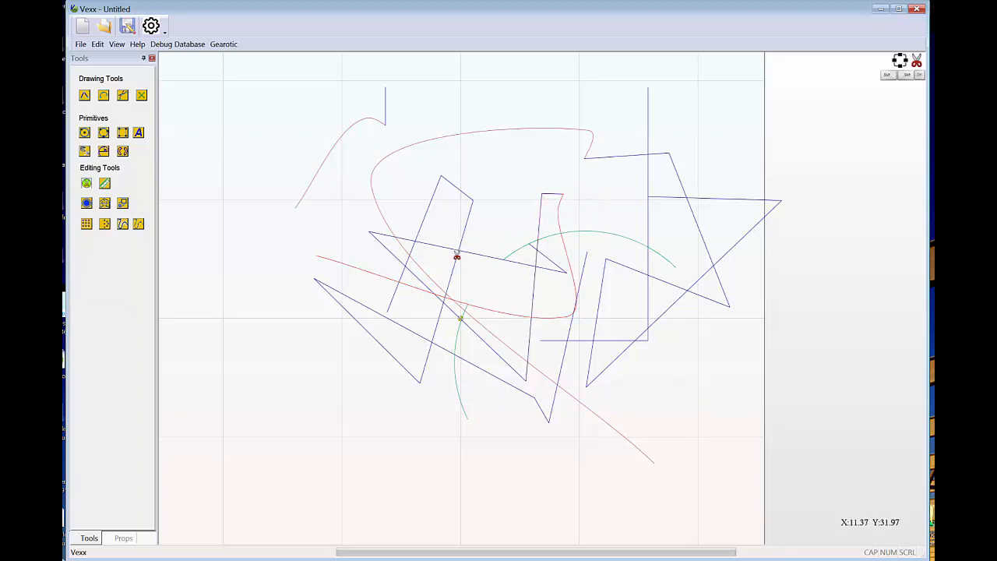
pyautogui.scroll(3, 447, 278)
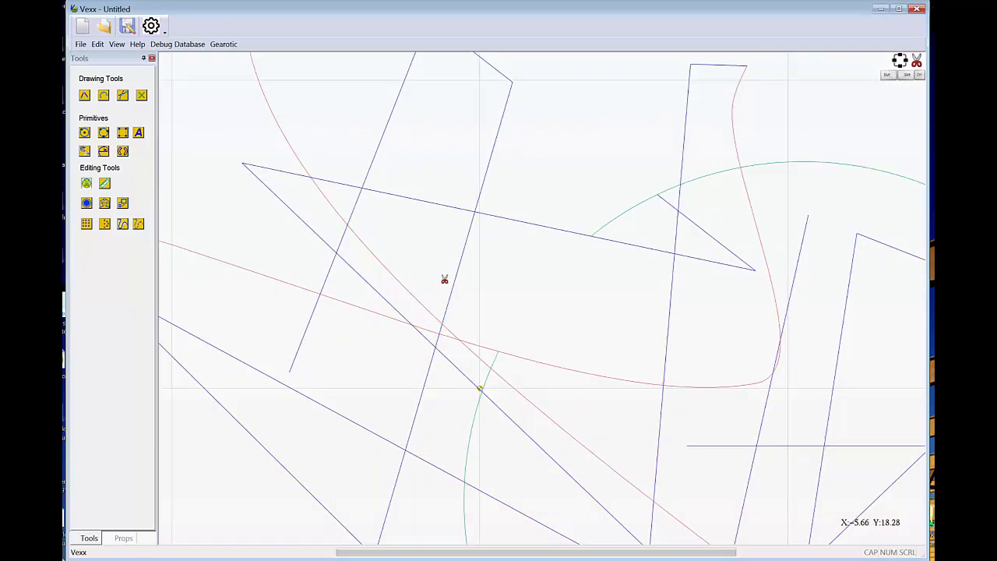
pyautogui.scroll(-3, 448, 277)
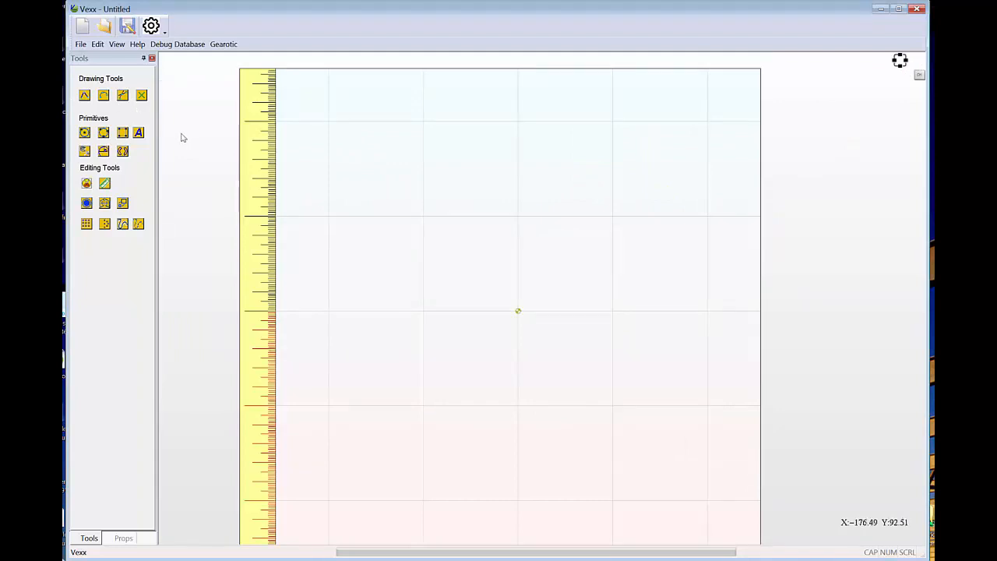
# Place eleven scattered reference points around the origin of the empty workspace and finish adding points.
pyautogui.click(142, 95)
pyautogui.click(478, 241)
pyautogui.click(539, 197)
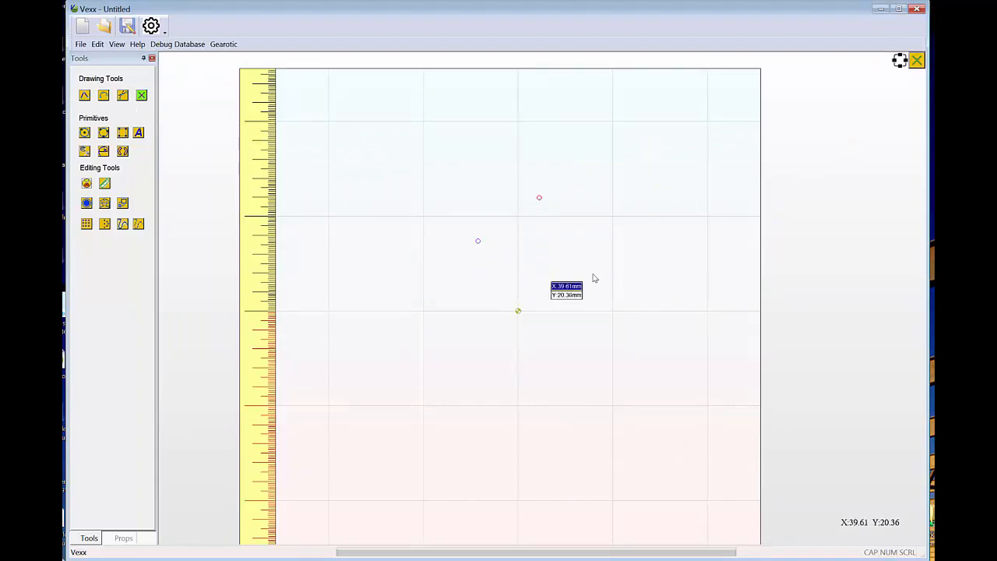
pyautogui.click(591, 274)
pyautogui.click(467, 306)
pyautogui.click(462, 409)
pyautogui.click(590, 404)
pyautogui.click(607, 351)
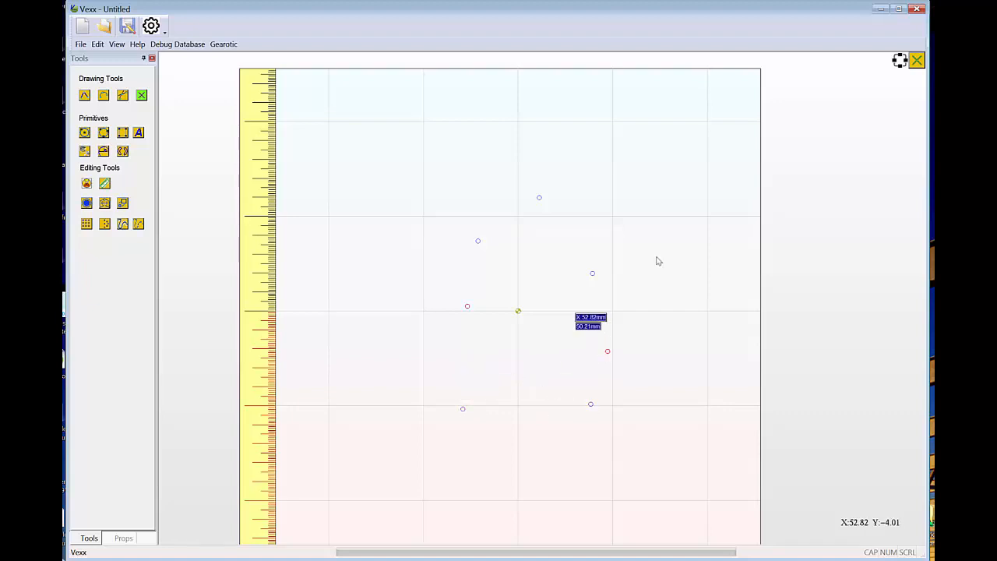
pyautogui.click(679, 213)
pyautogui.click(636, 156)
pyautogui.click(492, 145)
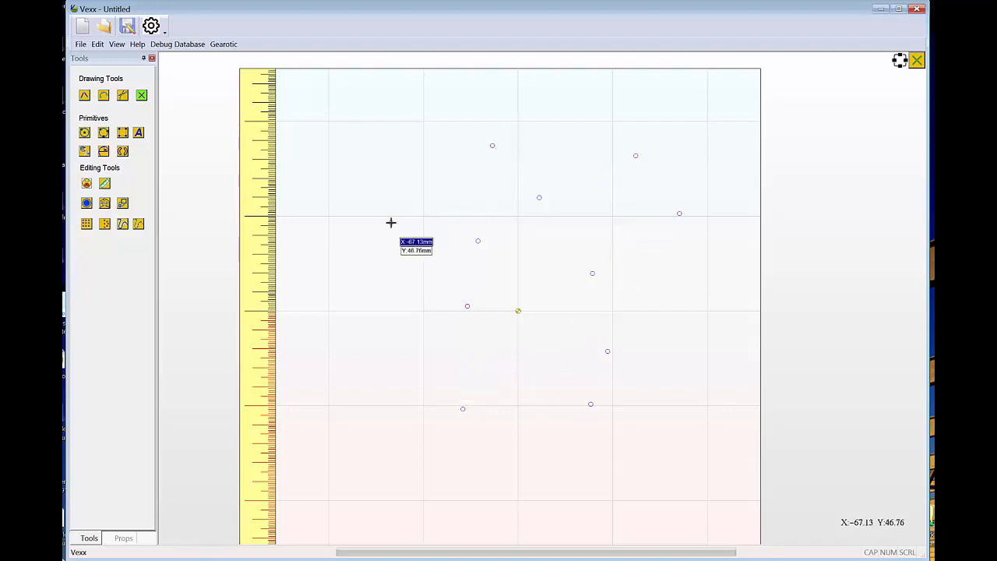
pyautogui.rightClick(391, 223)
pyautogui.click(396, 198)
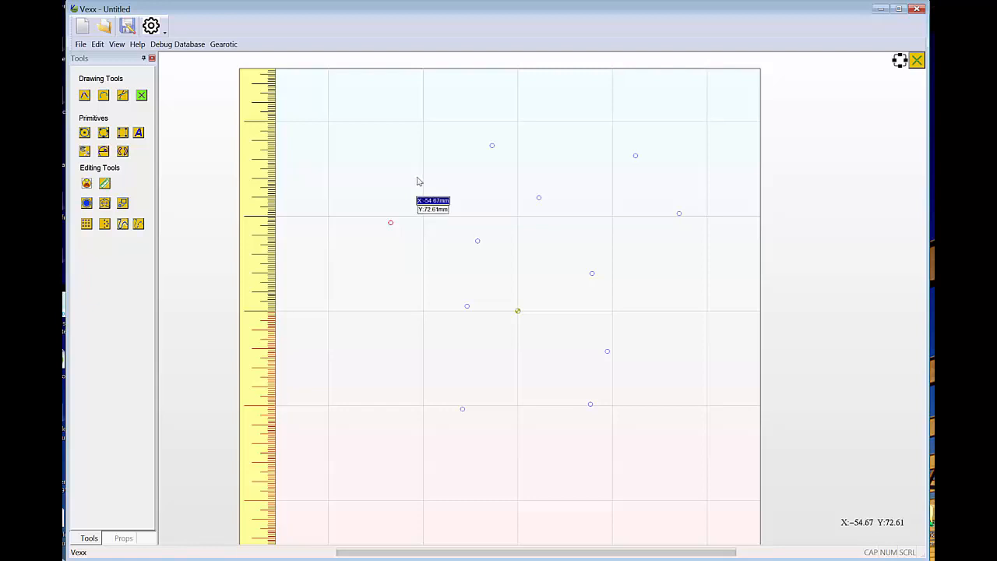
# Draw a polyline snapped to seven reference points, from the leftmost one across the upper points and back to the one above-left of the origin.
pyautogui.click(84, 95)
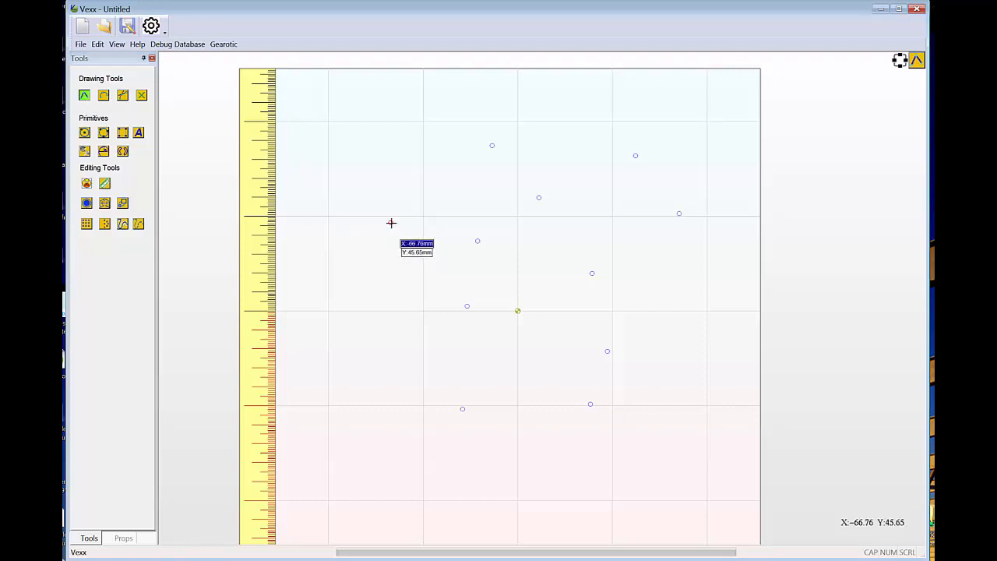
pyautogui.click(391, 223)
pyautogui.click(492, 145)
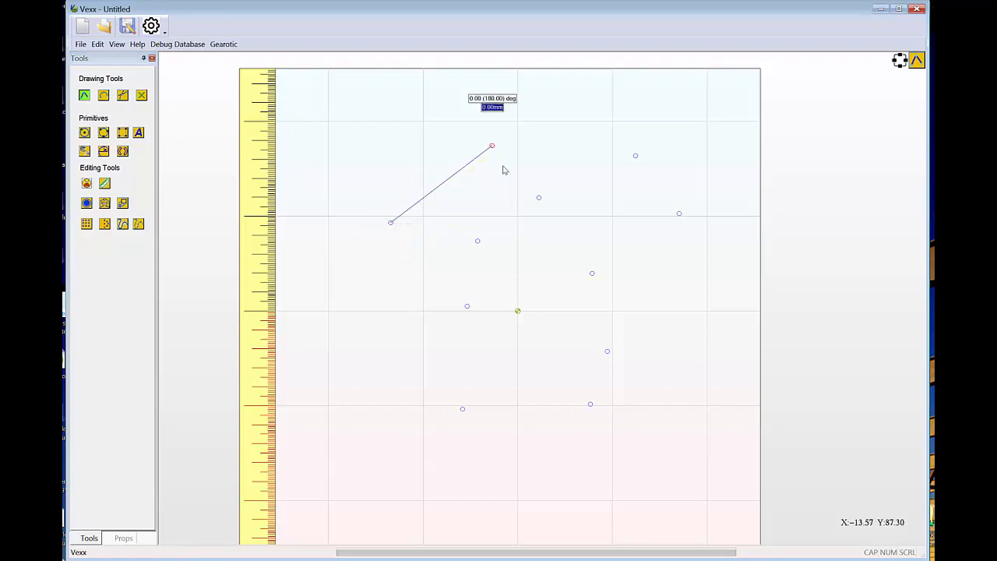
pyautogui.click(539, 197)
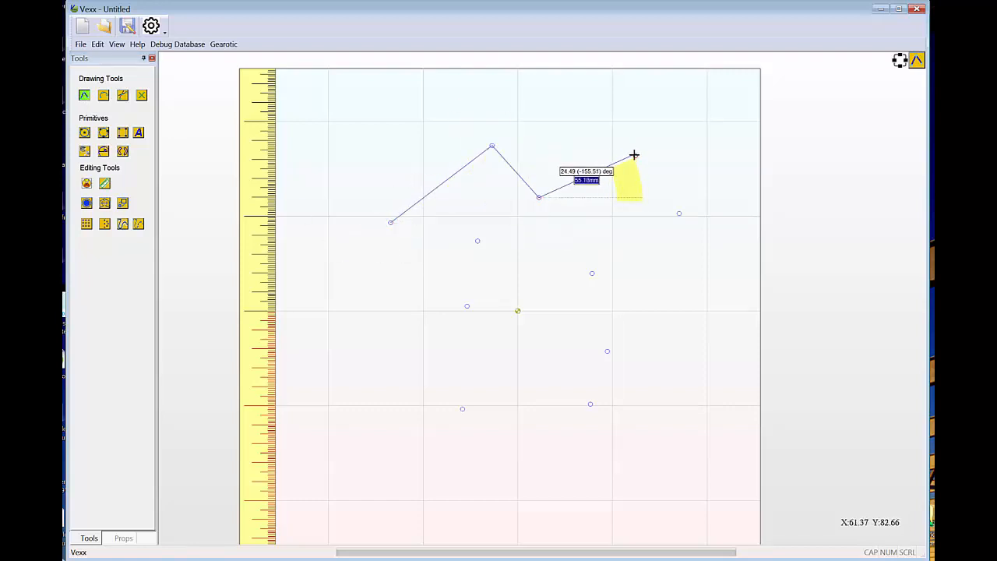
pyautogui.click(635, 156)
pyautogui.click(678, 214)
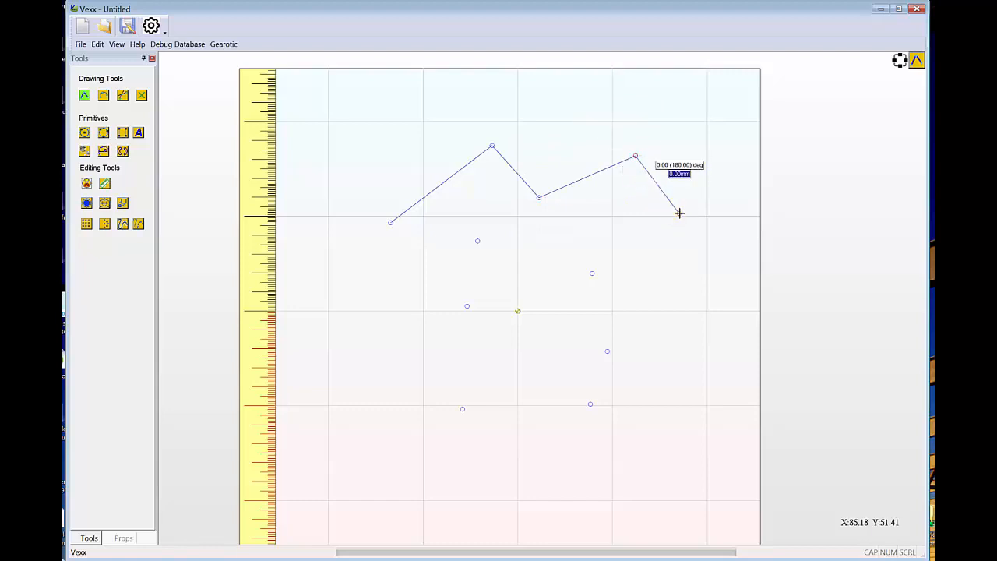
pyautogui.click(592, 273)
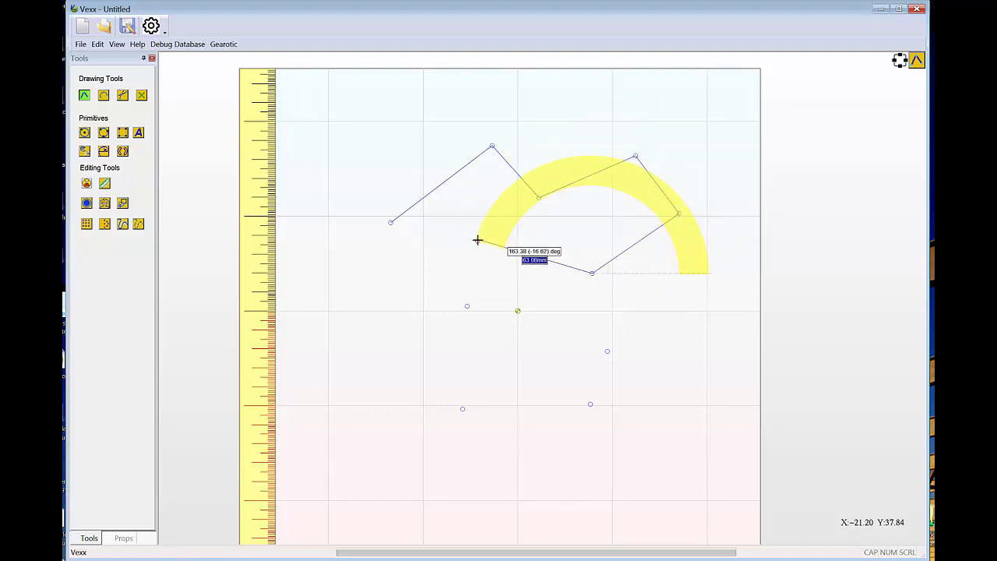
pyautogui.click(478, 241)
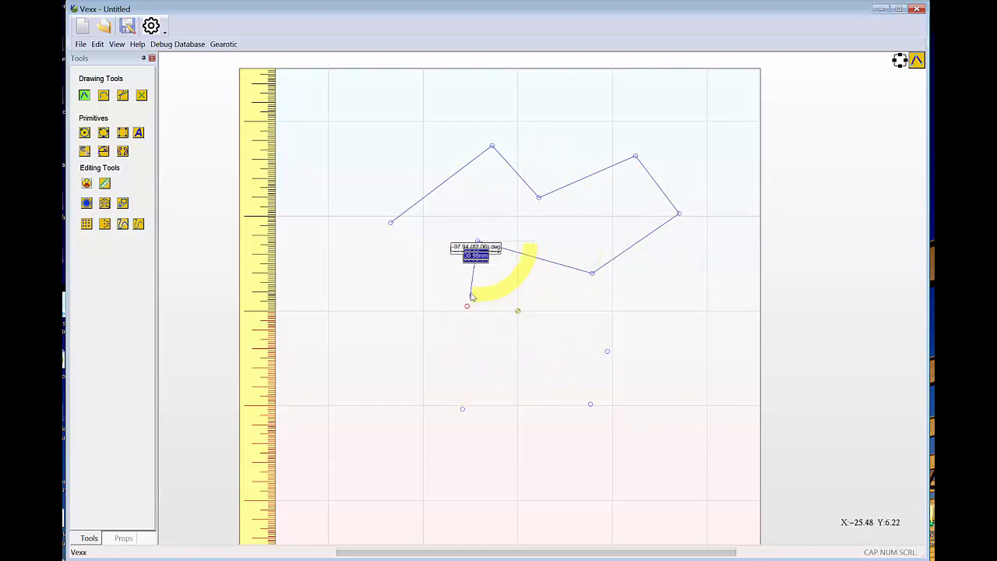
# Extend the polyline down to the reference point just left of the origin and finish it there.
pyautogui.scroll(5, 498, 249)
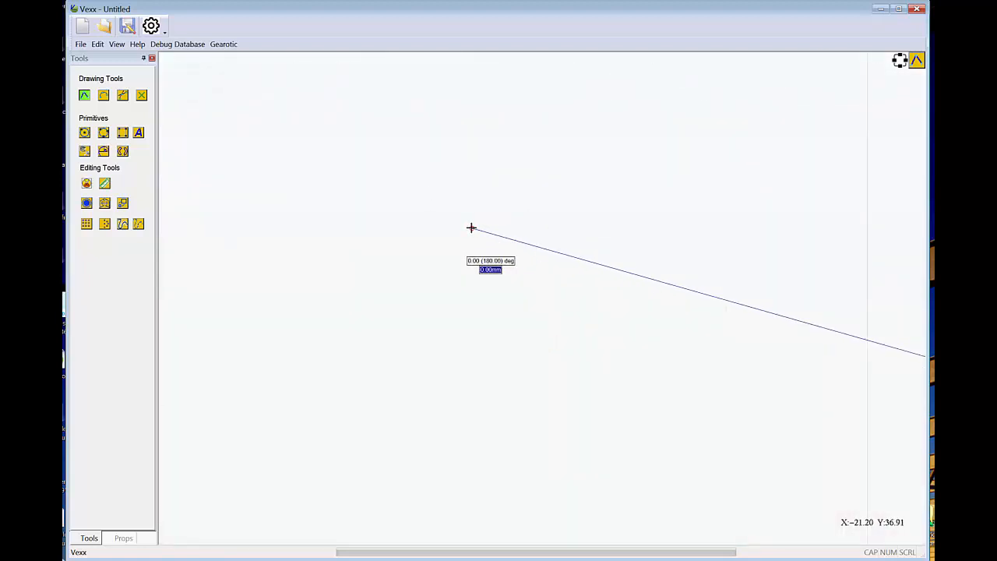
pyautogui.scroll(-5, 561, 447)
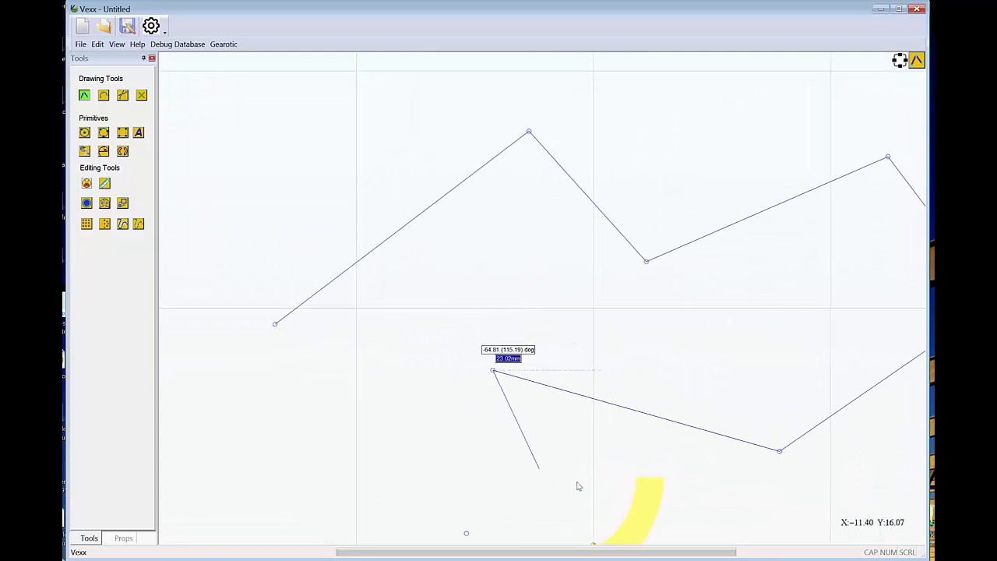
pyautogui.moveTo(583, 434); pyautogui.dragTo(565, 306)
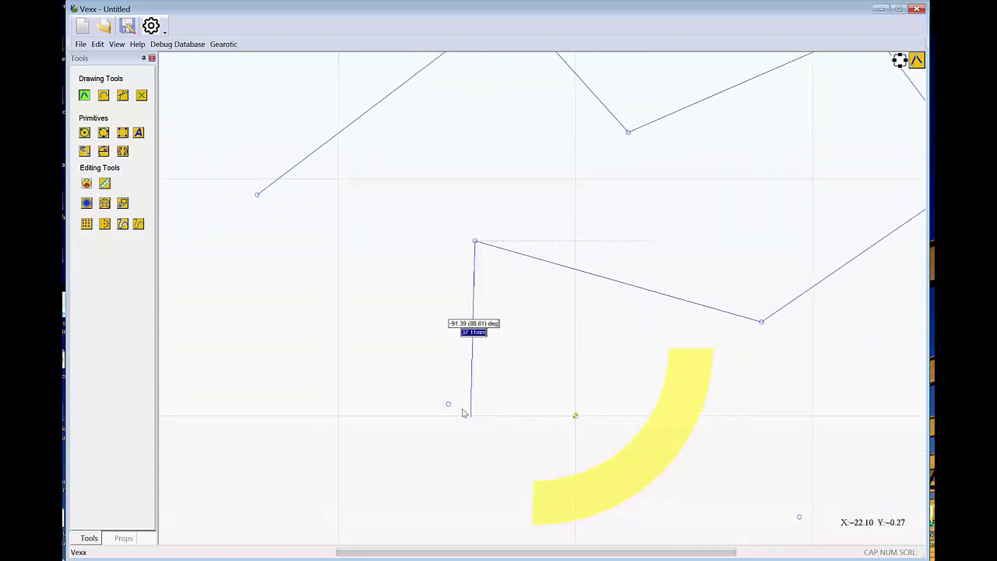
pyautogui.click(448, 403)
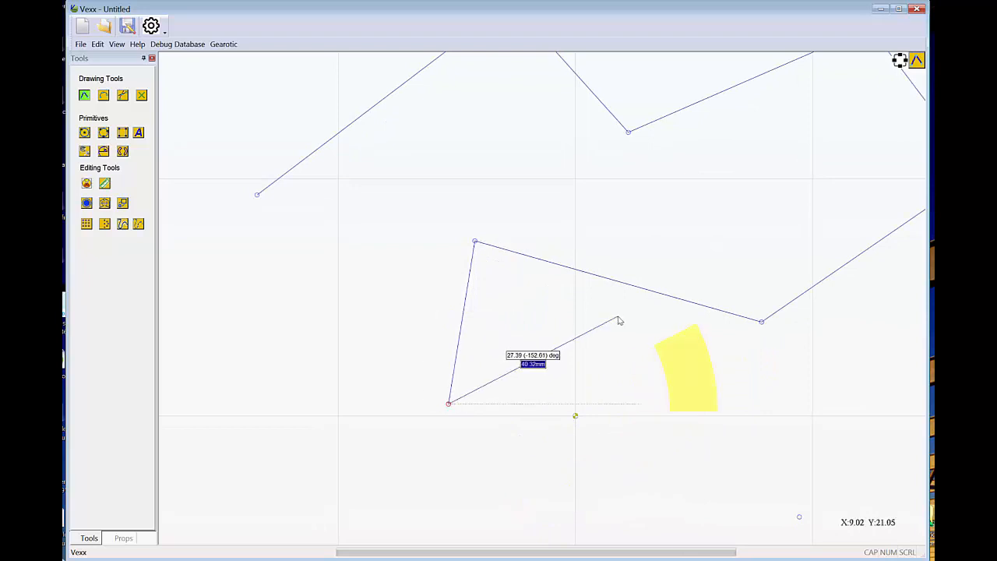
pyautogui.rightClick(616, 319)
pyautogui.click(594, 316)
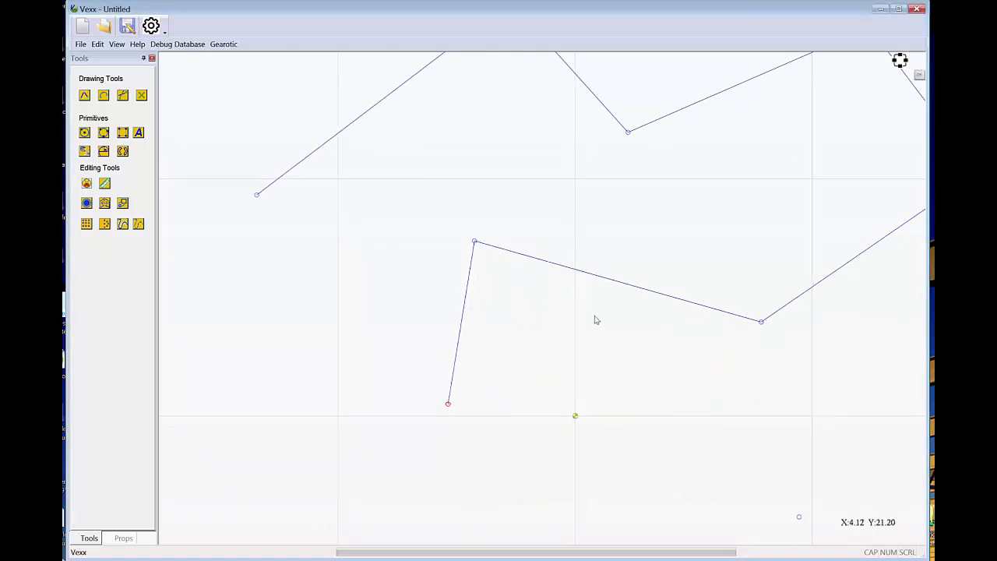
# Draw an upward-bulging three-point arc in the gap enclosed by the polyline.
pyautogui.rightClick(597, 309)
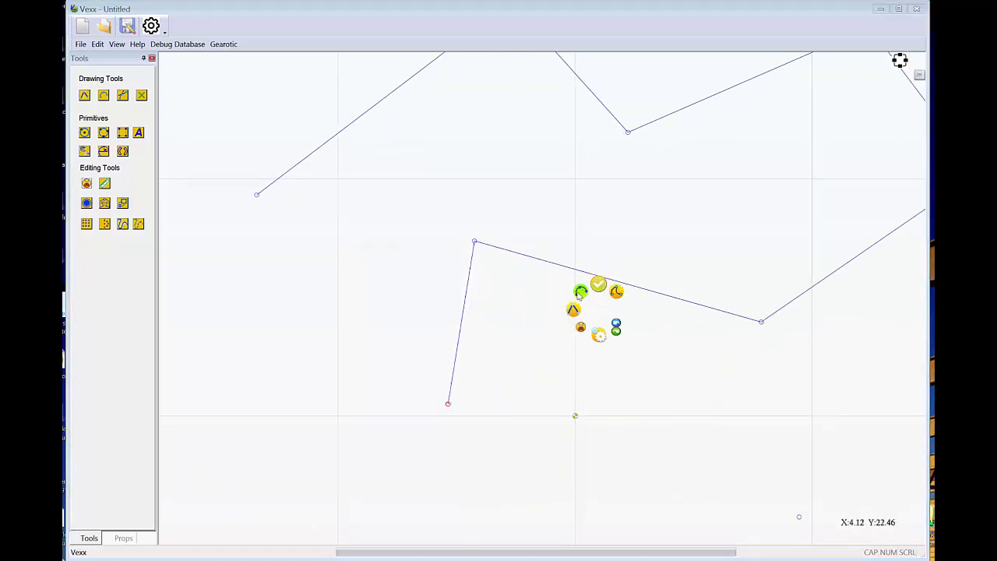
pyautogui.click(580, 293)
pyautogui.click(558, 183)
pyautogui.click(735, 227)
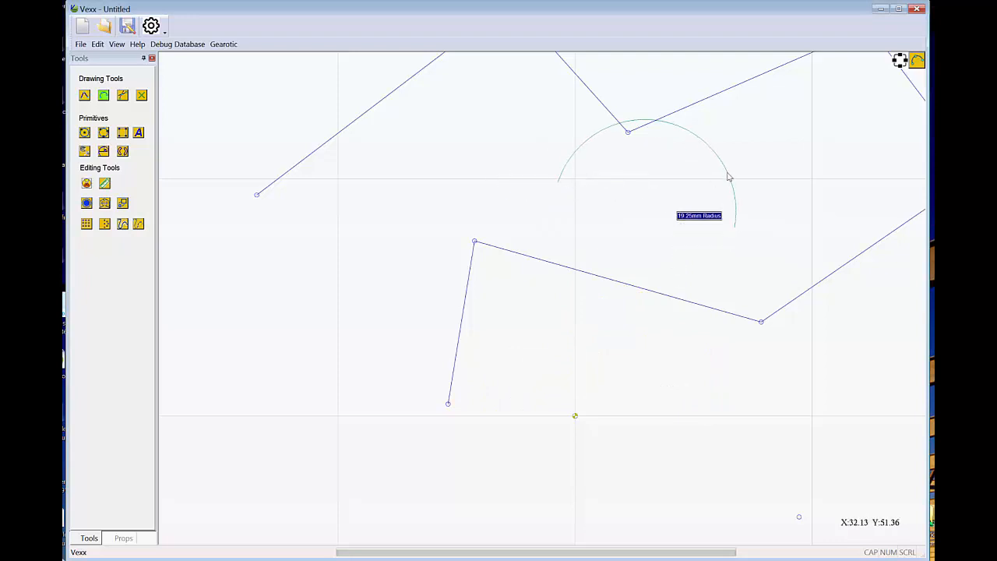
pyautogui.click(707, 194)
pyautogui.rightClick(707, 193)
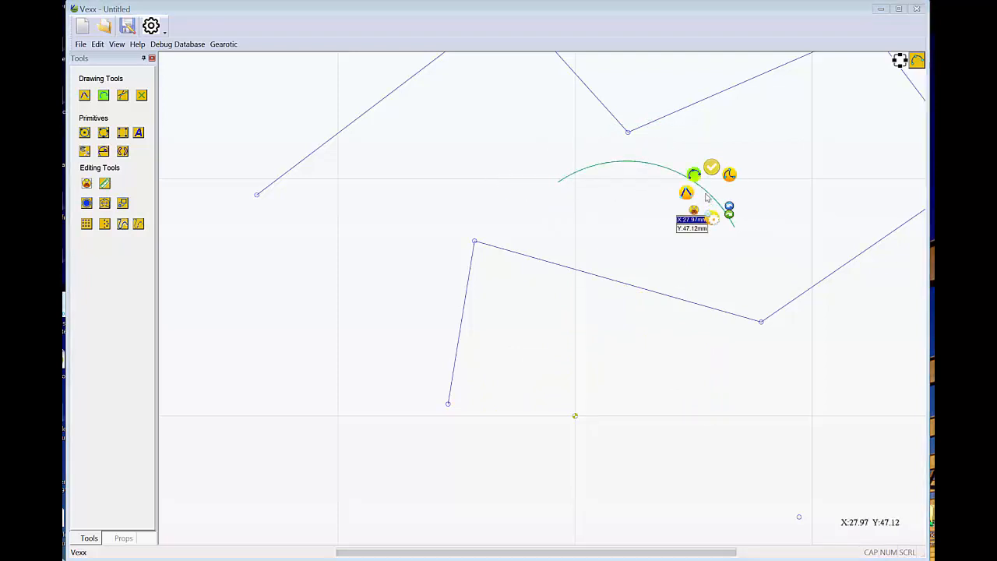
# Draw a straight line about 19 mm long from the arc's right endpoint toward the lower left.
pyautogui.click(685, 194)
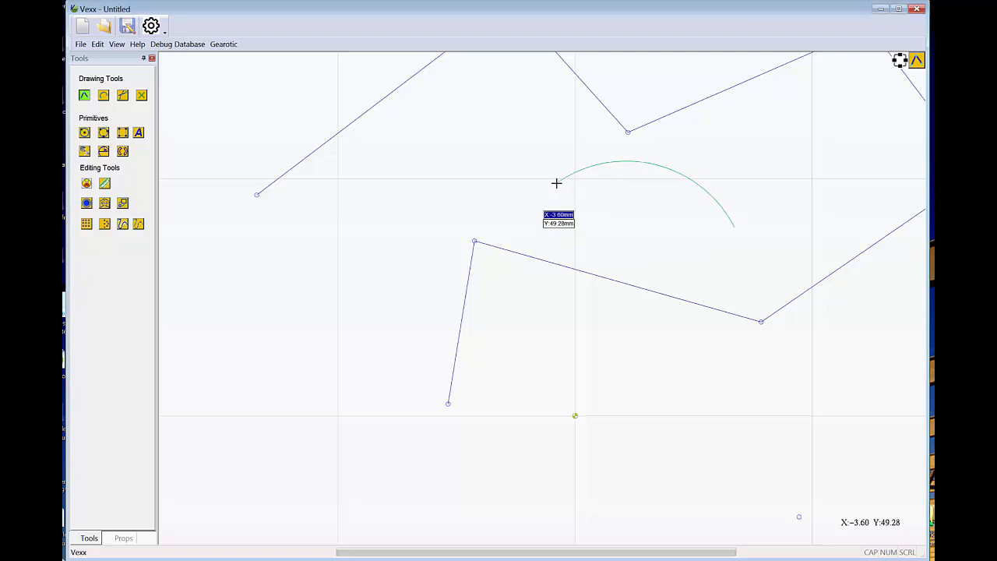
pyautogui.click(732, 227)
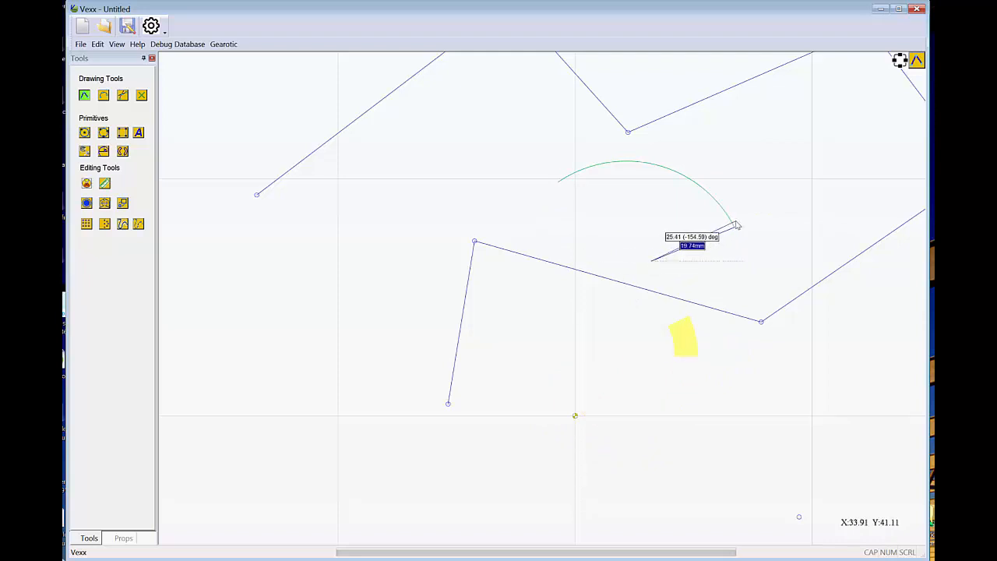
pyautogui.scroll(5, 734, 226)
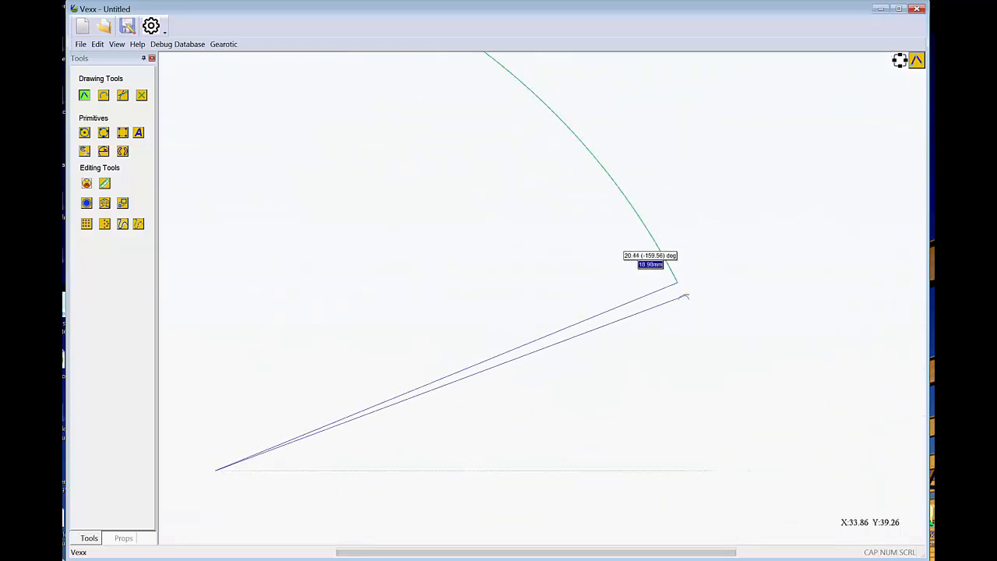
pyautogui.click(683, 294)
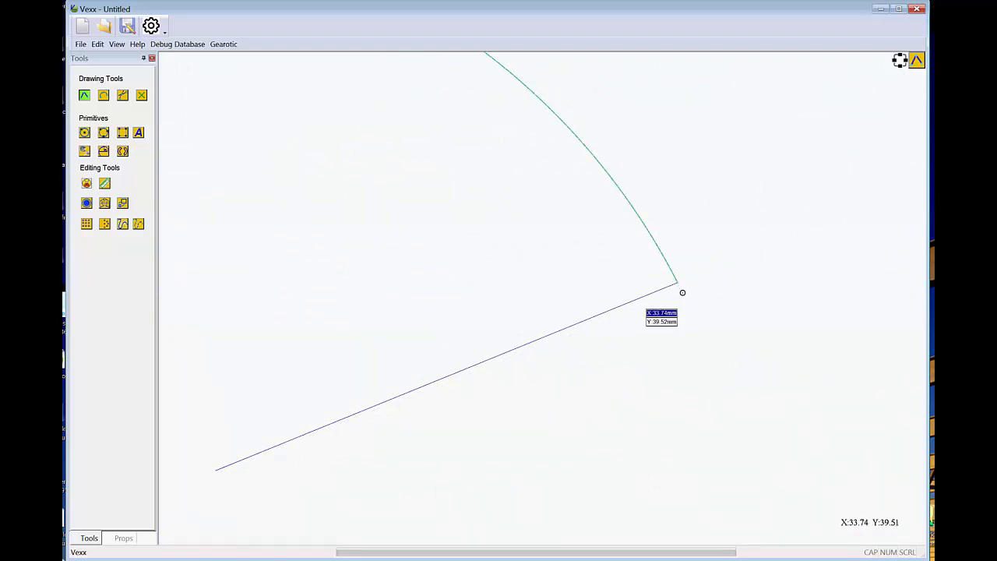
pyautogui.scroll(-2, 679, 346)
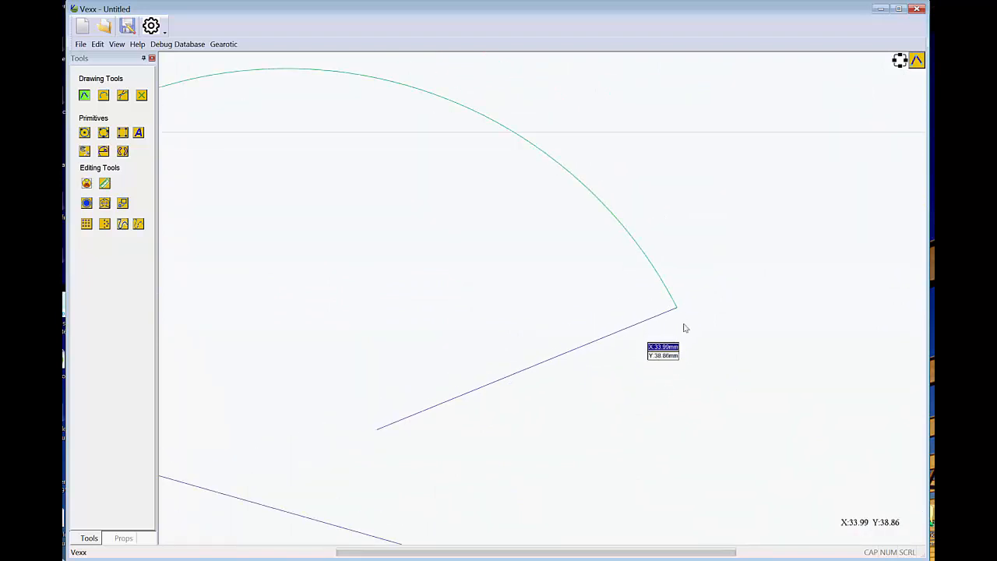
# Draw a small closed triangle of lines just beside the arc's right endpoint.
pyautogui.click(683, 323)
pyautogui.click(730, 294)
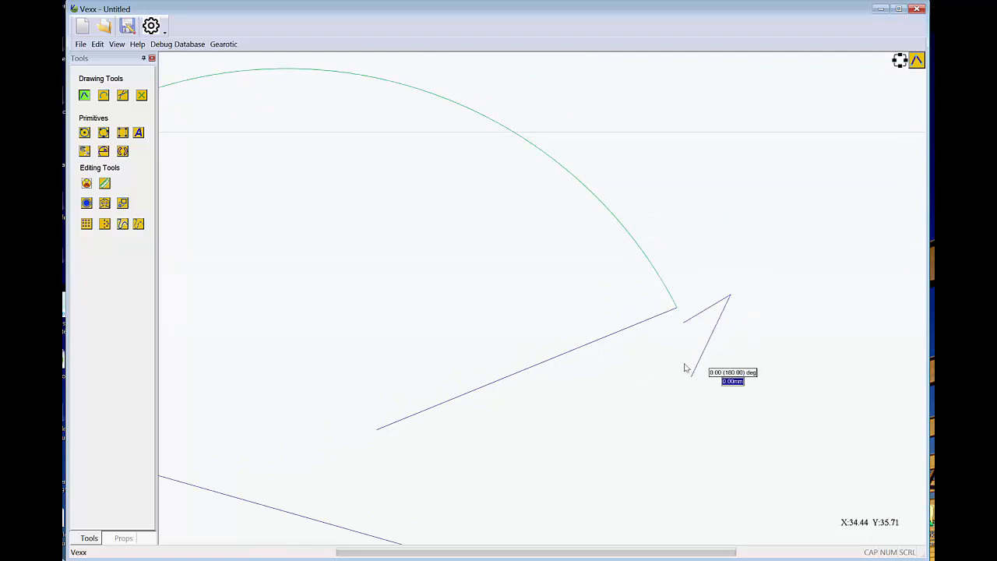
pyautogui.click(691, 376)
pyautogui.click(683, 322)
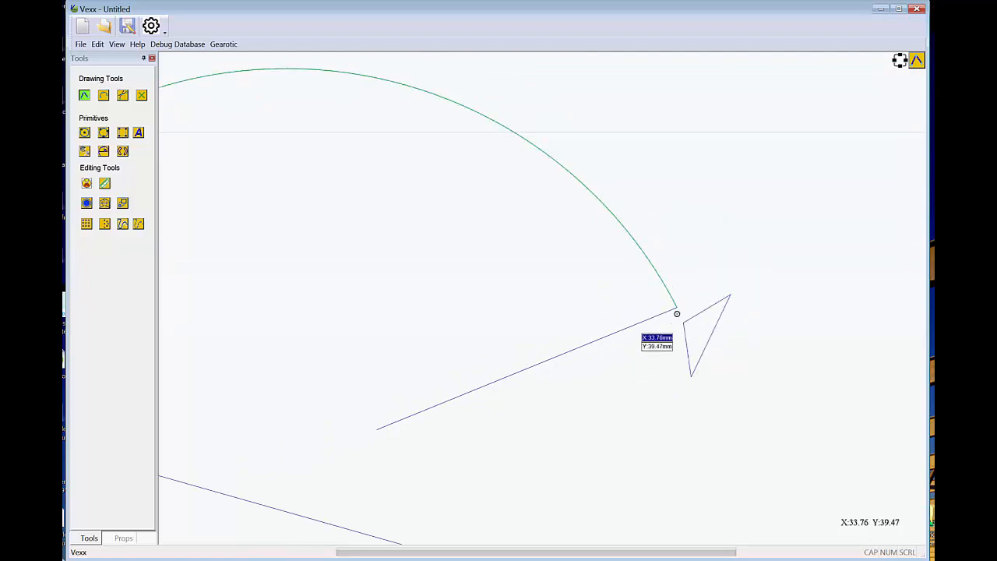
pyautogui.scroll(3, 676, 313)
pyautogui.scroll(-8, 678, 316)
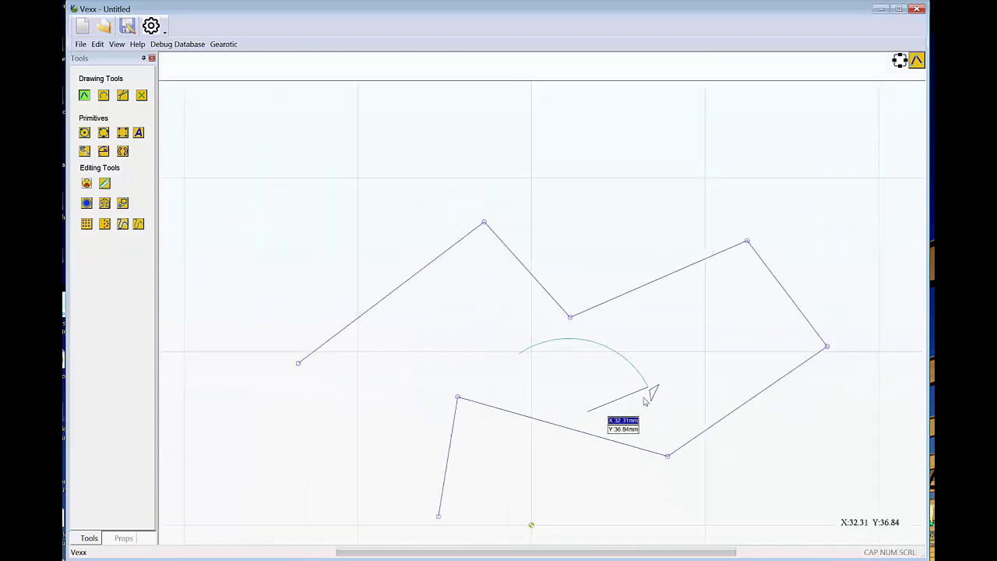
pyautogui.scroll(-3, 648, 396)
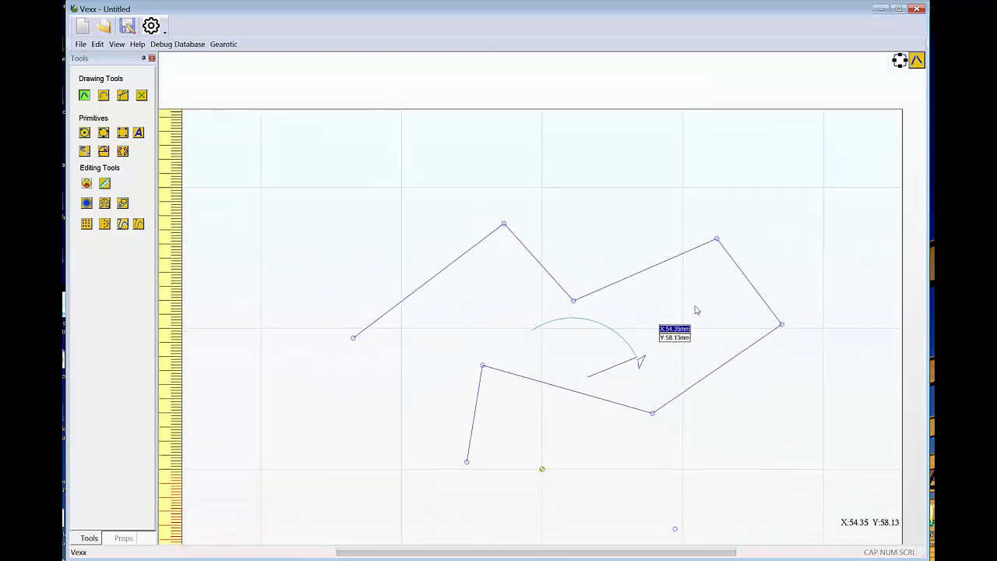
pyautogui.scroll(3, 656, 387)
pyautogui.scroll(-4, 657, 389)
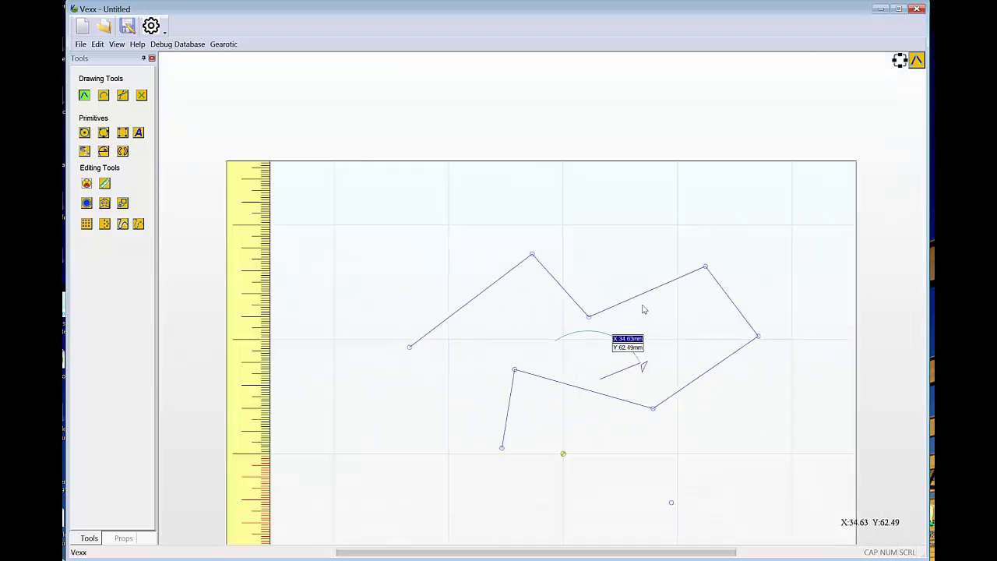
pyautogui.scroll(2, 583, 423)
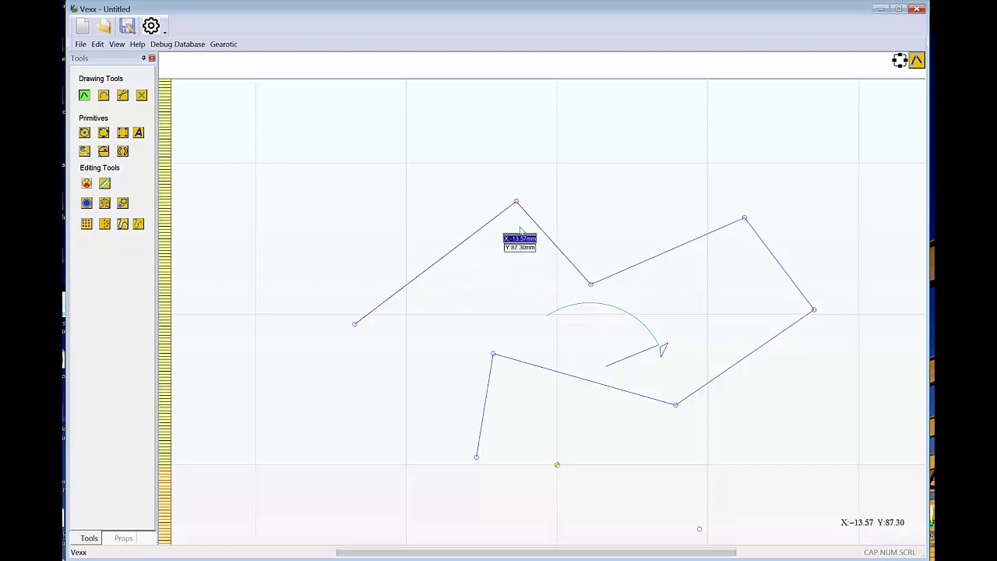
# Leave line drawing and select the large polyline that runs through the reference points.
pyautogui.rightClick(468, 282)
pyautogui.click(473, 258)
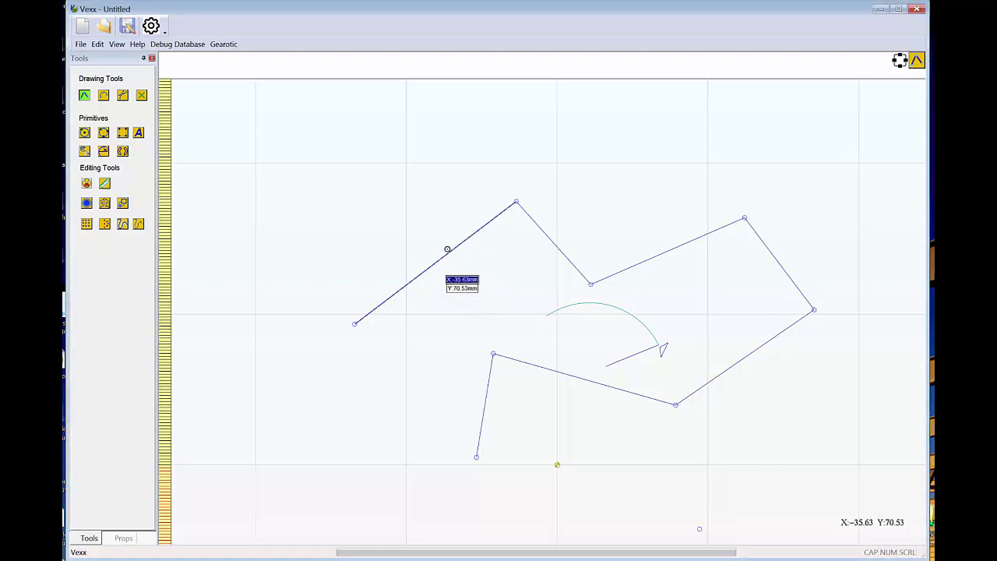
pyautogui.click(86, 97)
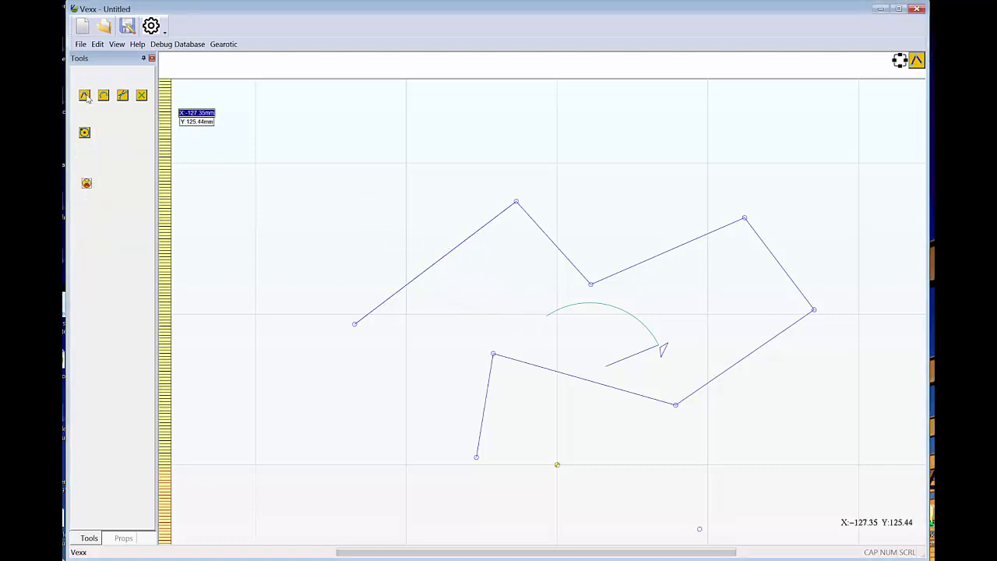
pyautogui.click(460, 251)
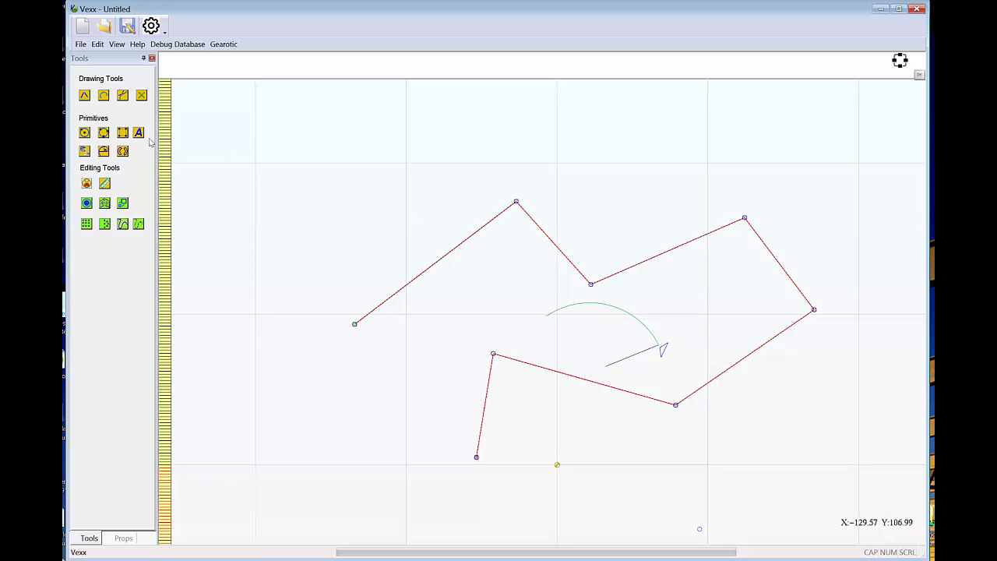
# Draw a three-segment zigzag polyline starting above the large polyline's left arm and crossing it twice, and exit line drawing.
pyautogui.click(86, 96)
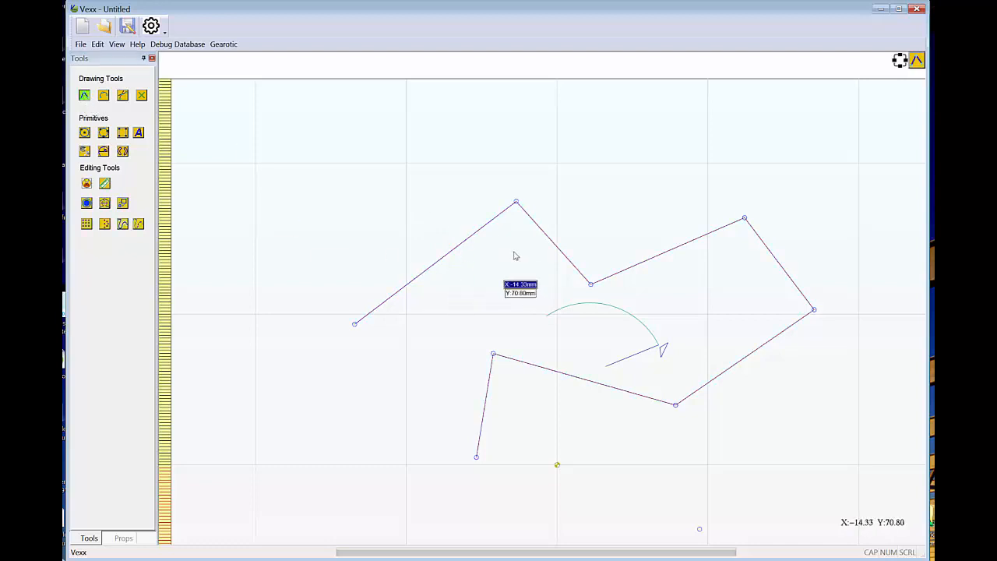
pyautogui.click(340, 169)
pyautogui.click(580, 165)
pyautogui.click(501, 316)
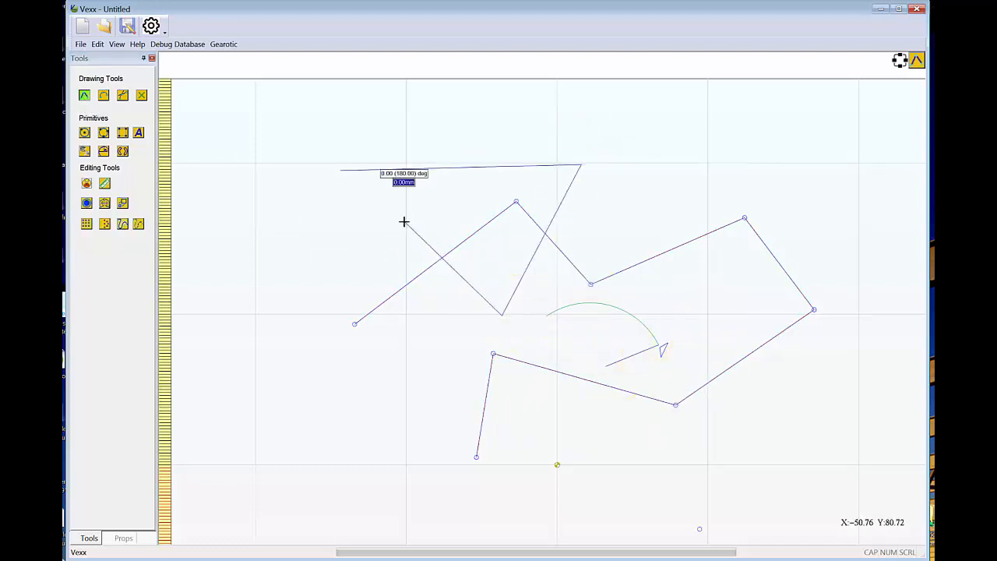
pyautogui.rightClick(404, 224)
pyautogui.click(407, 196)
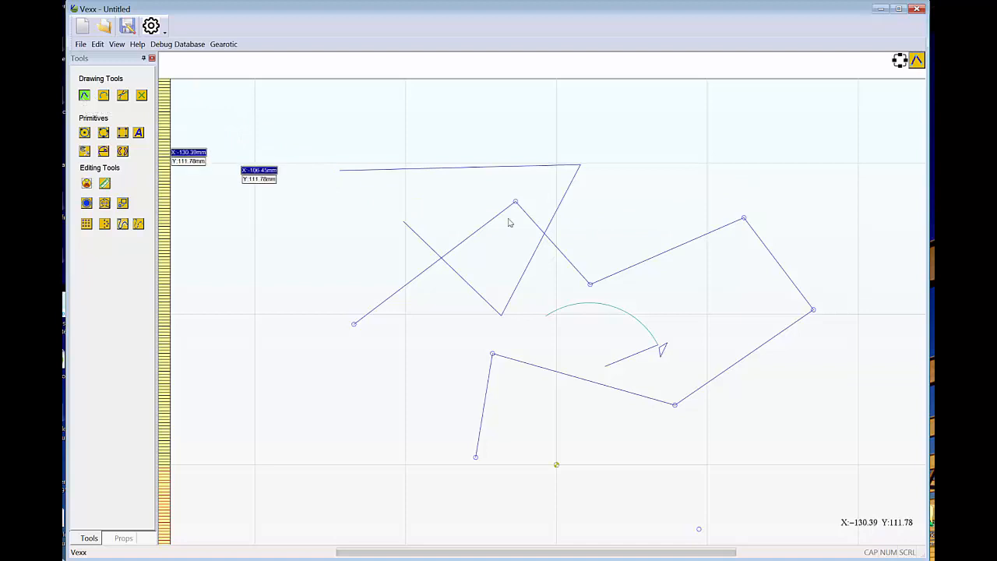
pyautogui.press('Escape')
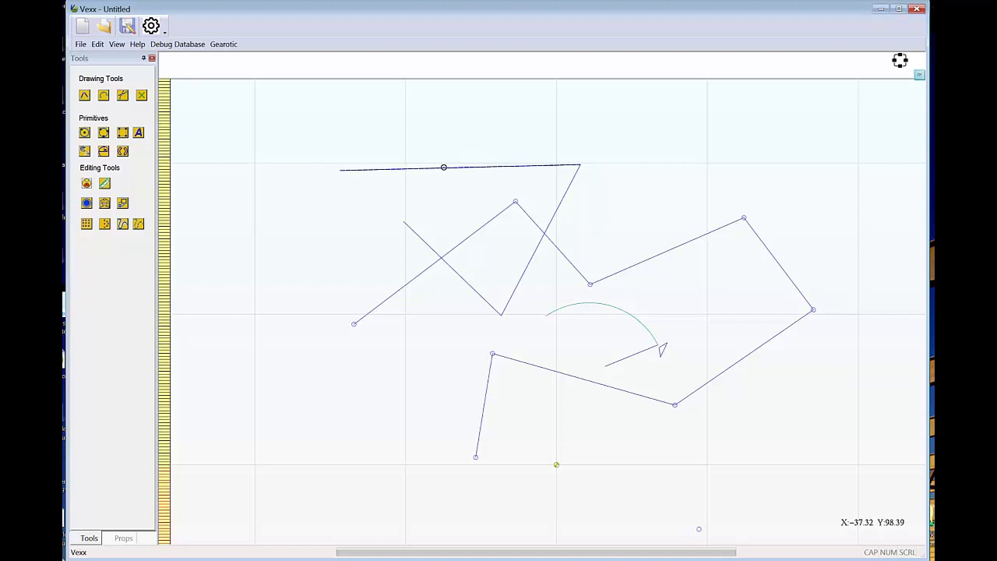
# Draw a three-segment polyline starting on the zigzag's top line near X -50.76, Y 98.06 and arching above it, and exit line drawing.
pyautogui.click(85, 95)
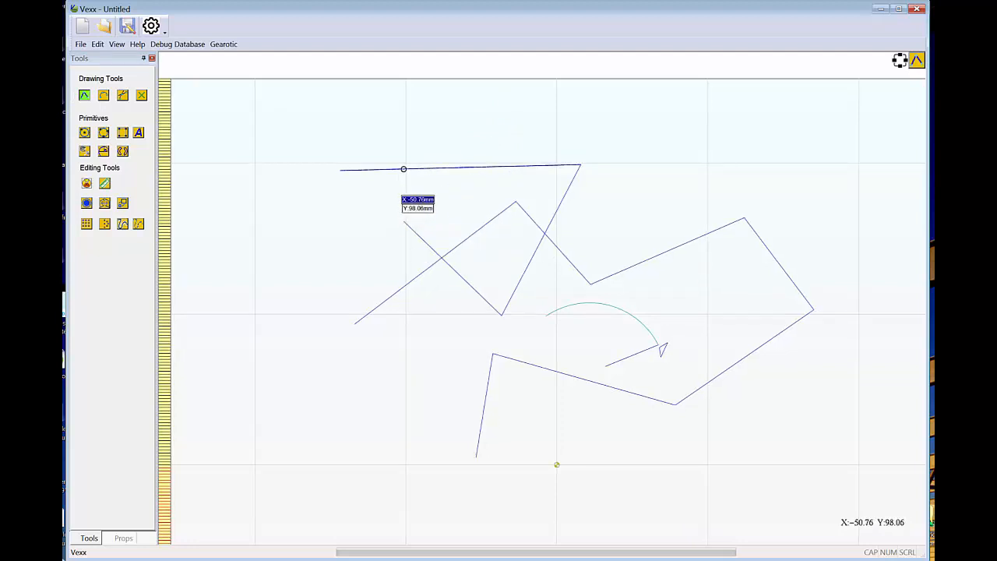
pyautogui.click(403, 168)
pyautogui.click(426, 127)
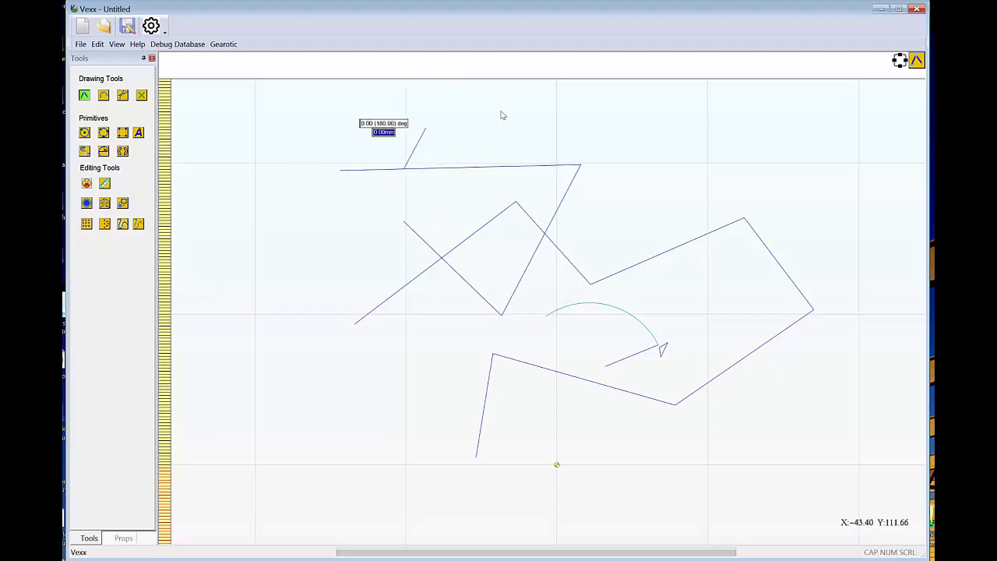
pyautogui.click(640, 115)
pyautogui.rightClick(644, 187)
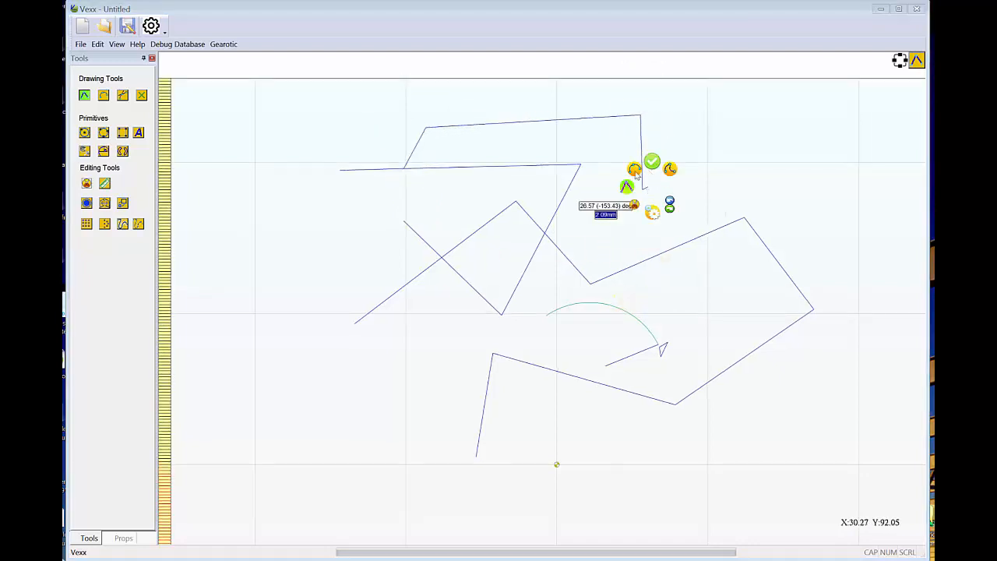
pyautogui.click(627, 188)
# Examine the junction where the new polyline meets the zigzag, selecting each of the two polylines.
pyautogui.scroll(3, 402, 168)
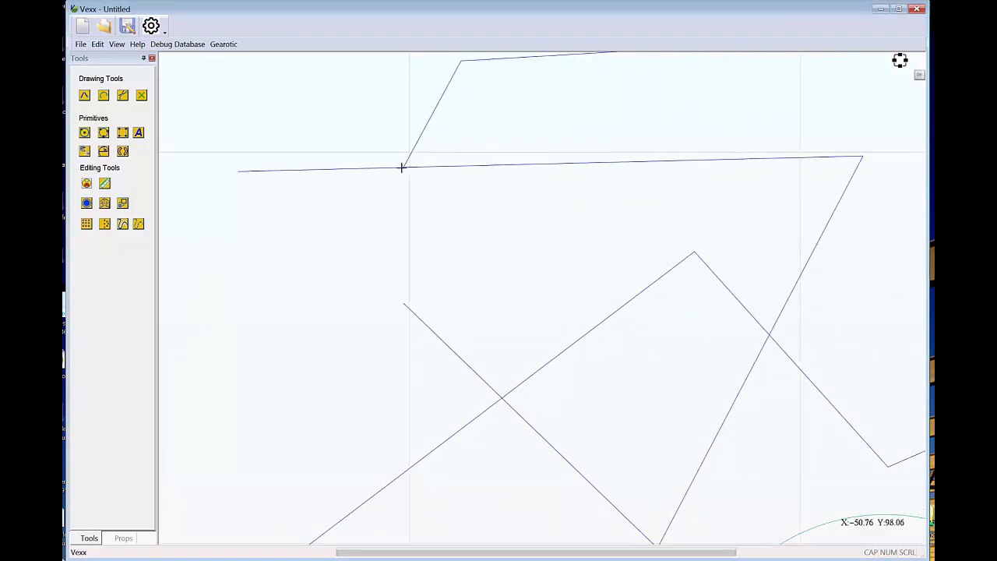
pyautogui.scroll(2, 402, 168)
pyautogui.scroll(-5, 490, 263)
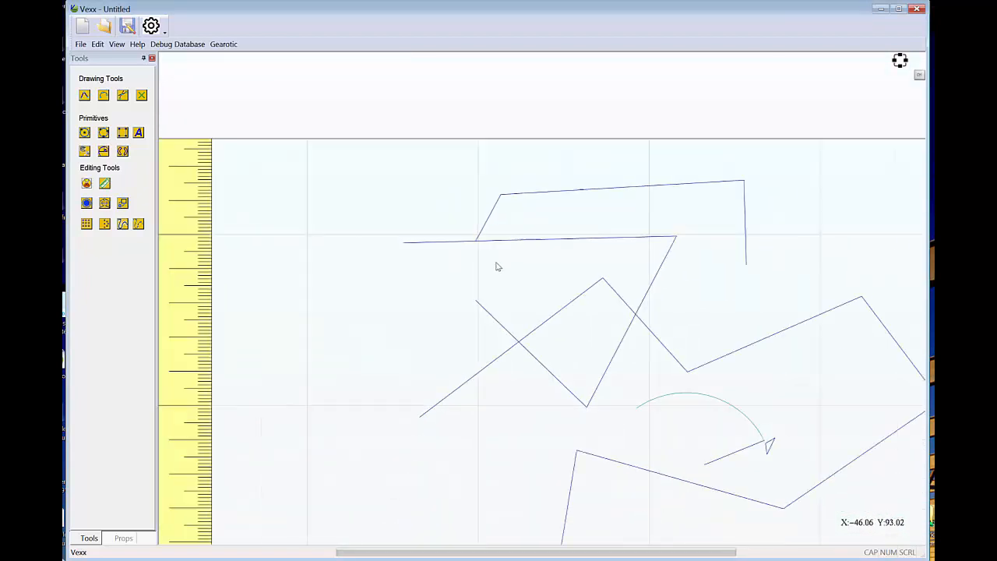
pyautogui.scroll(-1, 557, 269)
pyautogui.click(619, 197)
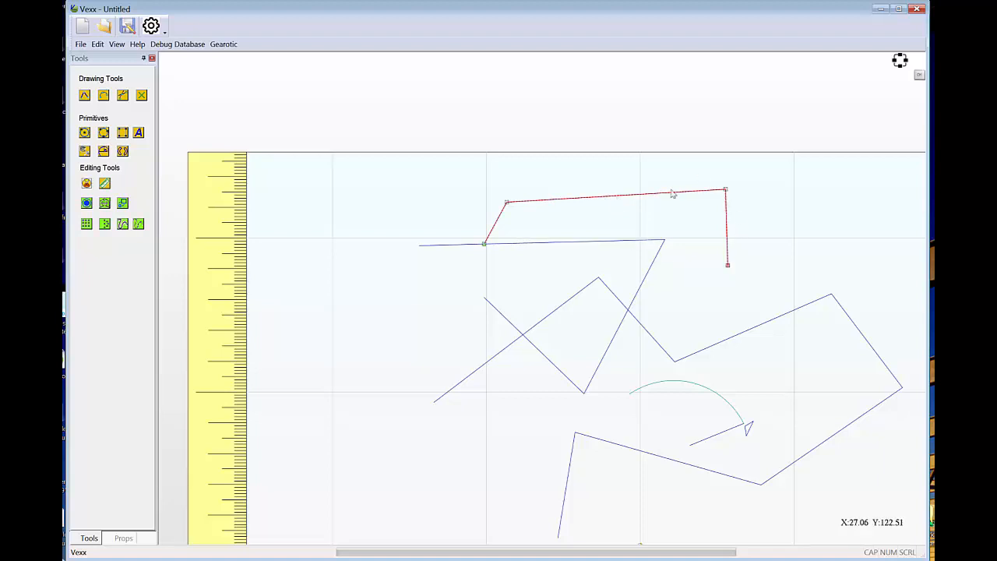
pyautogui.click(520, 244)
# Trim the zigzag between its junction with the new polyline and its crossing with the large polyline, and exit trimming.
pyautogui.rightClick(543, 262)
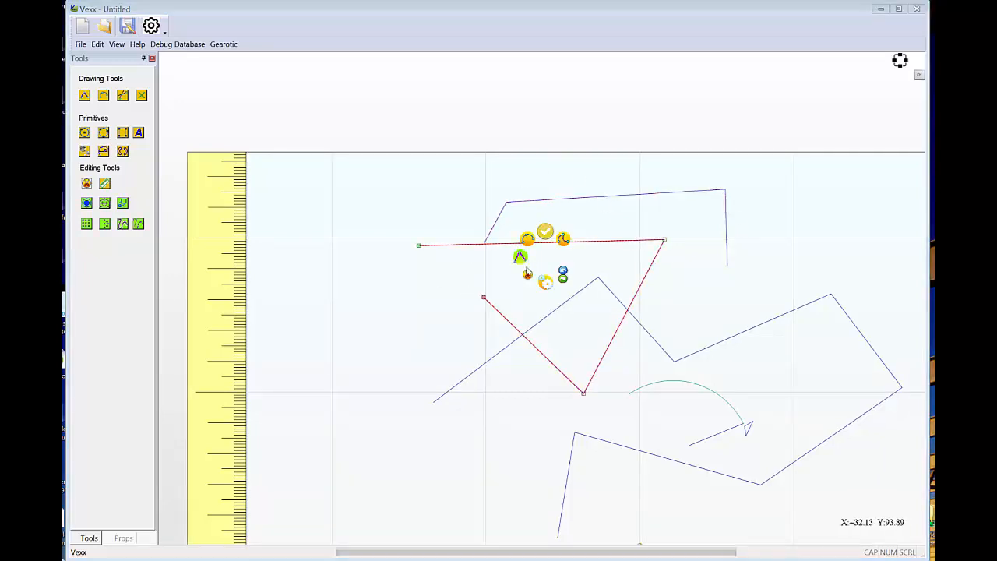
pyautogui.click(528, 273)
pyautogui.click(535, 248)
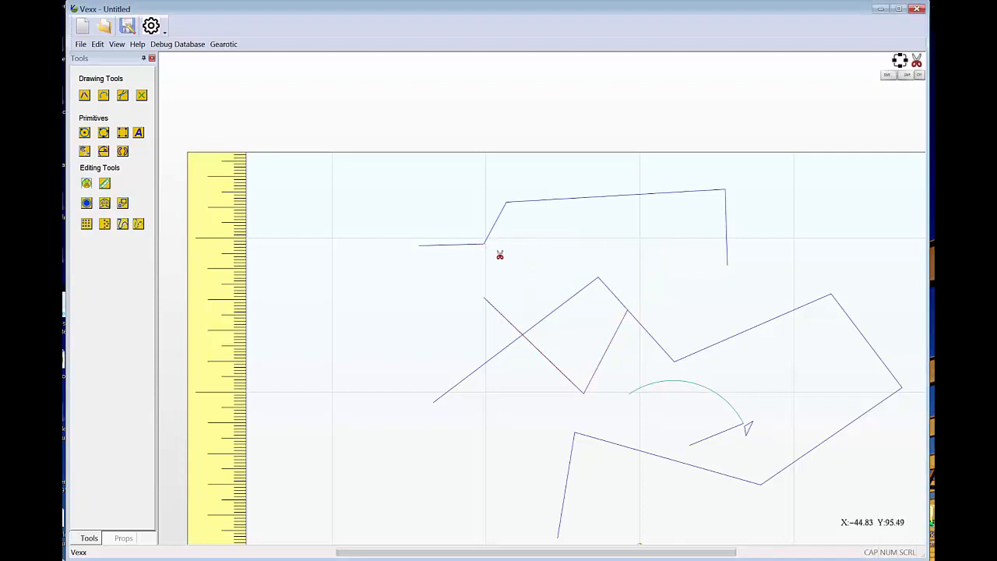
pyautogui.scroll(-1, 535, 275)
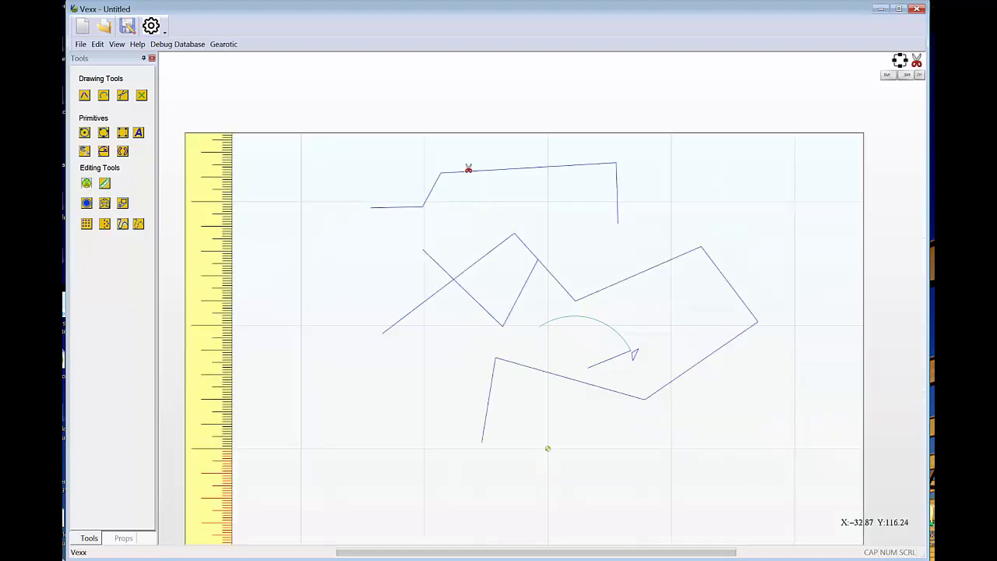
pyautogui.rightClick(473, 127)
pyautogui.click(474, 103)
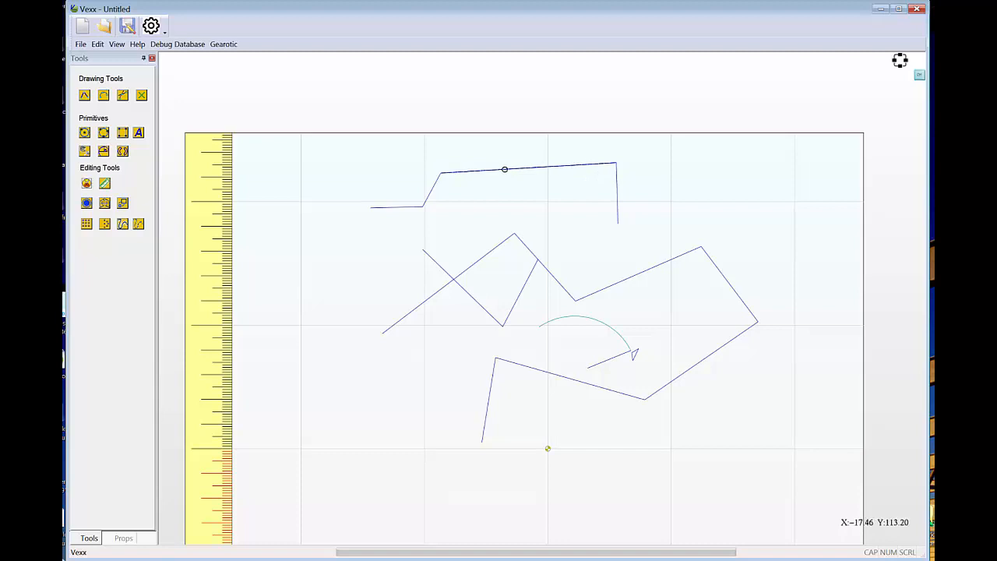
# Add a node on the upper polyline's long top segment and move it up just past the work area's upper edge.
pyautogui.rightClick(504, 168)
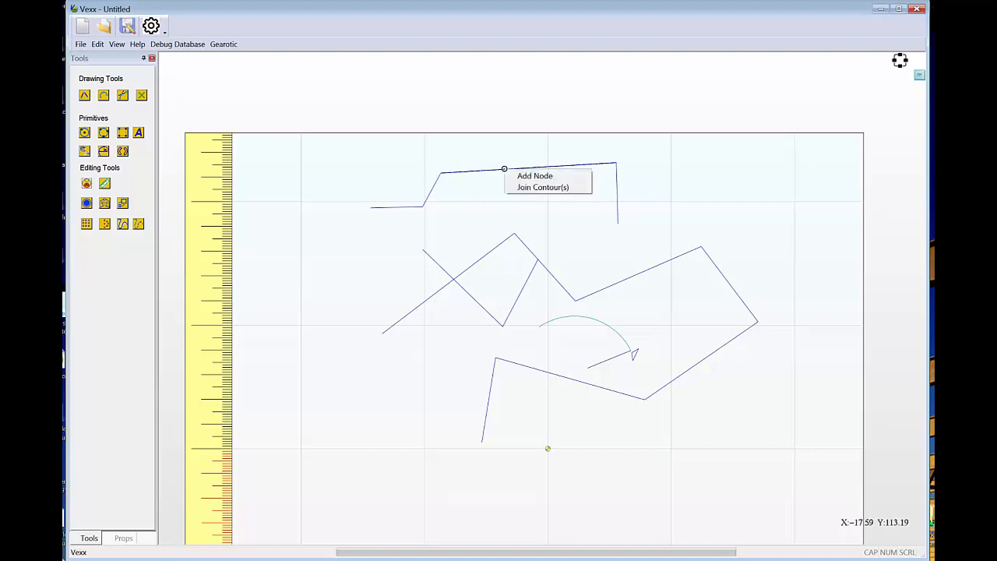
pyautogui.click(525, 176)
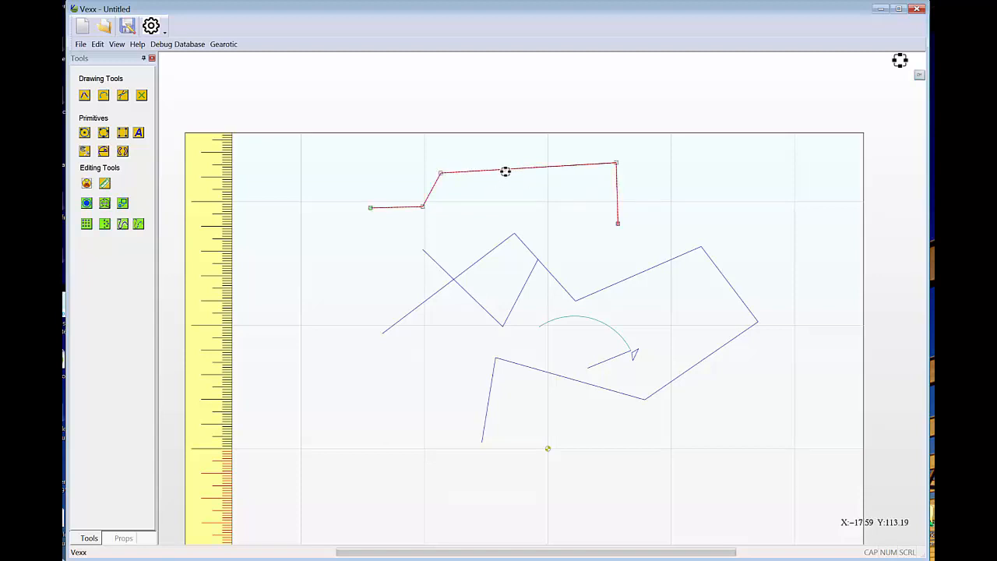
pyautogui.moveTo(504, 168); pyautogui.dragTo(516, 126)
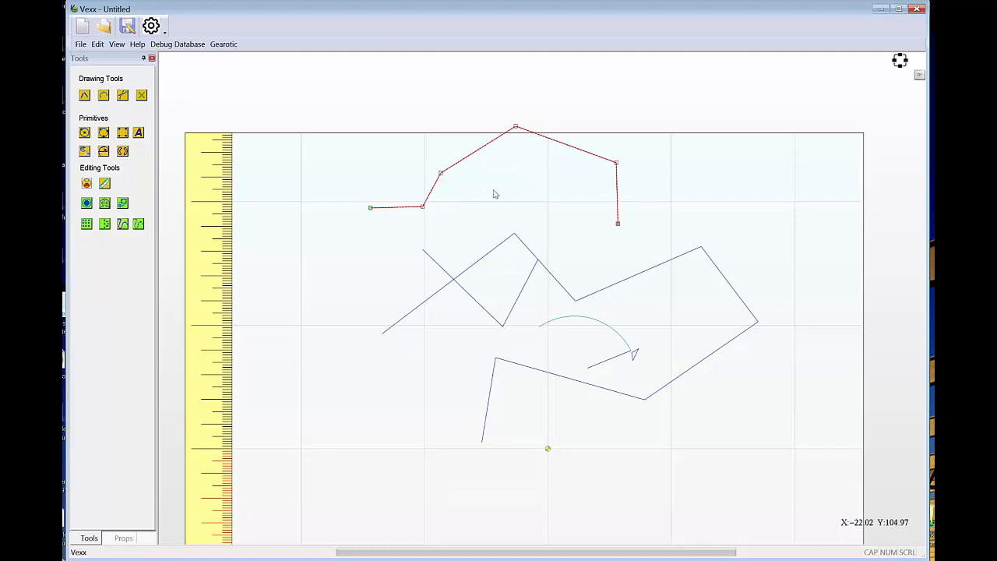
# Start a new 256 × 256 mm project with a centered origin, discarding the current drawing's changes.
pyautogui.click(82, 26)
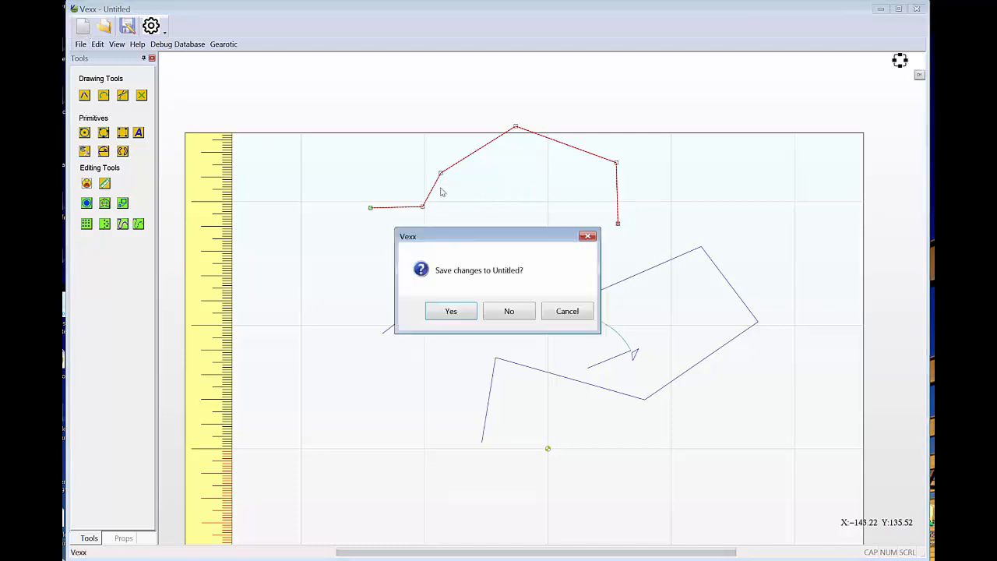
pyautogui.click(510, 311)
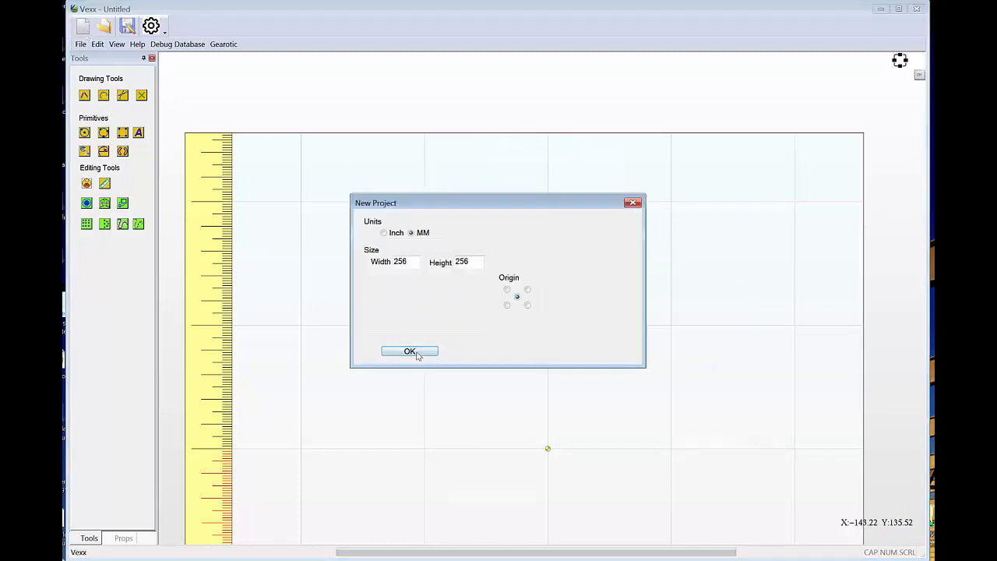
pyautogui.click(408, 352)
# Draw a large circle by center and radius in the upper left part of the work area.
pyautogui.click(84, 133)
pyautogui.click(448, 242)
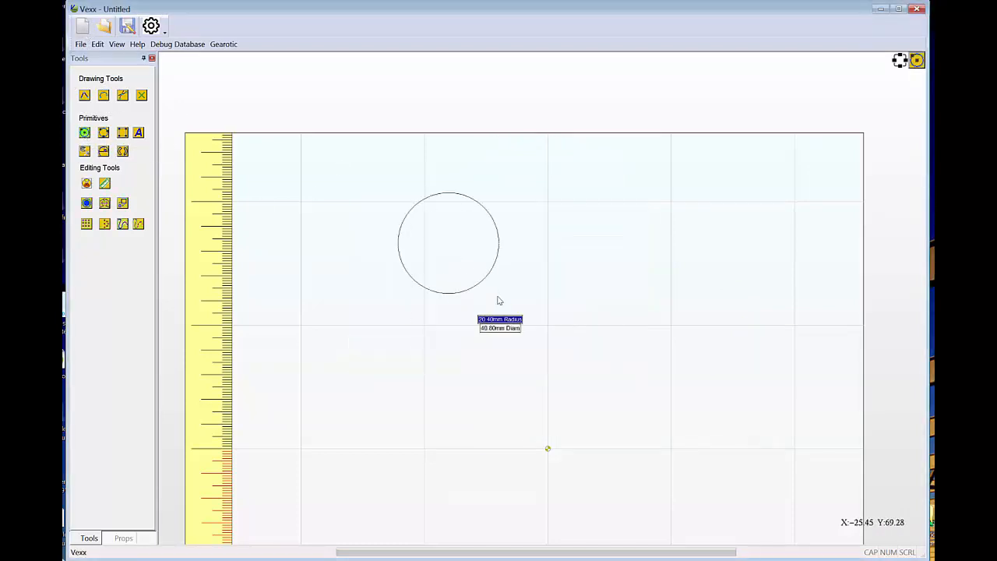
pyautogui.click(502, 302)
# Draw a smaller three-point circle overlapping the large circle's top edge, and a tall narrow box across the left half of both circles.
pyautogui.click(103, 132)
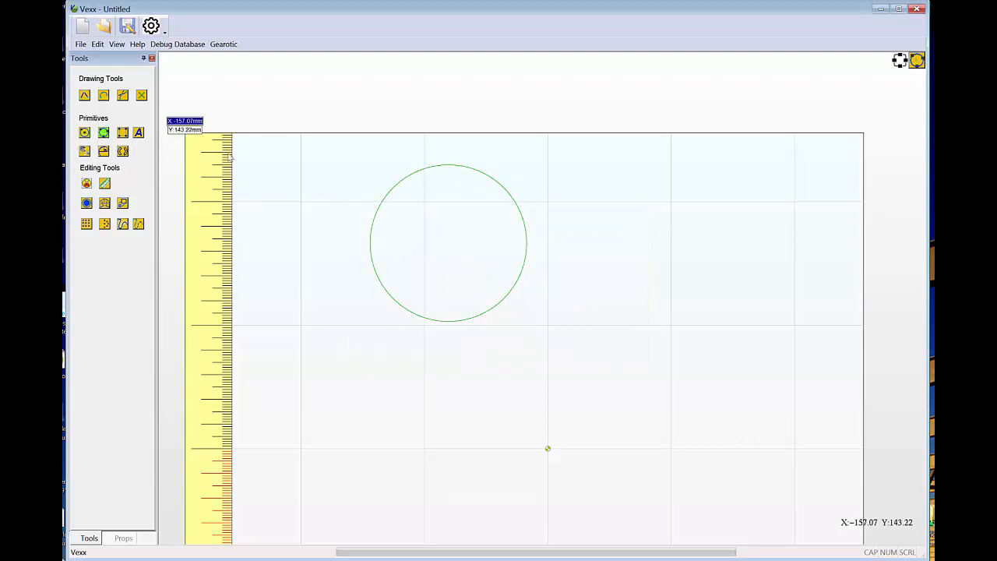
pyautogui.click(478, 172)
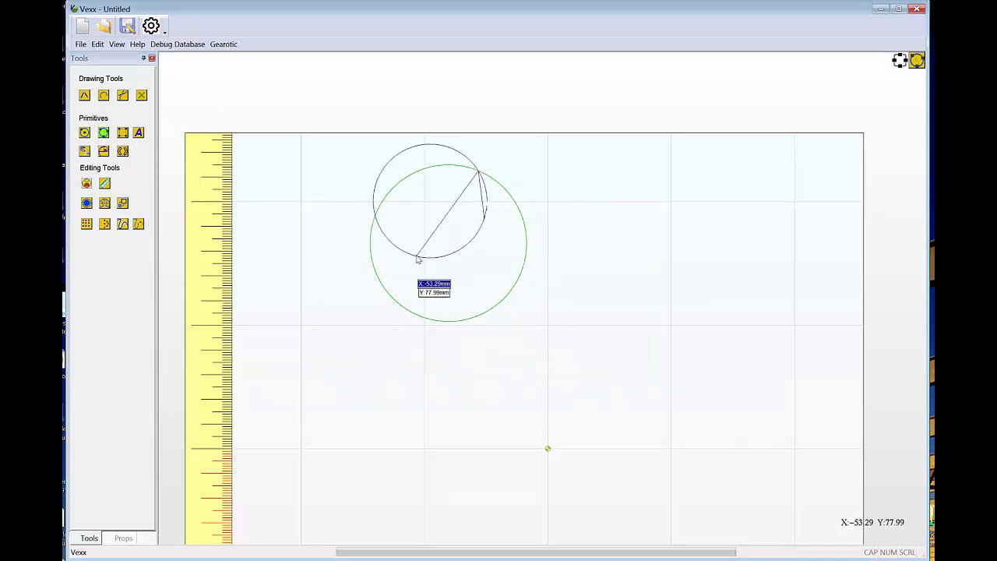
pyautogui.click(436, 237)
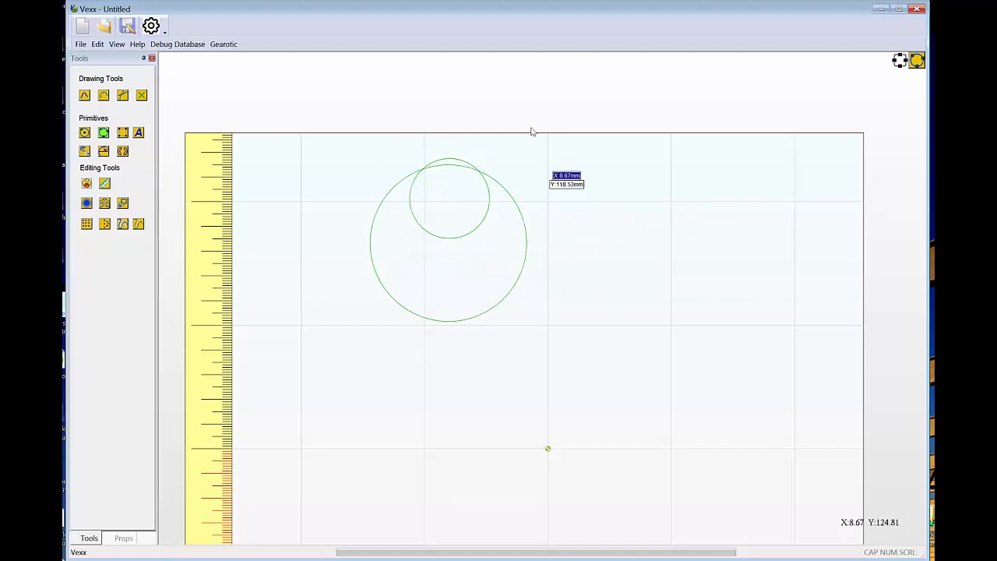
pyautogui.click(122, 133)
pyautogui.moveTo(385, 123); pyautogui.dragTo(450, 359)
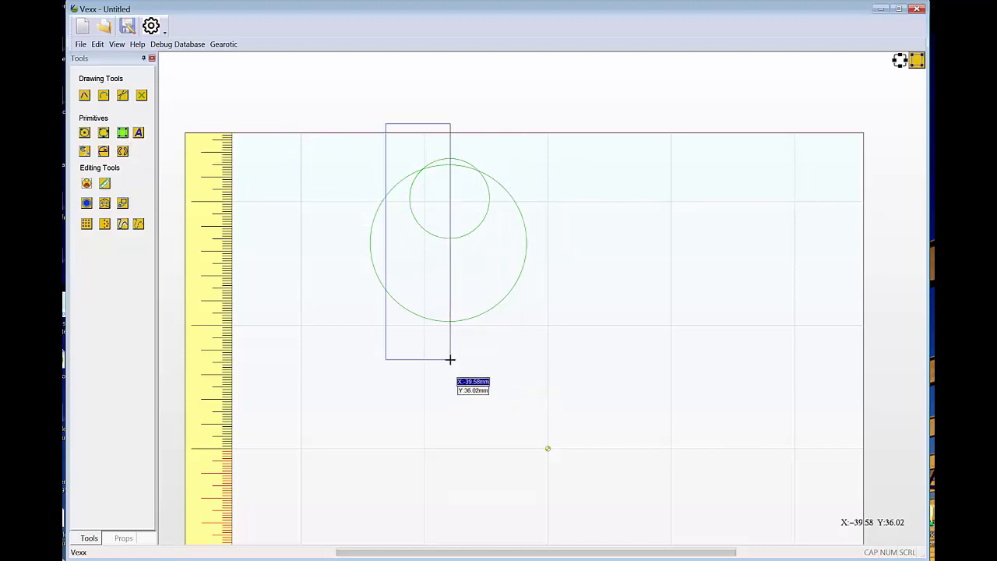
# Trim away the box sides inside the circles and the overlapping arcs at the top of both circles.
pyautogui.rightClick(324, 202)
pyautogui.click(308, 219)
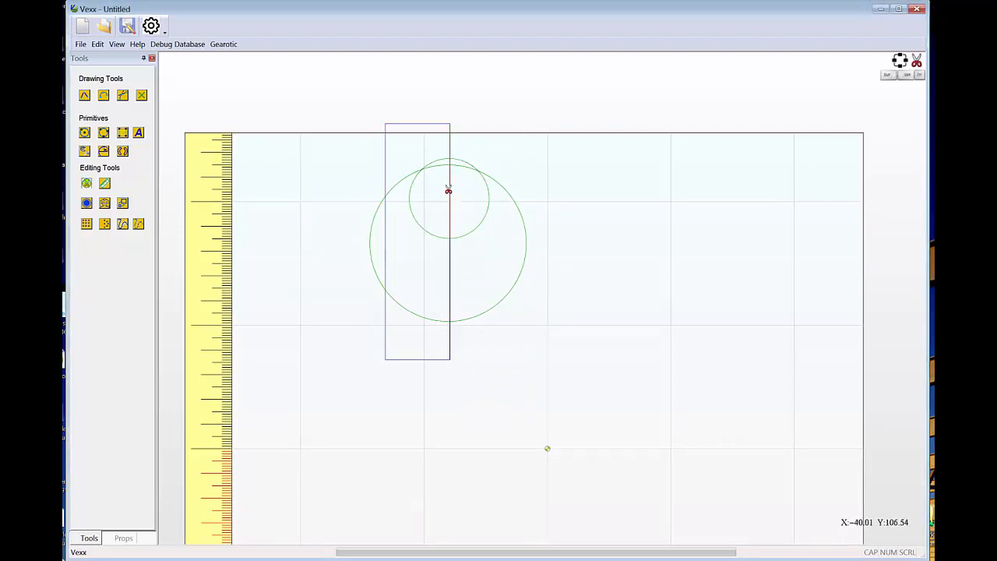
pyautogui.click(448, 189)
pyautogui.click(436, 168)
pyautogui.click(435, 161)
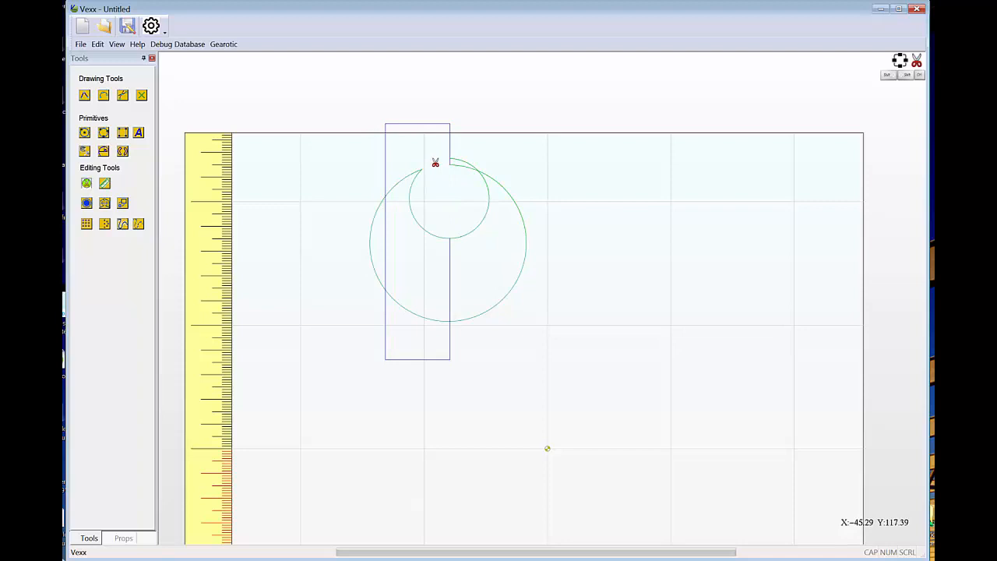
pyautogui.click(385, 217)
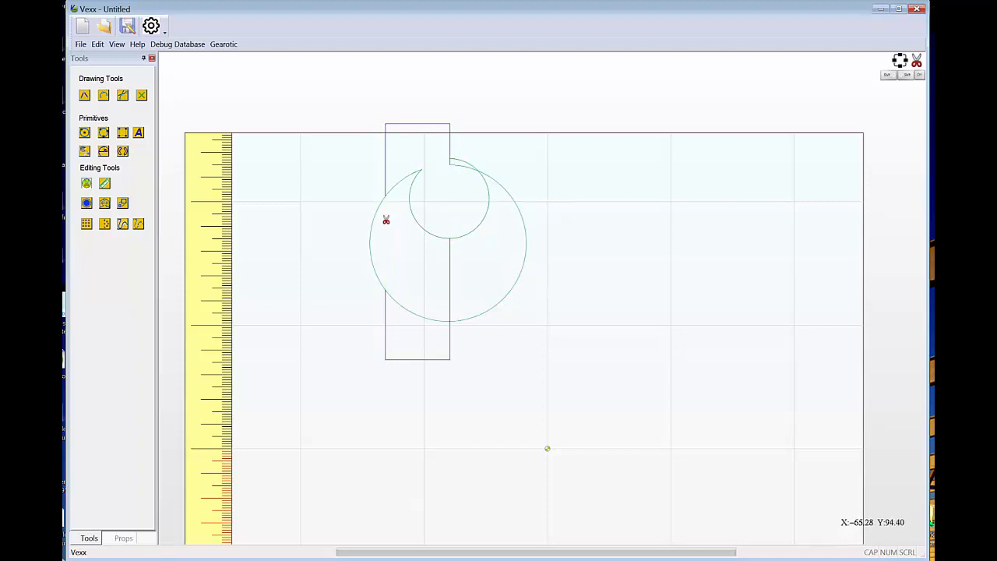
pyautogui.click(452, 267)
pyautogui.click(462, 169)
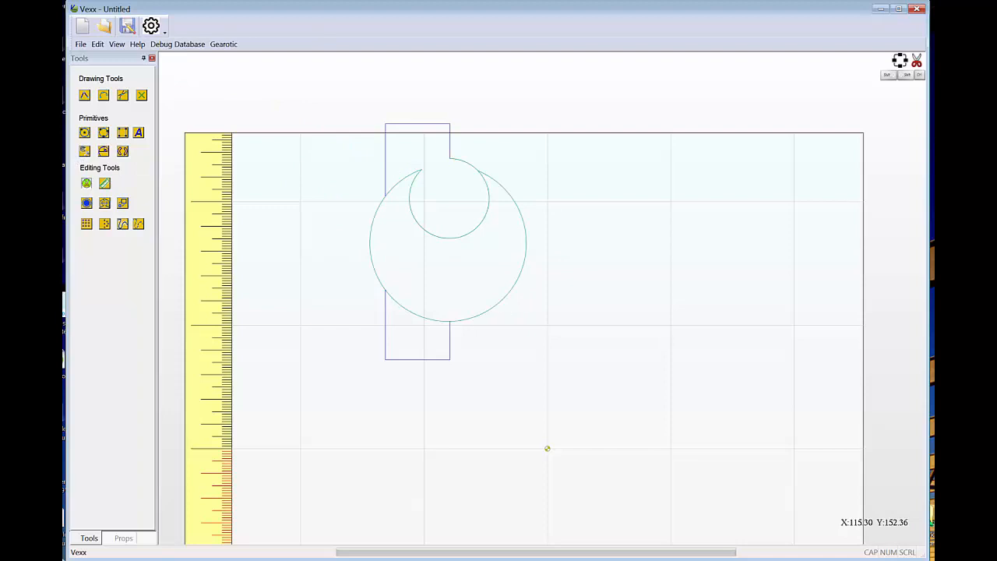
# Discard the trimmed circles drawing and create another blank millimetre project, 256 wide and 256 high, with its origin at the center.
pyautogui.click(83, 27)
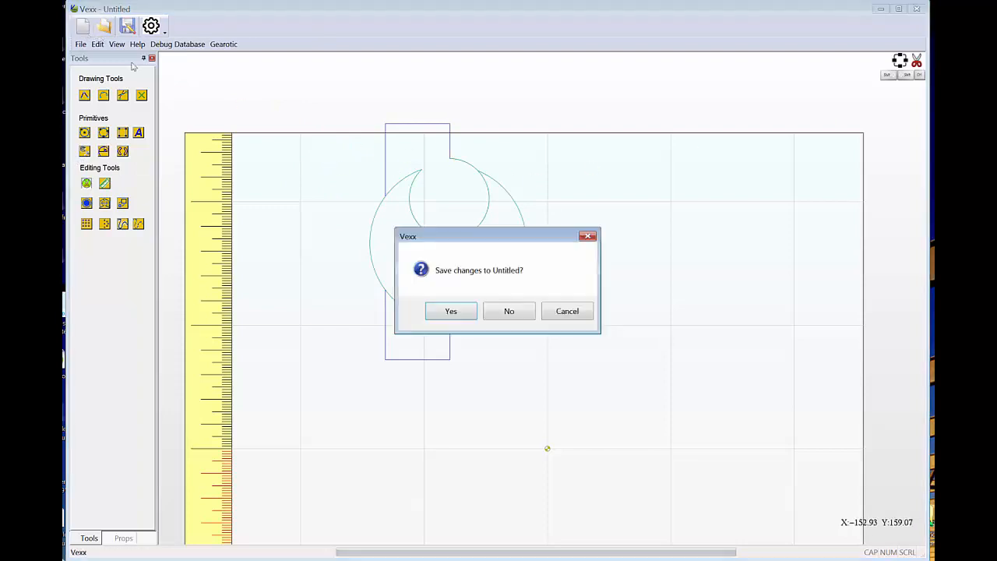
pyautogui.click(510, 312)
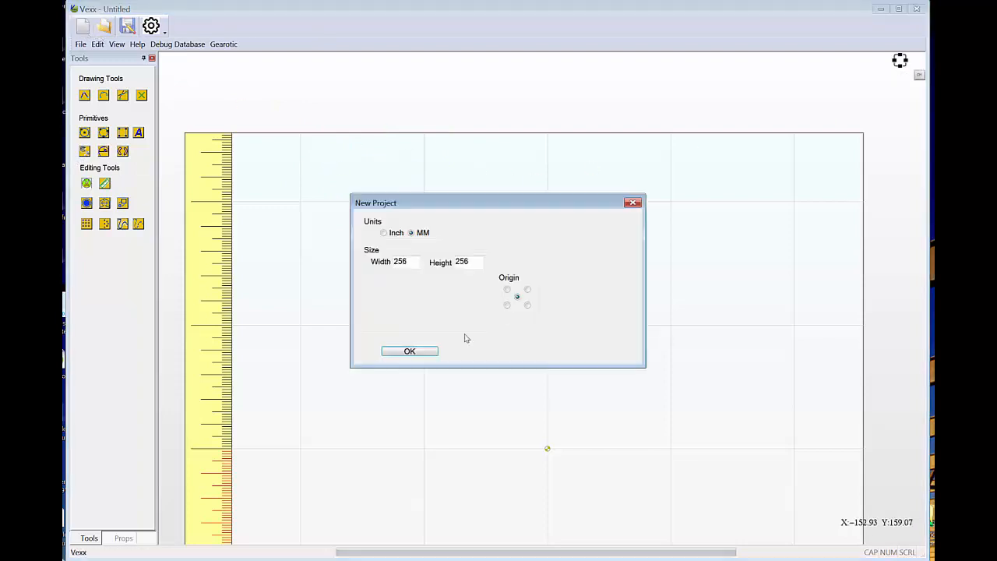
pyautogui.click(408, 352)
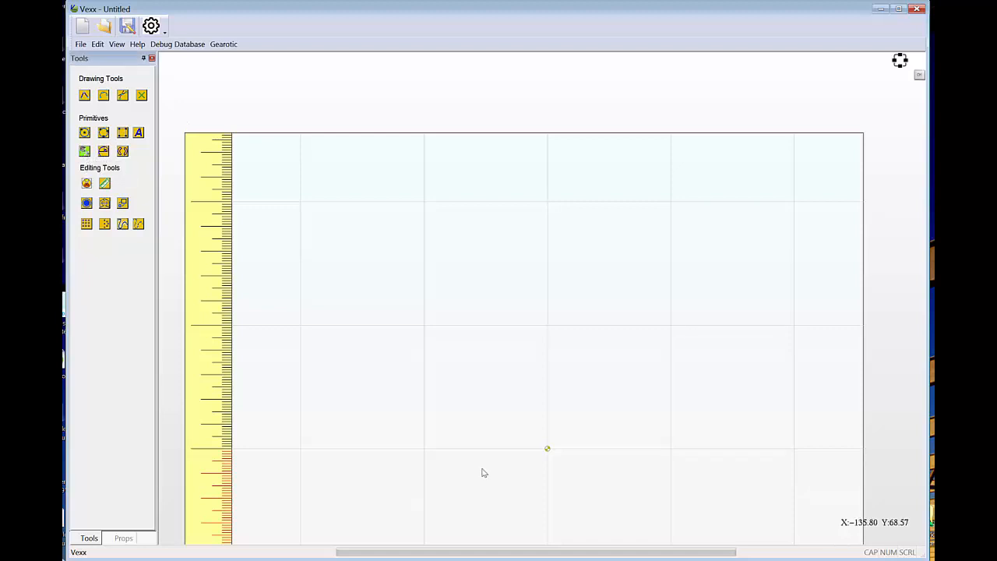
# Draw a branching fractal of circles running diagonally across the upper middle of the work area.
pyautogui.moveTo(441, 366); pyautogui.dragTo(664, 157)
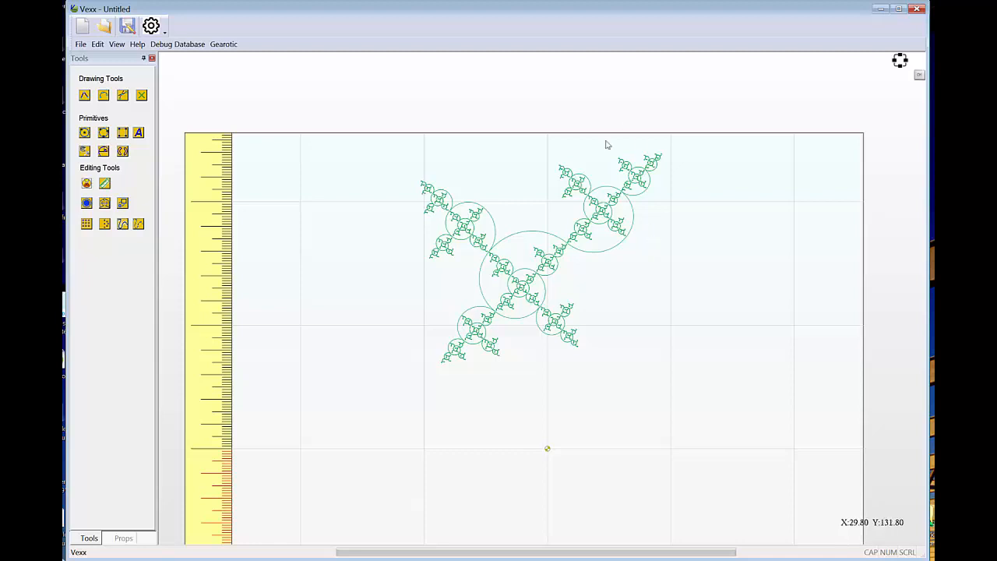
pyautogui.scroll(1, 479, 181)
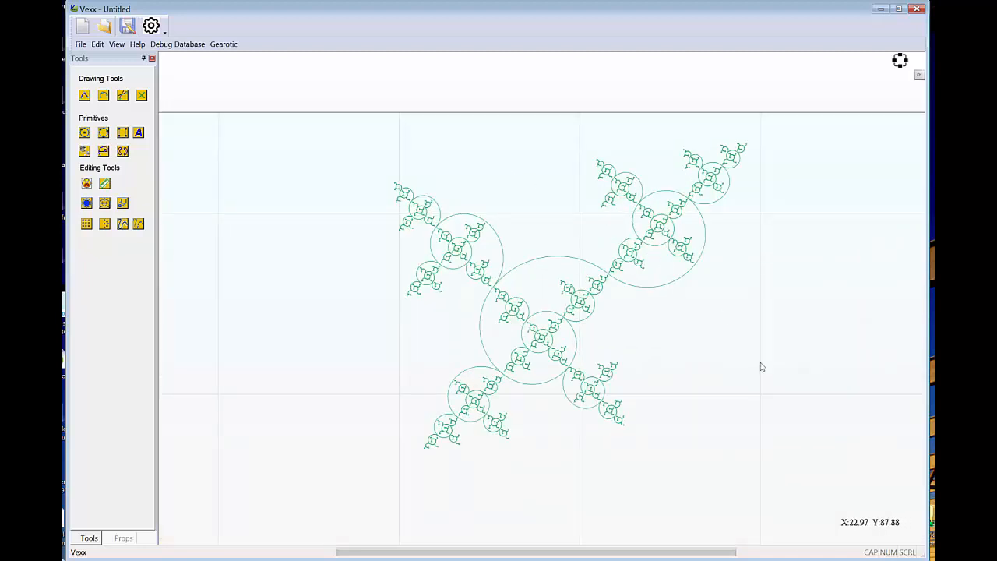
pyautogui.scroll(-1, 701, 376)
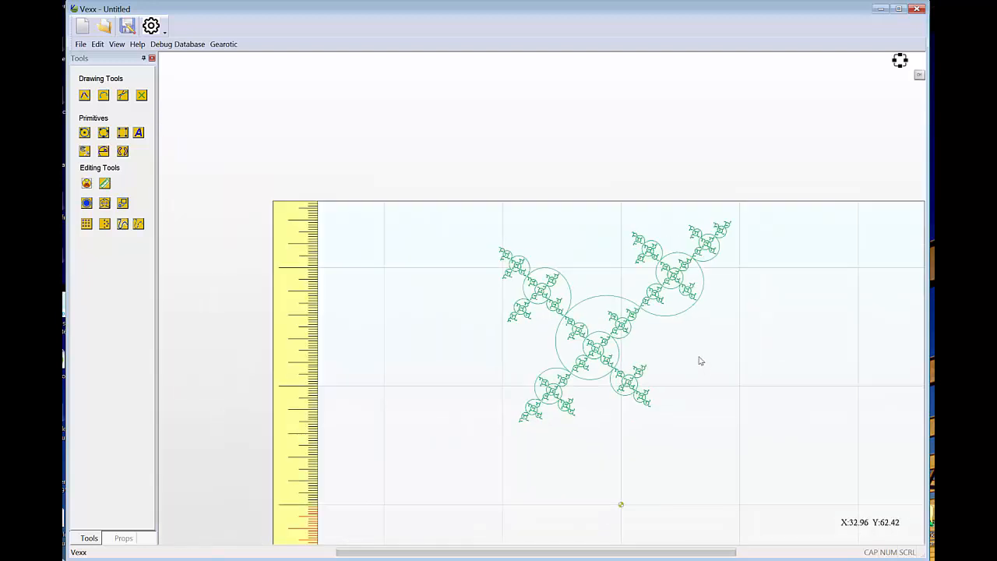
pyautogui.moveTo(721, 347); pyautogui.dragTo(601, 311)
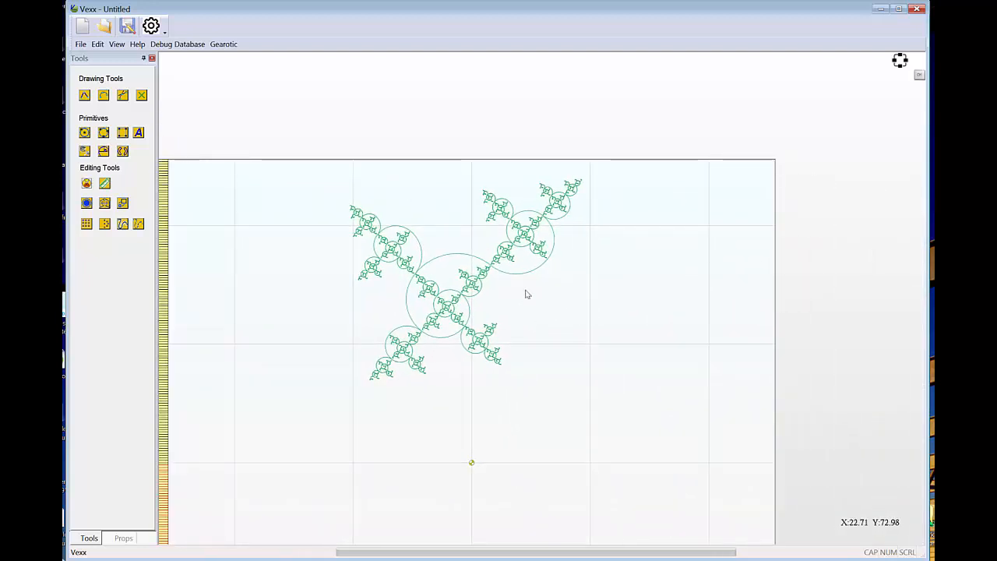
# Draw a golden spiral with ratio 1.618 to the lower right of the fractal, and exit the spiral tool.
pyautogui.click(103, 151)
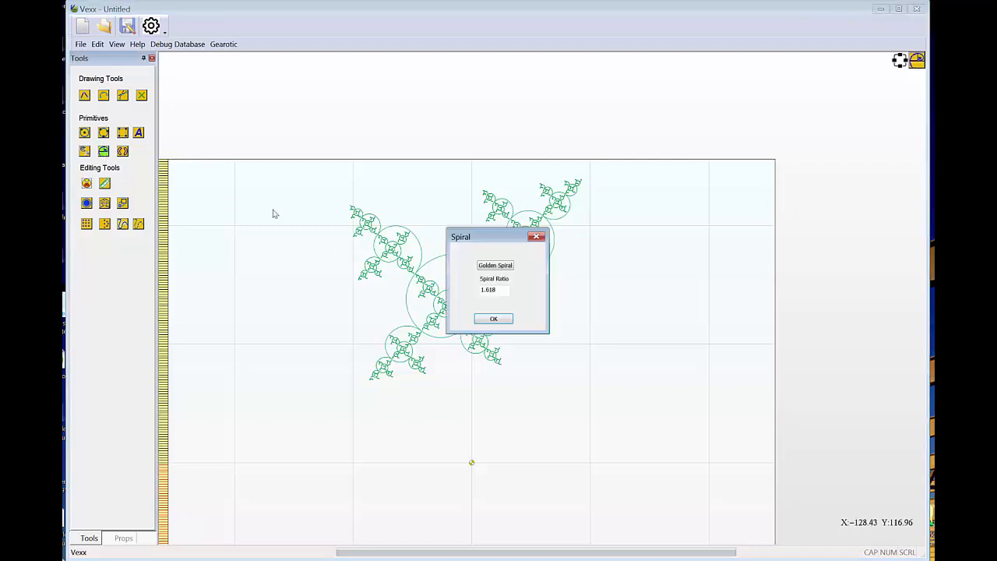
pyautogui.click(503, 265)
pyautogui.click(493, 319)
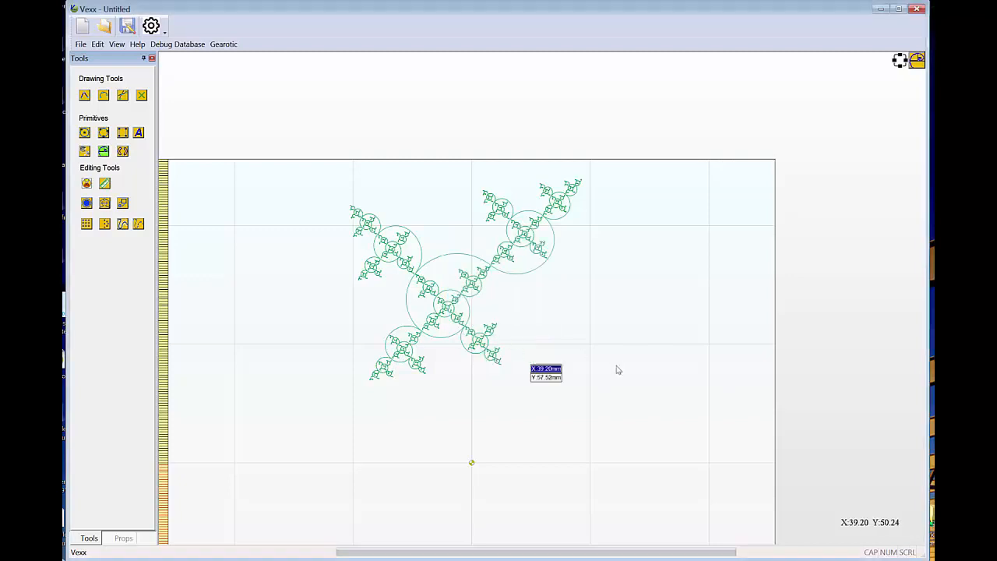
pyautogui.moveTo(608, 362); pyautogui.dragTo(756, 304)
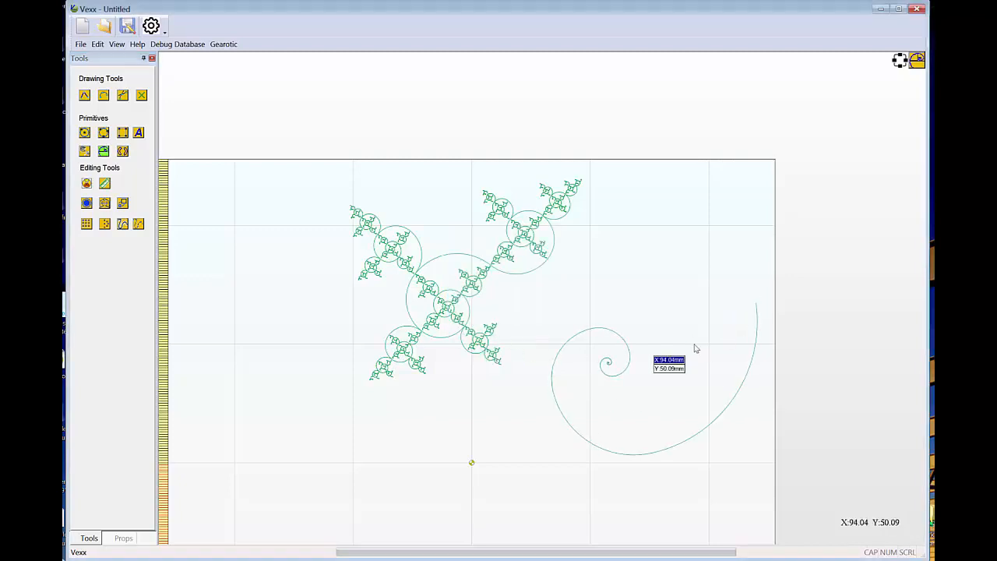
pyautogui.rightClick(661, 279)
pyautogui.click(648, 296)
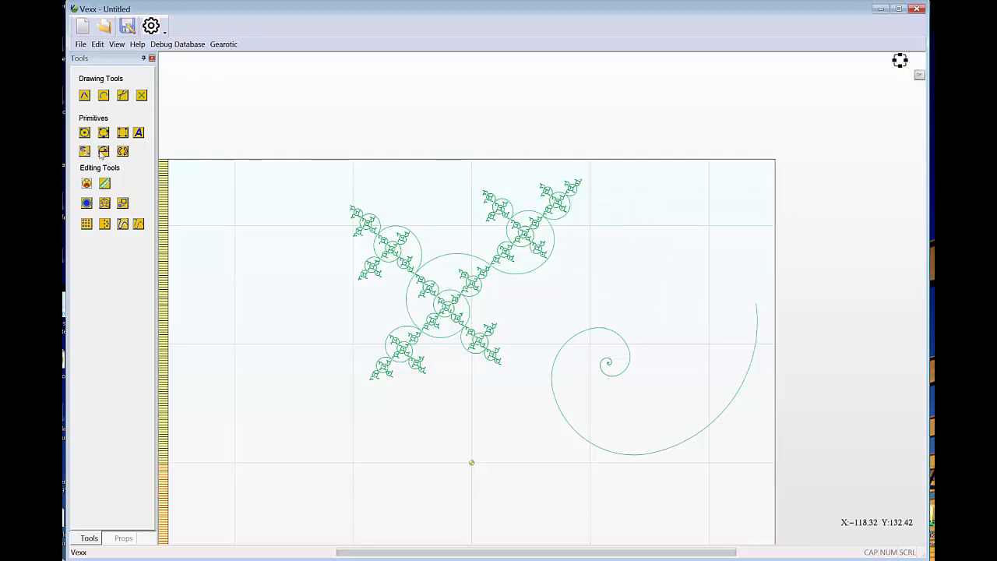
# Draw a spiral with ratio 2 just above the golden one, ending at about X 132, Y 141 mm; open the Slot Wizard and cancel it.
pyautogui.click(104, 152)
pyautogui.moveTo(502, 290); pyautogui.dragTo(460, 289)
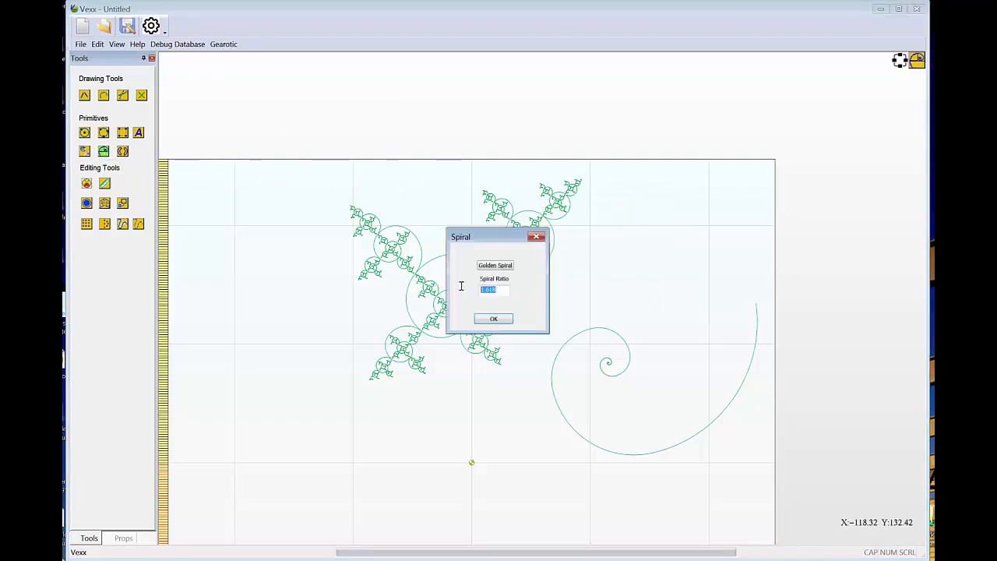
pyautogui.write('2')
pyautogui.click(494, 319)
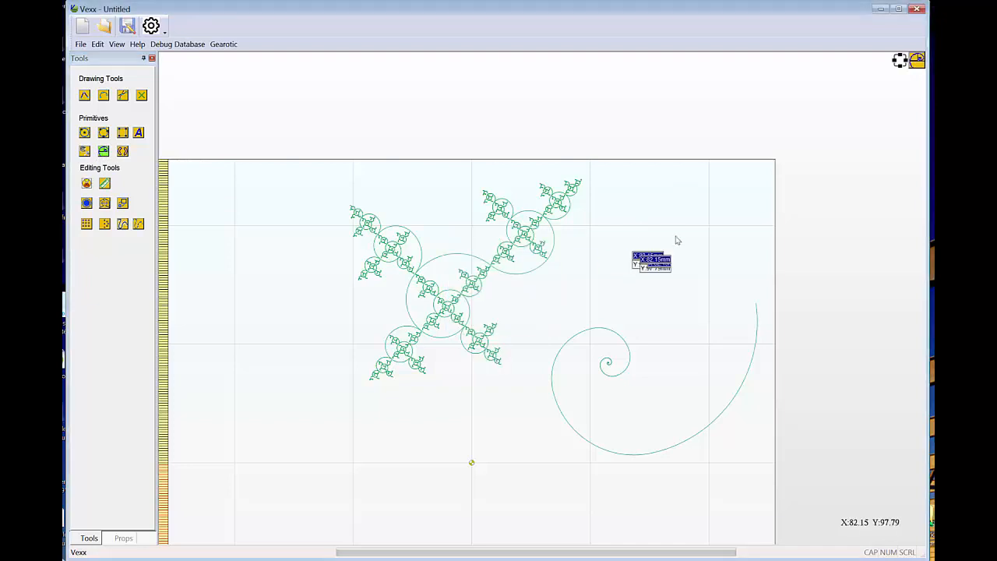
pyautogui.click(612, 270)
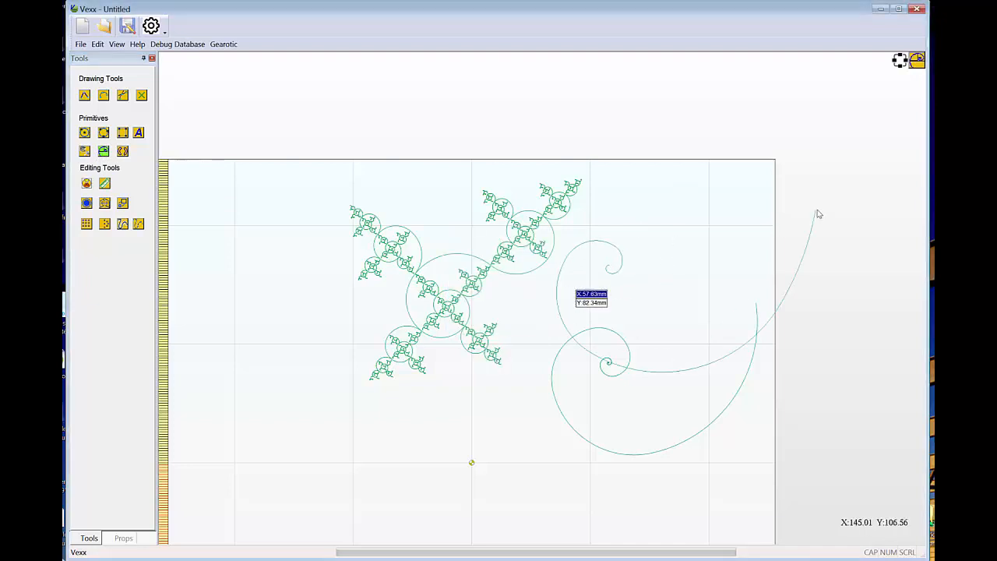
pyautogui.click(786, 123)
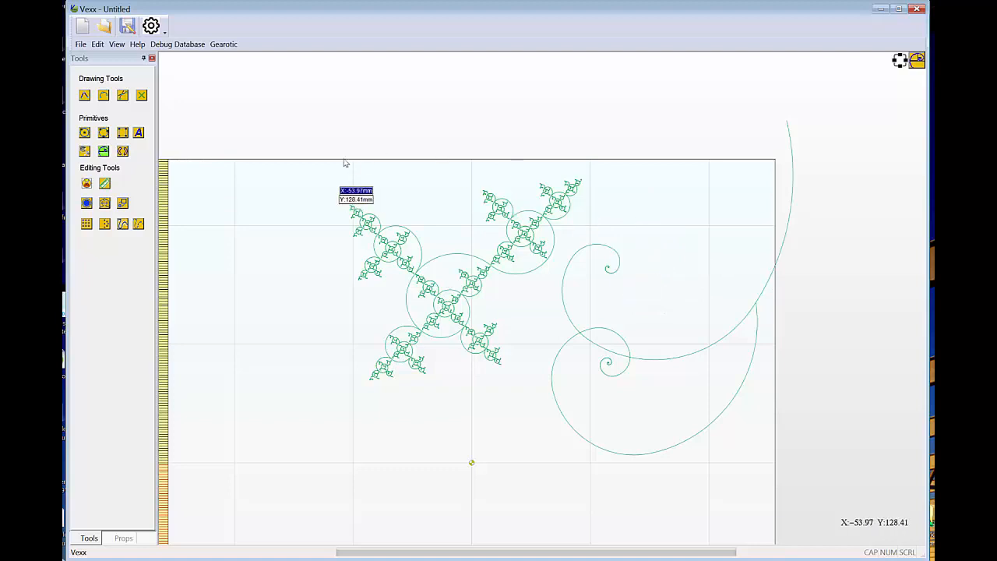
pyautogui.click(122, 150)
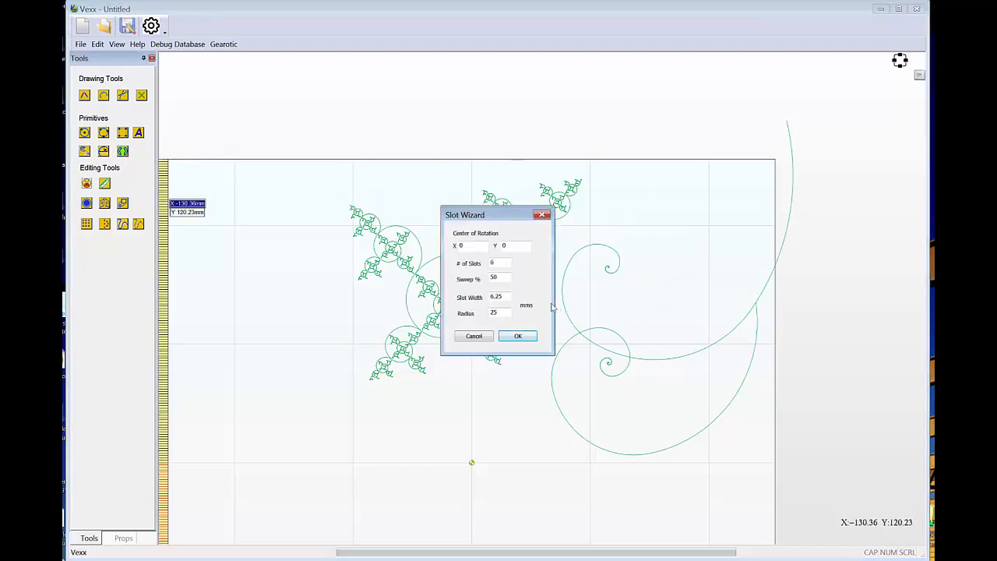
pyautogui.click(472, 338)
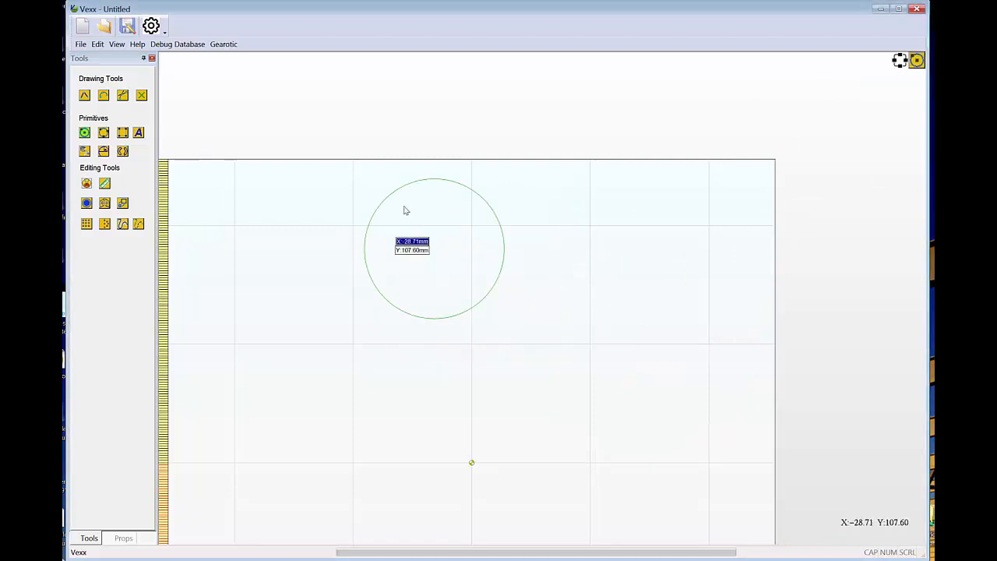
# Finish the circle in the upper middle of the work area, select it for transforming, and move it slightly down and left.
pyautogui.rightClick(515, 126)
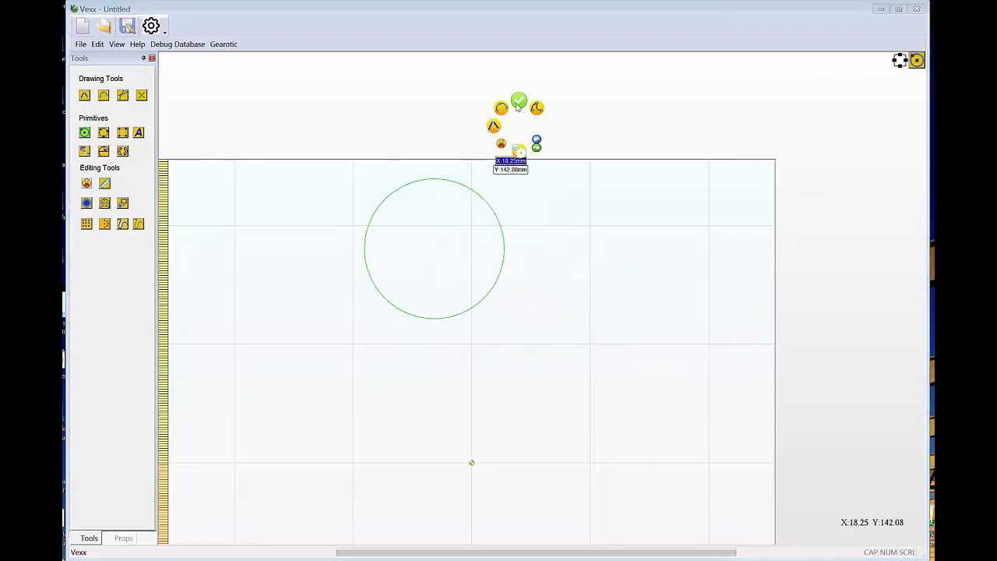
pyautogui.click(516, 100)
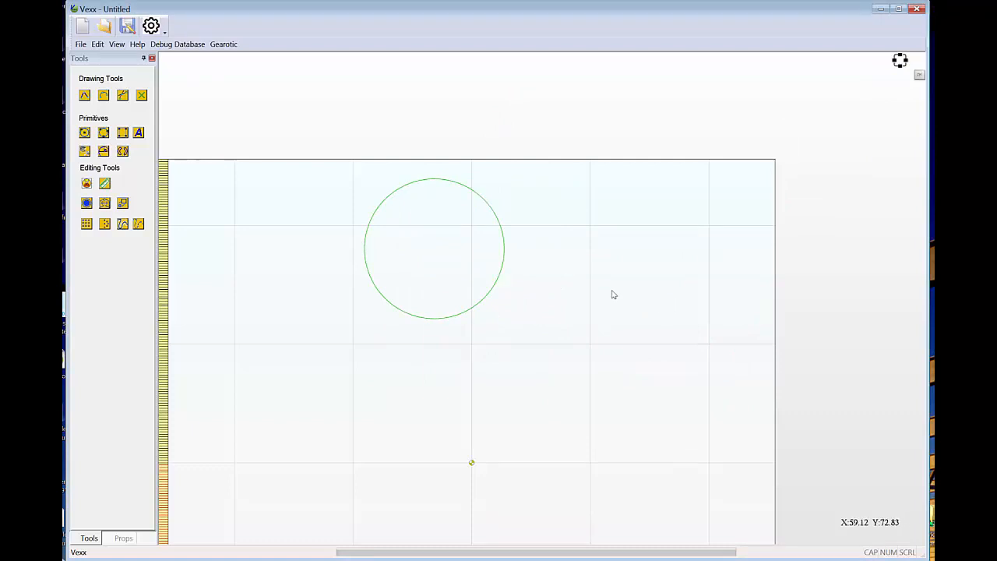
pyautogui.scroll(-3, 553, 429)
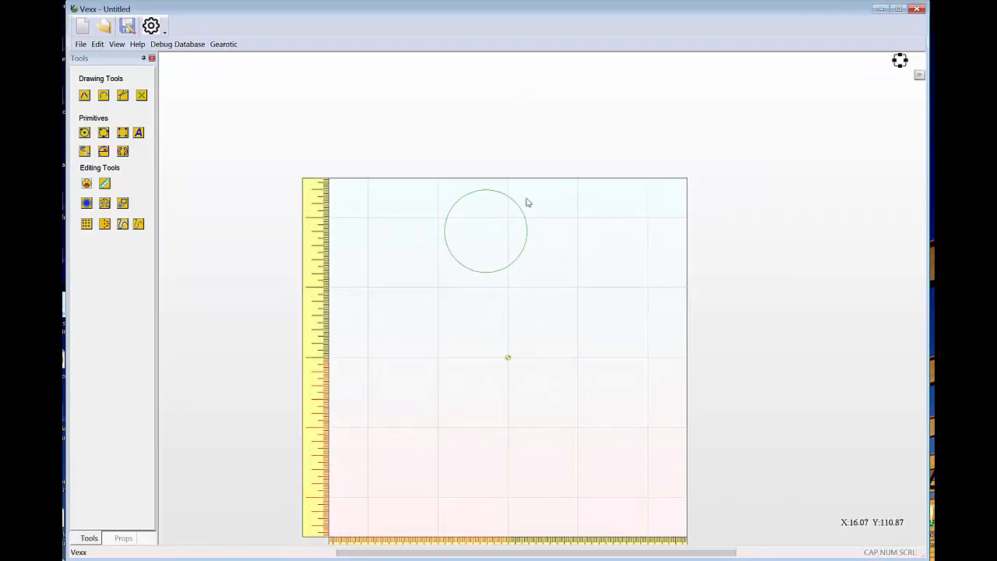
pyautogui.scroll(1, 545, 191)
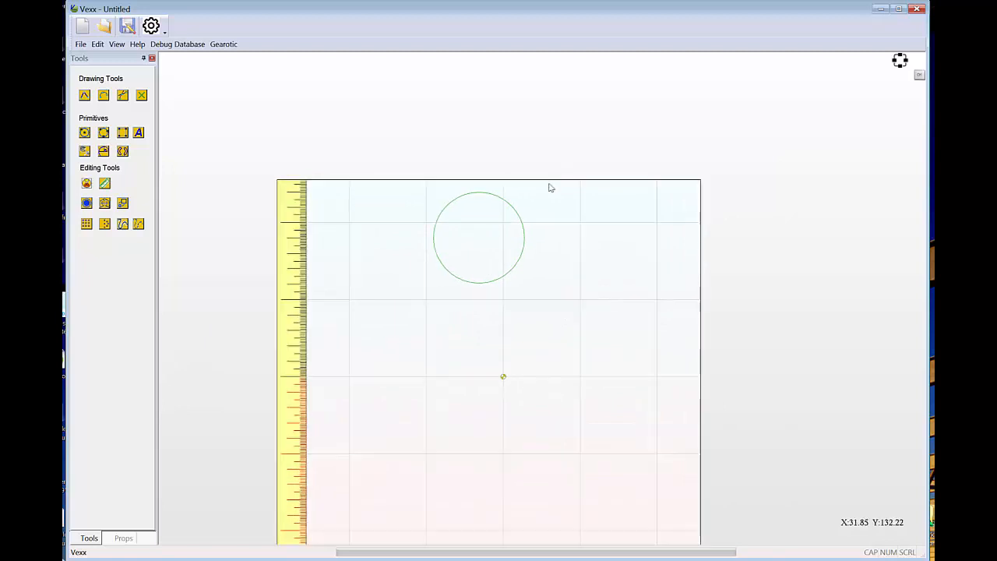
pyautogui.click(470, 198)
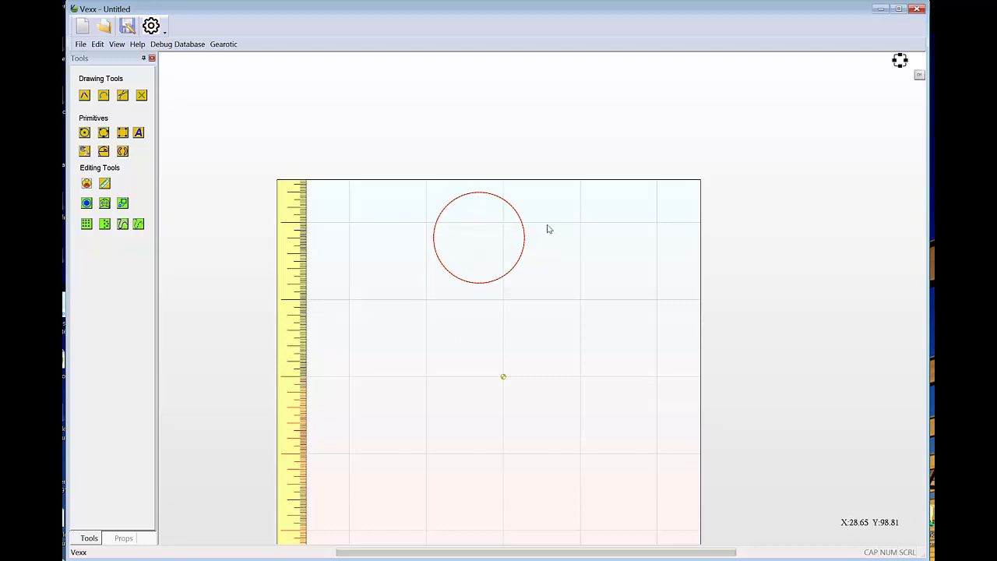
pyautogui.click(477, 195)
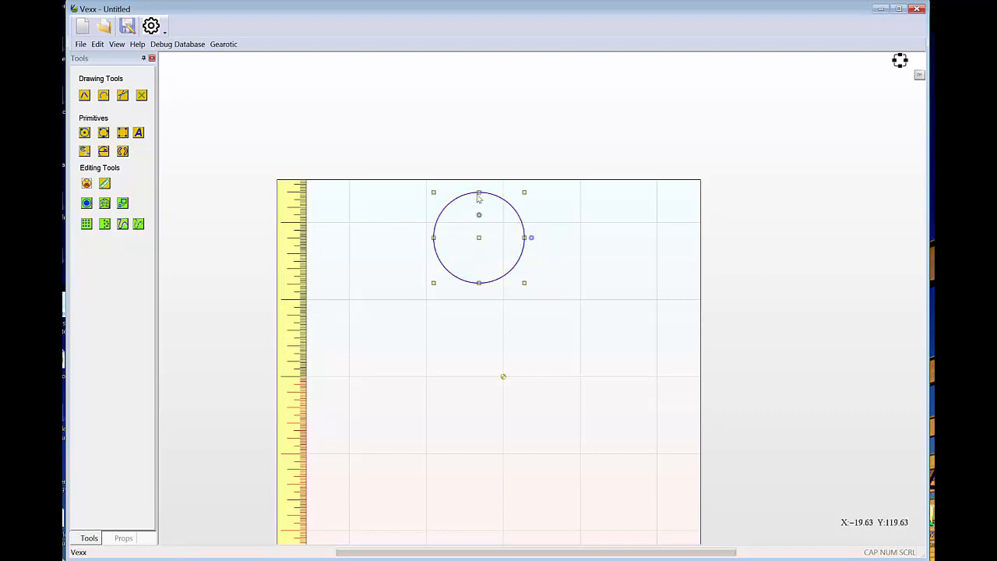
pyautogui.scroll(1, 540, 191)
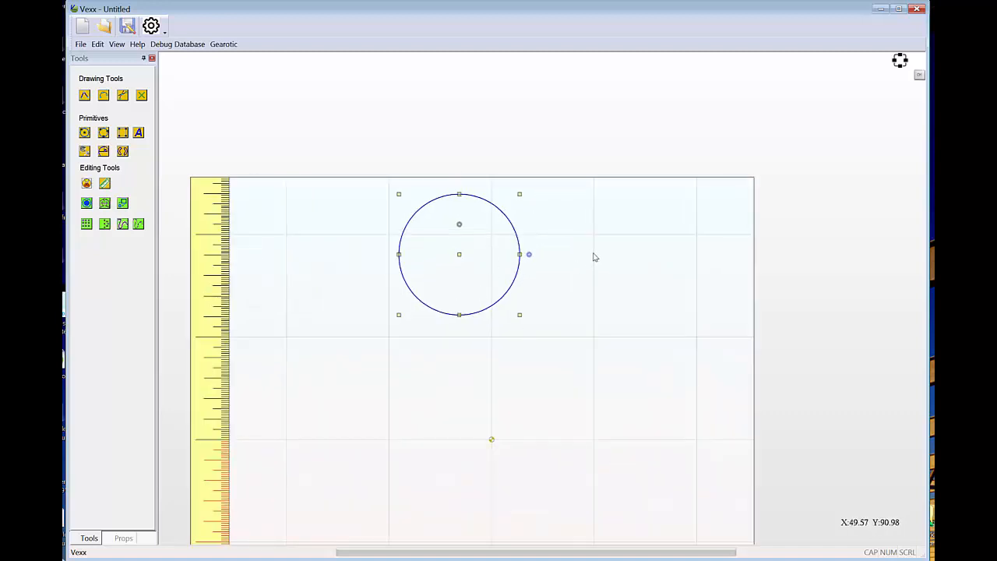
pyautogui.moveTo(460, 261); pyautogui.dragTo(434, 279)
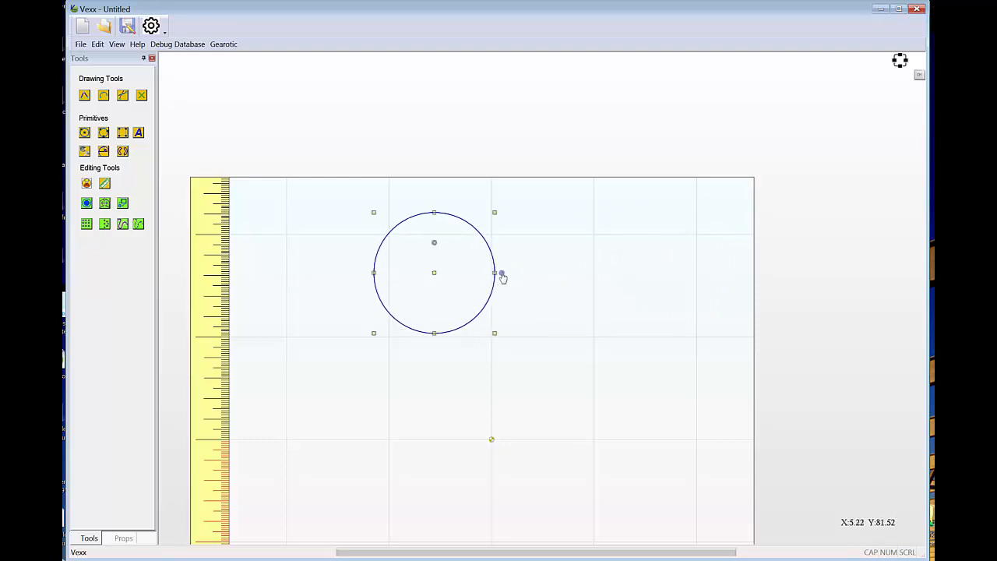
# Enlarge the circle about one and a half times from its upper-right corner, and rotate it around a pivot shifted near its left edge.
pyautogui.moveTo(502, 276); pyautogui.dragTo(543, 249)
pyautogui.moveTo(494, 211); pyautogui.dragTo(572, 161)
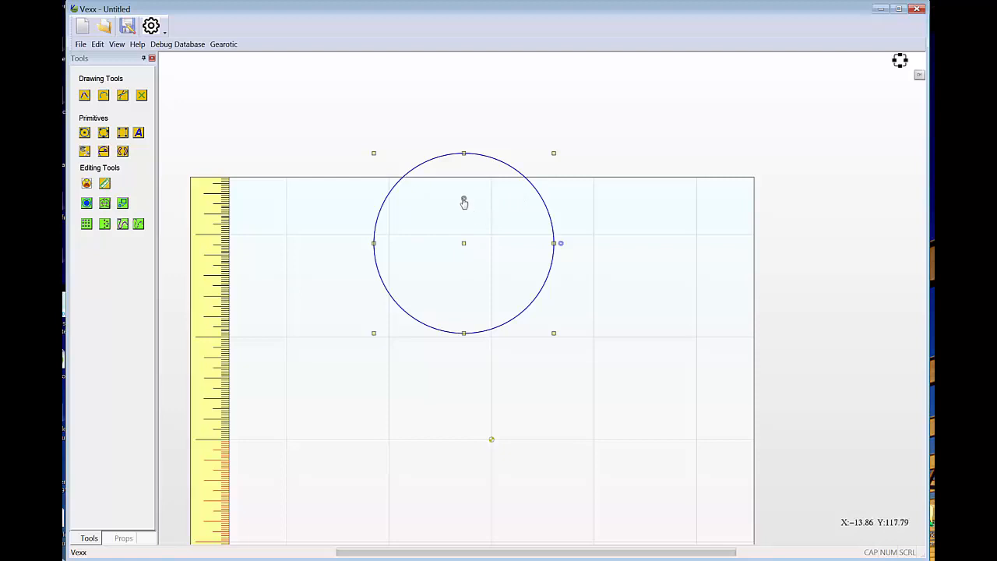
pyautogui.moveTo(463, 201); pyautogui.dragTo(401, 263)
pyautogui.moveTo(561, 243)
pyautogui.mouseDown()
pyautogui.moveTo(561, 285)
pyautogui.moveTo(561, 245)
pyautogui.mouseUp()
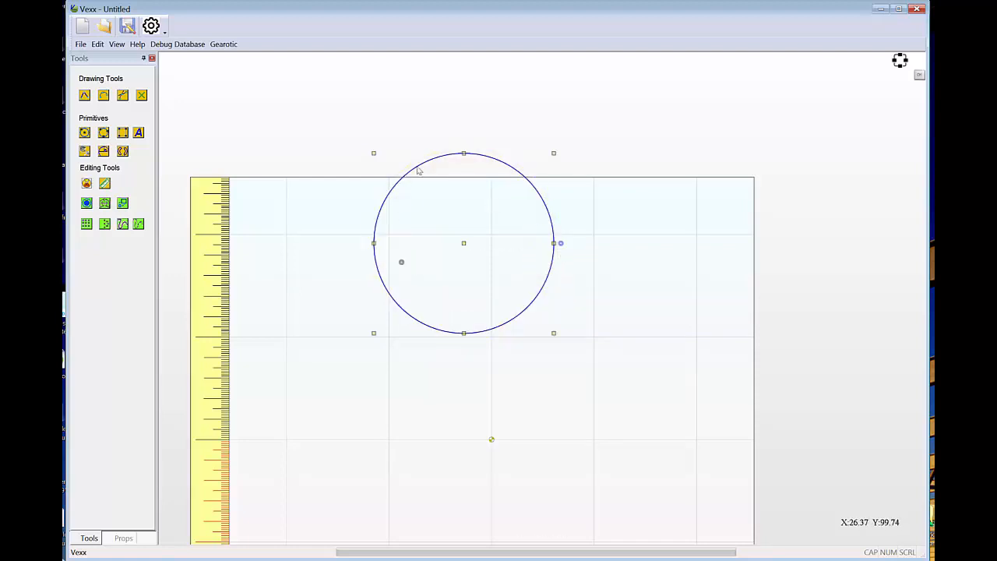
# Discard the circle drawing and create another blank millimetre project, 256 wide and 256 high, with its origin at the center.
pyautogui.click(84, 29)
pyautogui.click(510, 311)
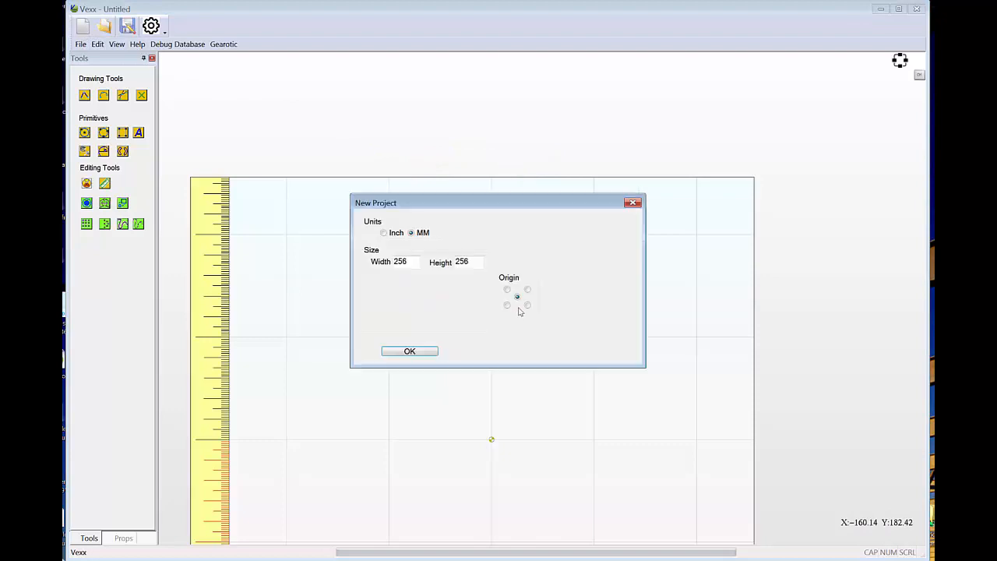
pyautogui.click(384, 352)
# Draw a nearly square box in the upper middle of the work area and pull its upper-right corner node slightly down.
pyautogui.click(122, 132)
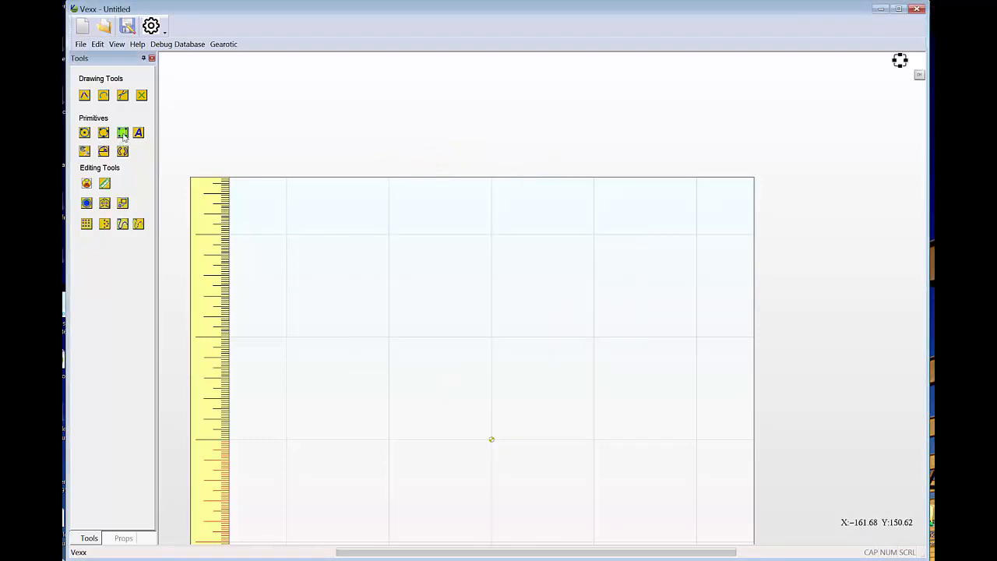
pyautogui.click(455, 212)
pyautogui.click(562, 313)
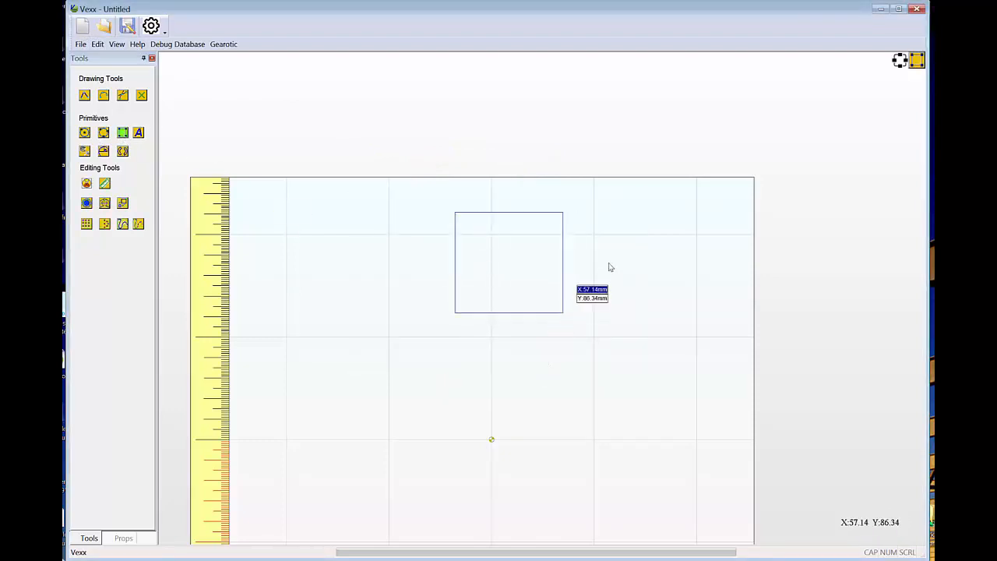
pyautogui.rightClick(609, 264)
pyautogui.click(614, 237)
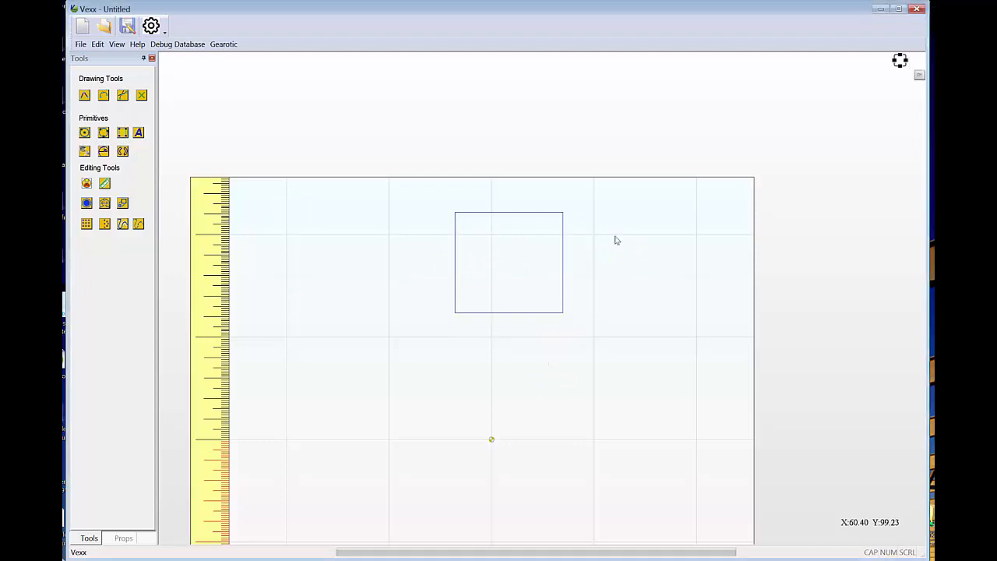
pyautogui.click(563, 249)
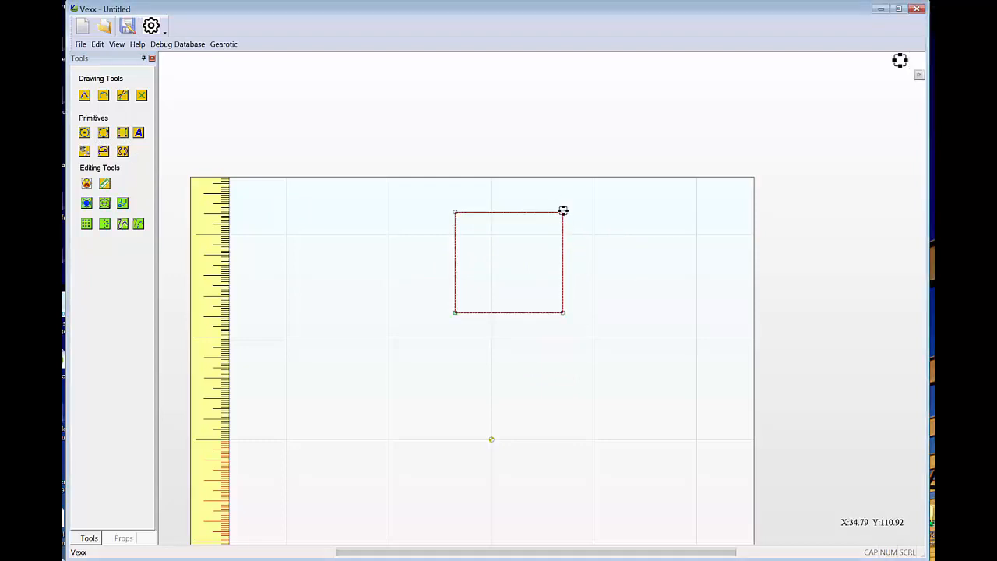
pyautogui.moveTo(563, 212); pyautogui.dragTo(563, 215)
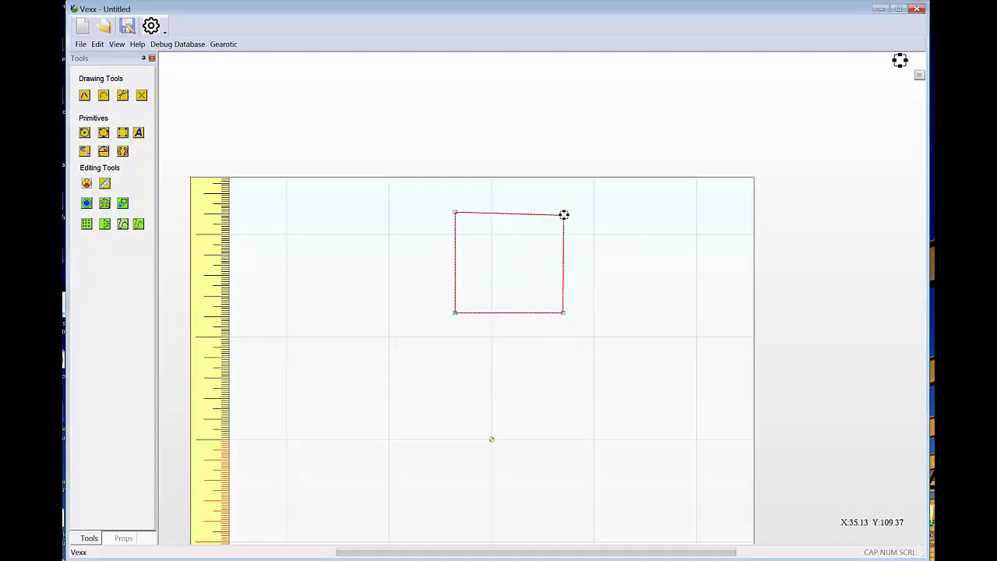
# Rotate the box slightly counterclockwise and place its rotation pivot just right of and below its center.
pyautogui.click(564, 257)
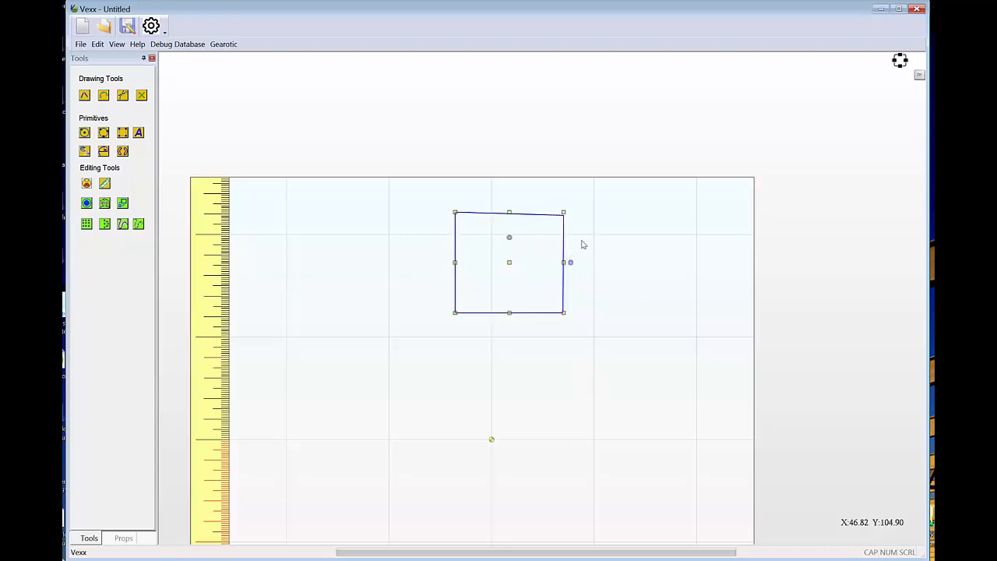
pyautogui.moveTo(572, 266); pyautogui.dragTo(609, 264)
pyautogui.moveTo(510, 242); pyautogui.dragTo(611, 234)
pyautogui.moveTo(533, 287)
pyautogui.mouseDown()
pyautogui.moveTo(507, 271)
pyautogui.moveTo(514, 290)
pyautogui.moveTo(527, 274)
pyautogui.mouseUp()
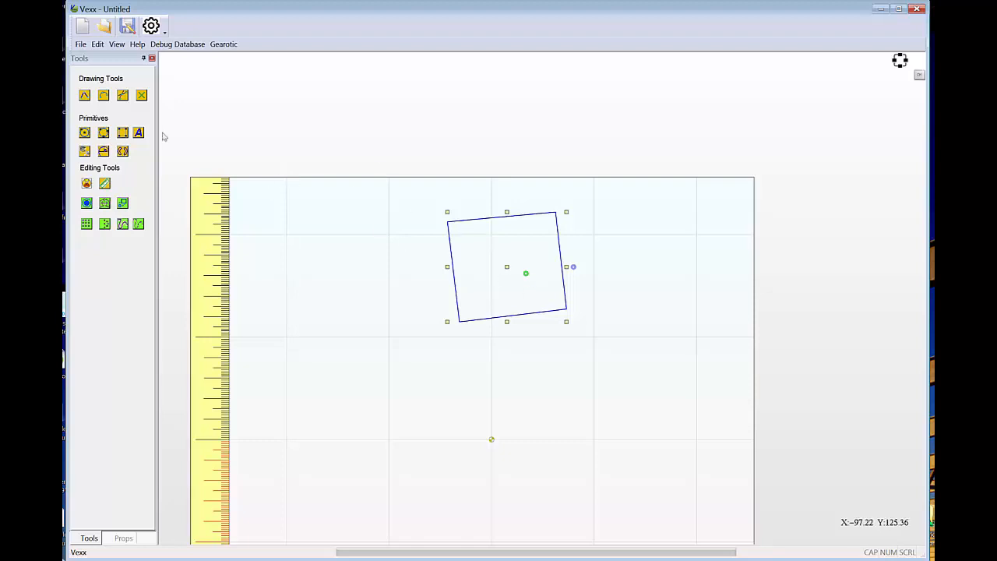
# Create 6 slots around the box's pivot with 50% sweep, 6.25 mm width and 25 mm radius, and delete the slots and the box.
pyautogui.click(122, 150)
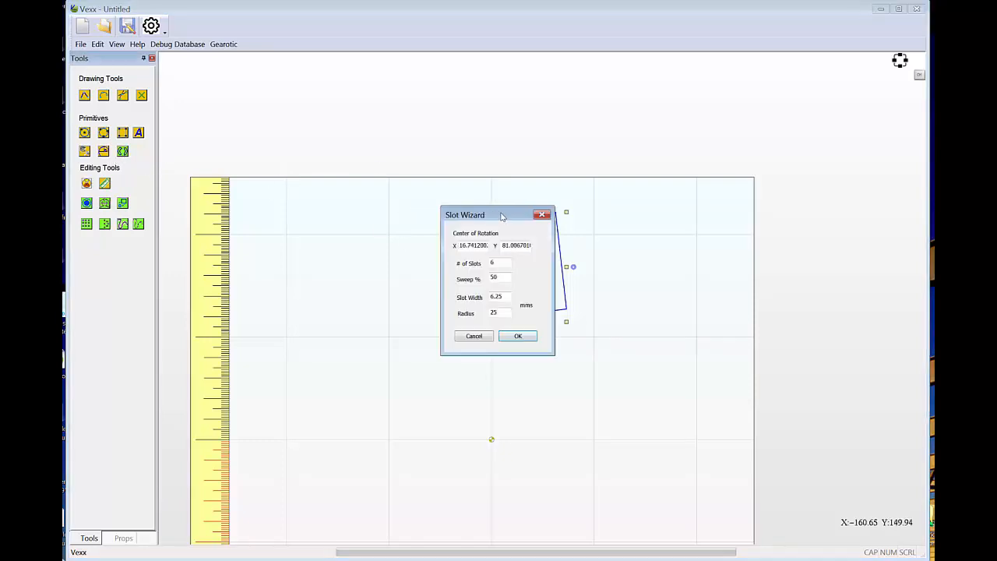
pyautogui.moveTo(502, 213); pyautogui.dragTo(673, 198)
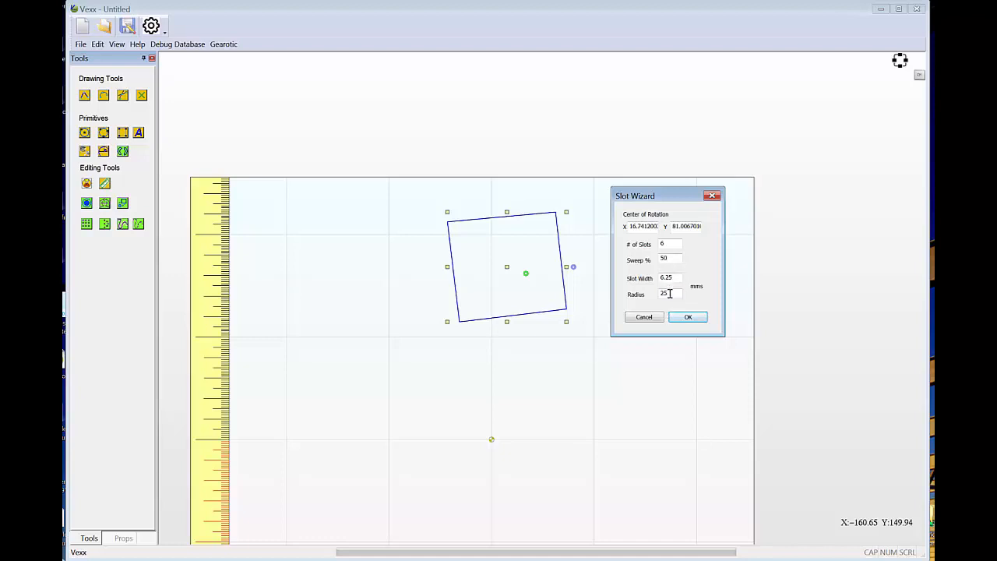
pyautogui.click(685, 317)
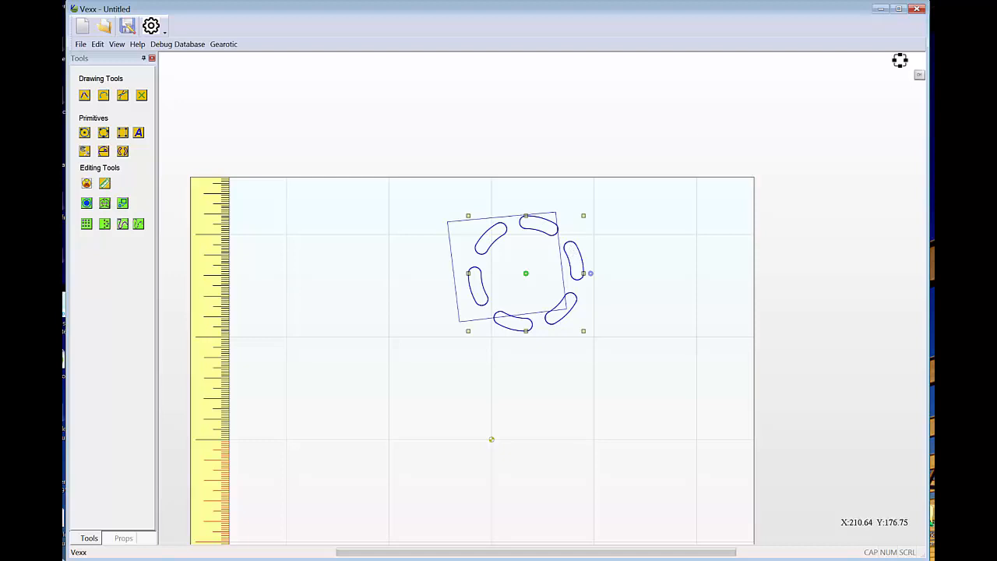
pyautogui.press('Delete')
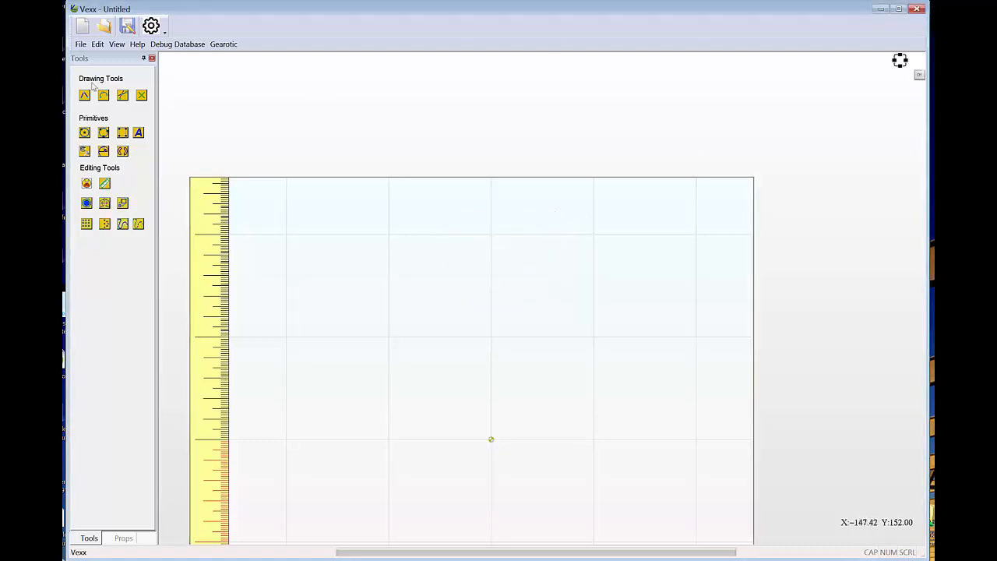
# Measure two diagonal distances across the empty upper part of the work area.
pyautogui.click(105, 184)
pyautogui.click(342, 341)
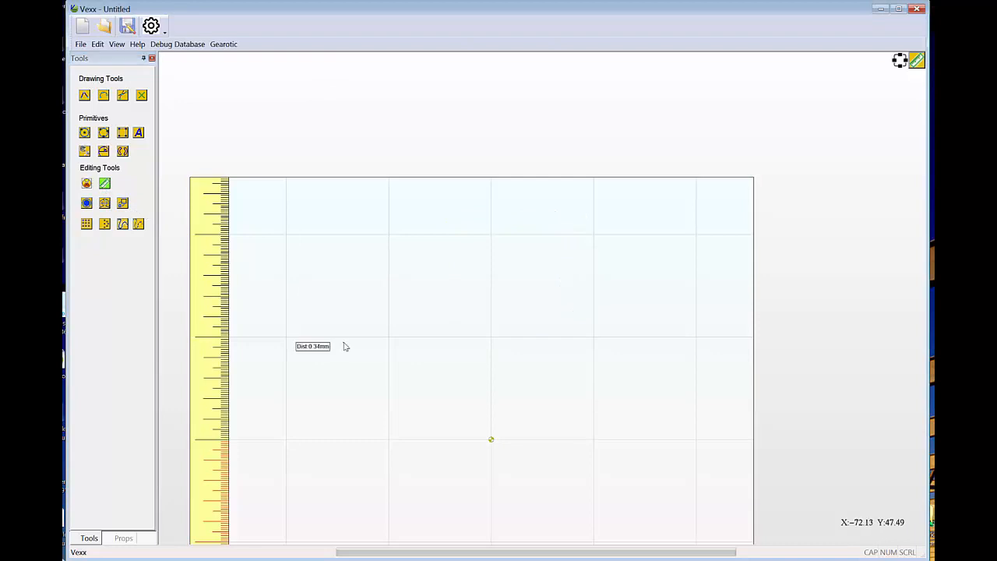
pyautogui.click(537, 274)
pyautogui.click(504, 218)
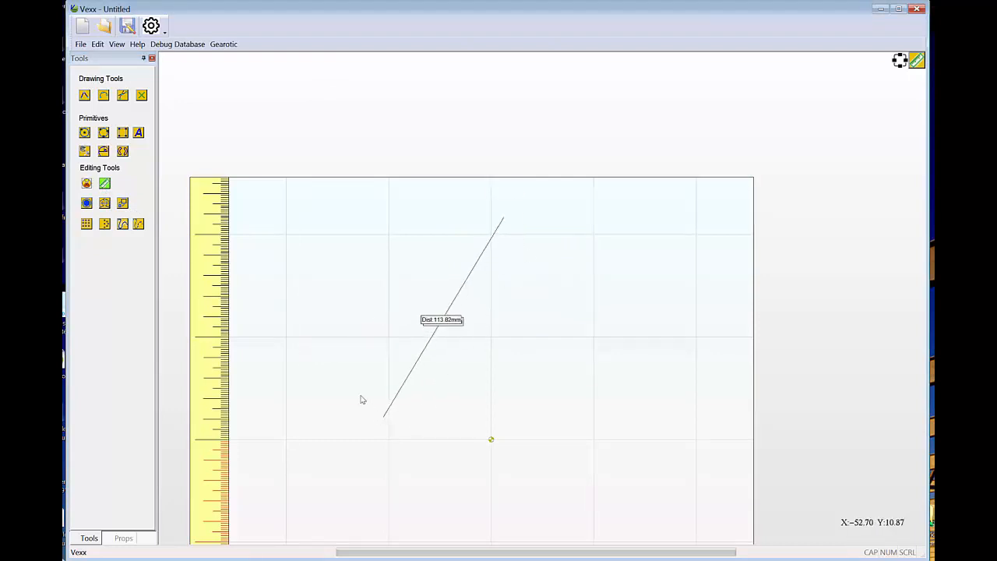
pyautogui.click(359, 355)
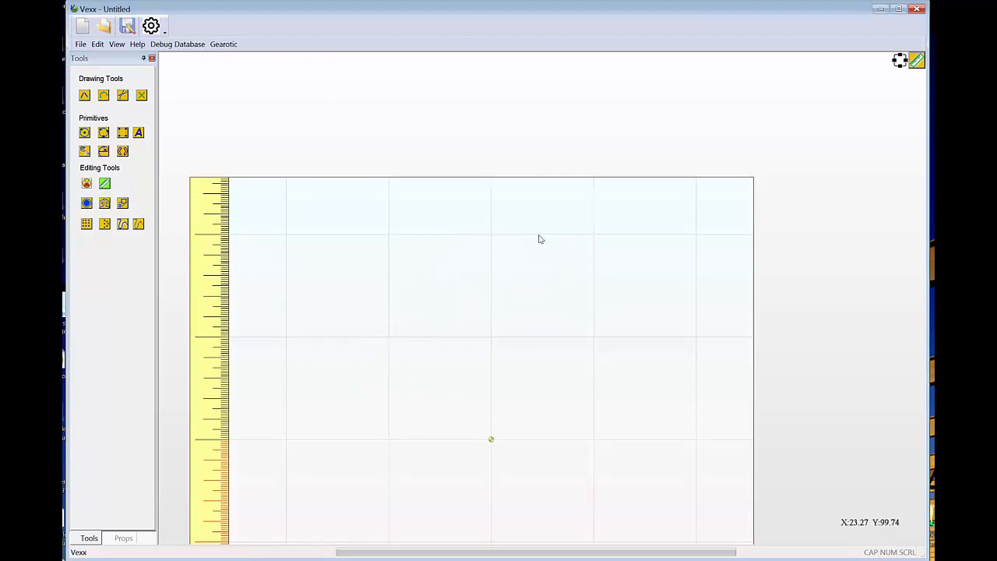
# Draw a golden spiral above the origin, ending at about X 33, Y 62 mm, exit the spiral tool, and select the spiral.
pyautogui.click(104, 152)
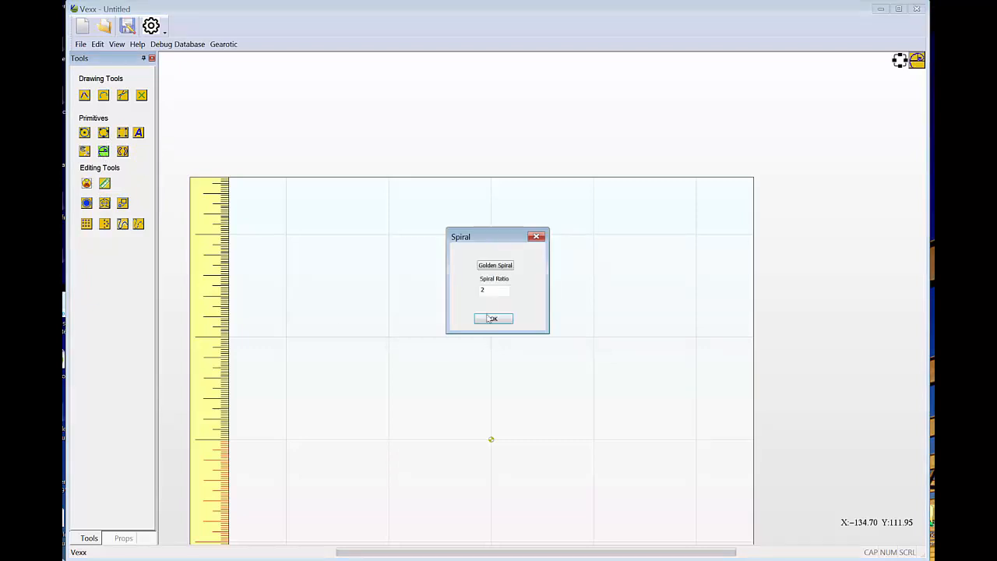
pyautogui.click(503, 266)
pyautogui.click(503, 322)
pyautogui.click(417, 332)
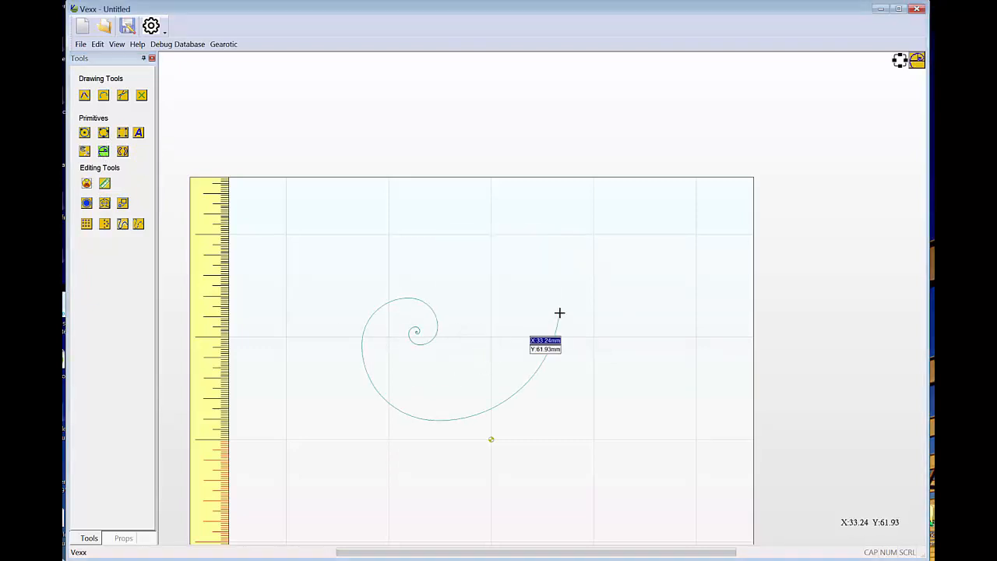
pyautogui.click(559, 313)
pyautogui.press('Escape')
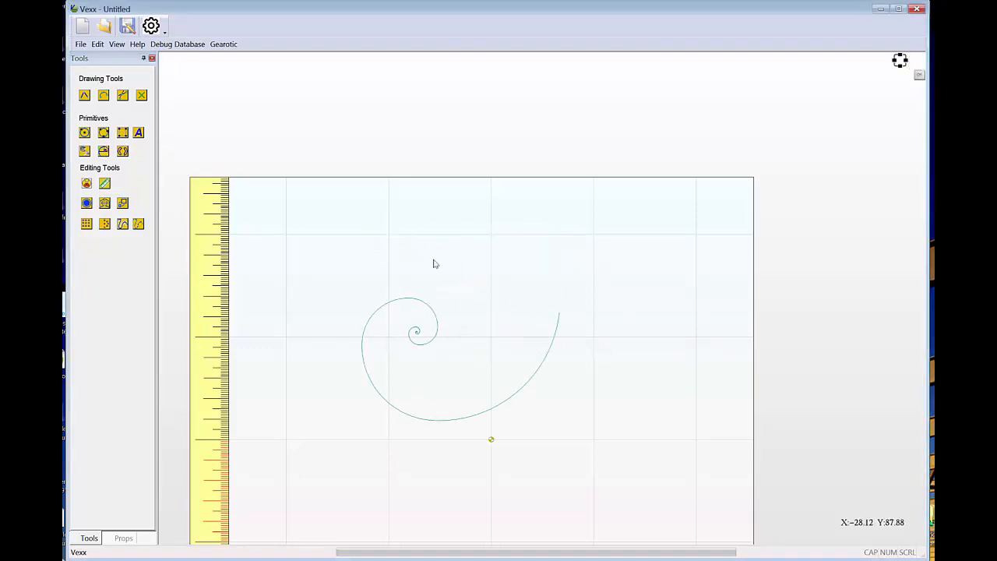
pyautogui.click(393, 303)
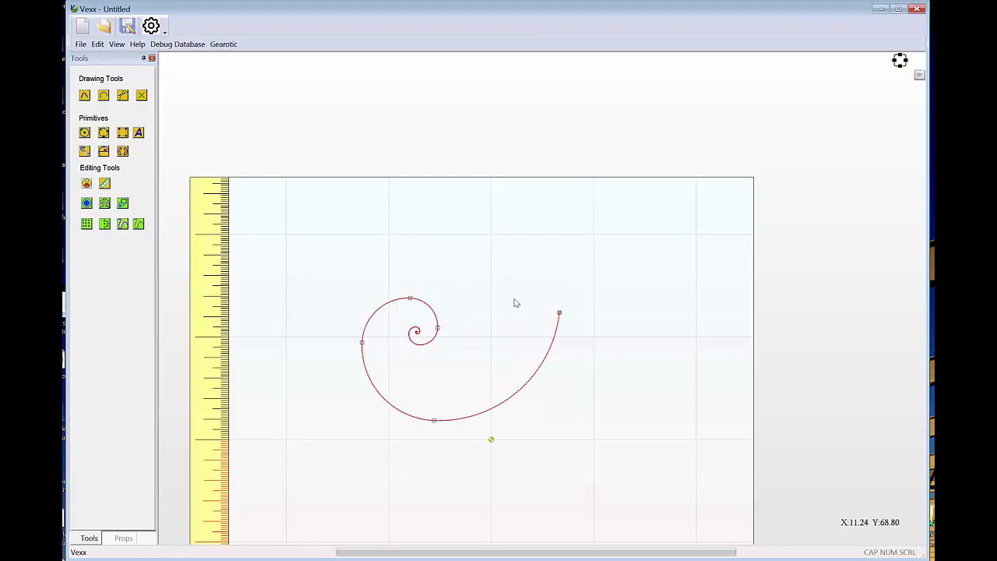
# Offset the spiral outside by 3 mm with round corners, treating the open vector as closed.
pyautogui.click(86, 204)
pyautogui.moveTo(522, 232); pyautogui.dragTo(598, 145)
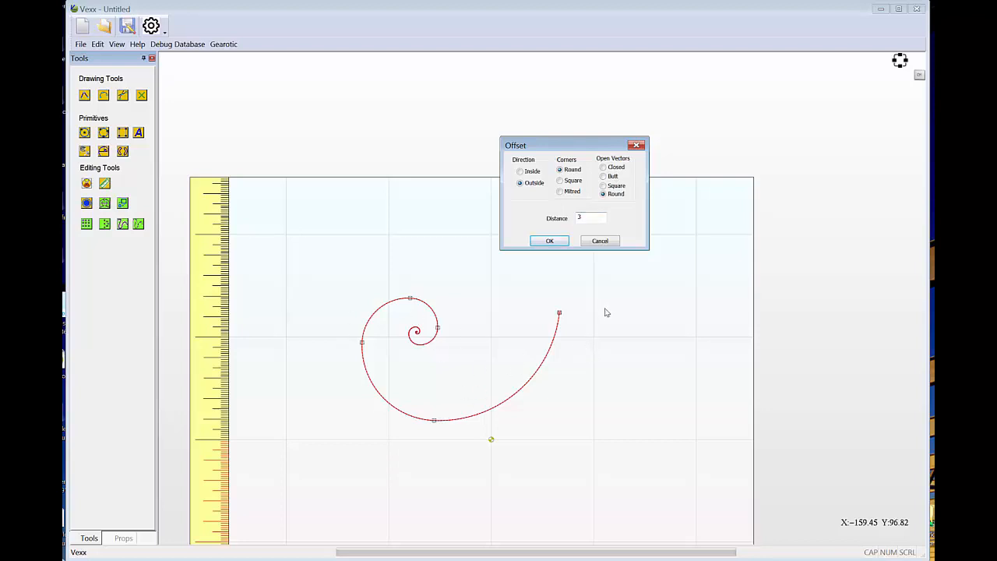
pyautogui.click(603, 167)
pyautogui.click(549, 243)
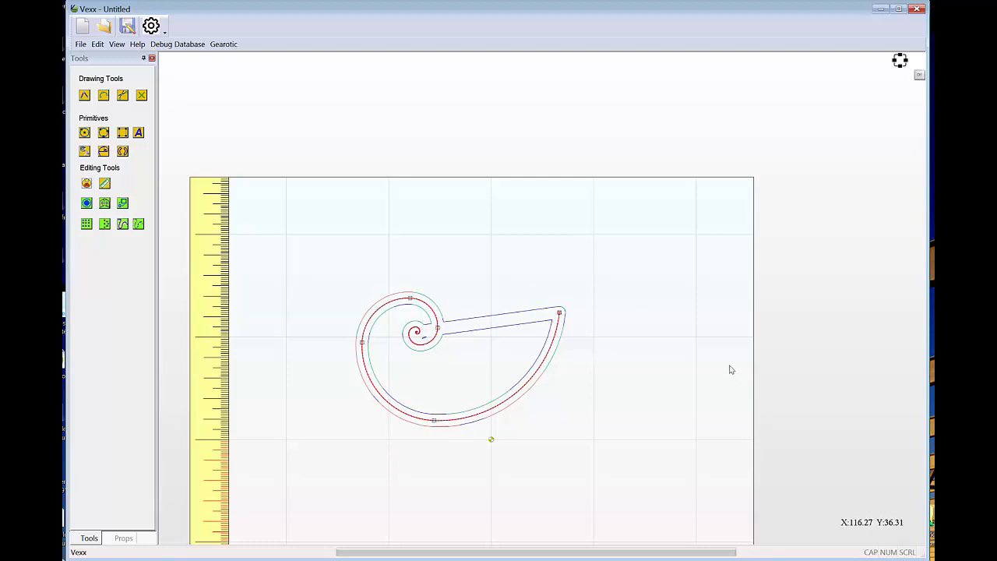
# Inspect the closed-vector offset around the spiral's center and undo it.
pyautogui.rightClick(623, 259)
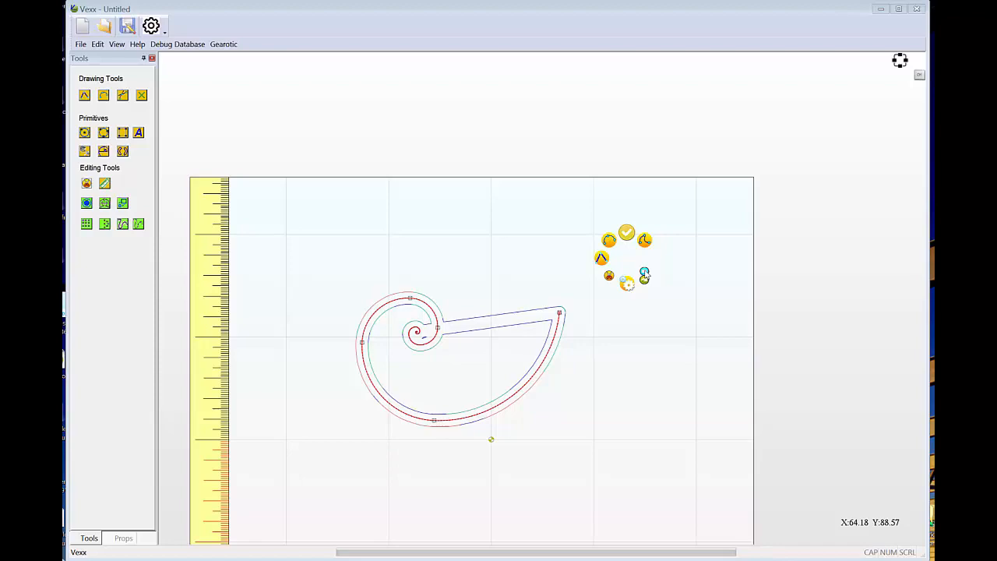
pyautogui.scroll(7, 420, 360)
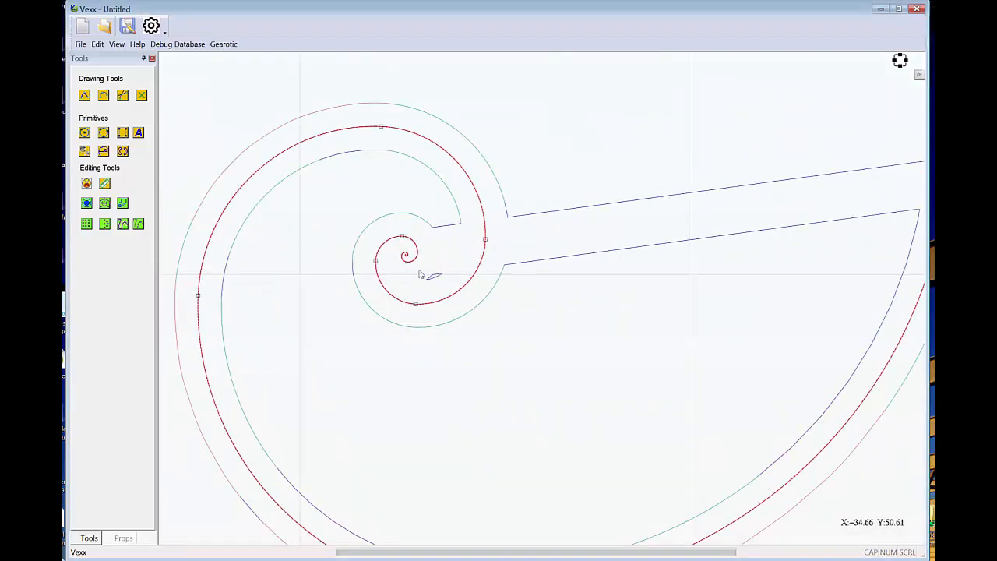
pyautogui.scroll(8, 418, 274)
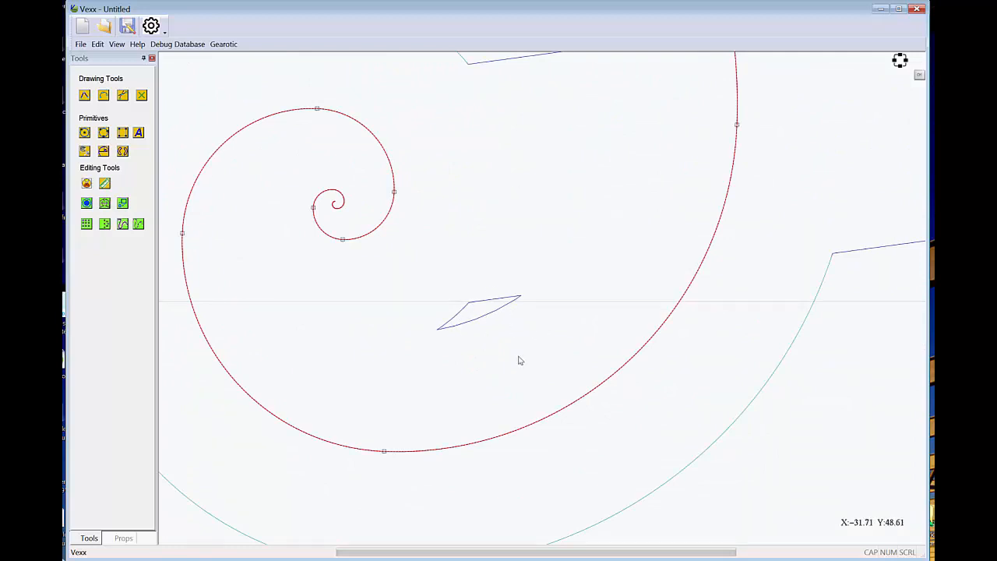
pyautogui.scroll(-5, 518, 363)
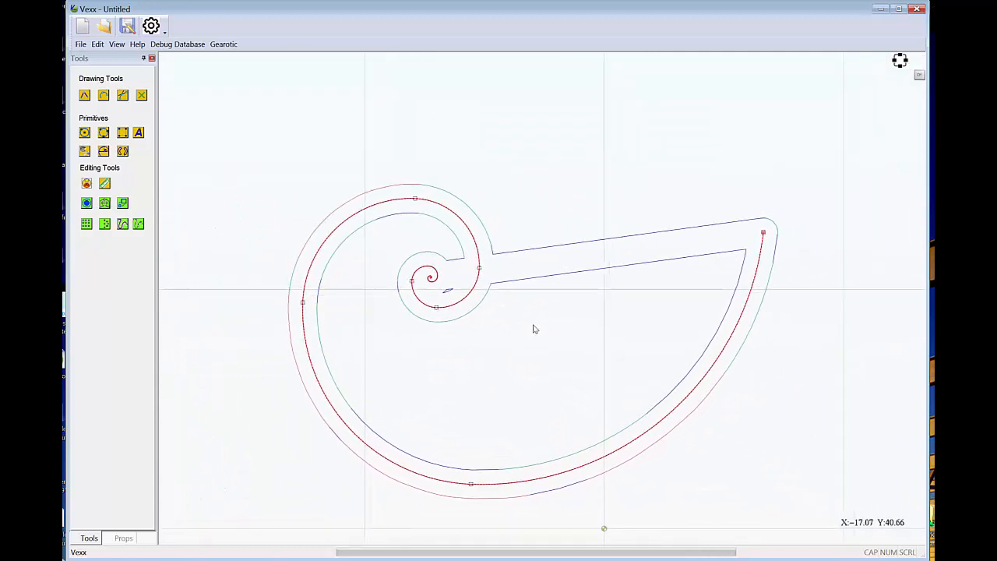
pyautogui.rightClick(570, 304)
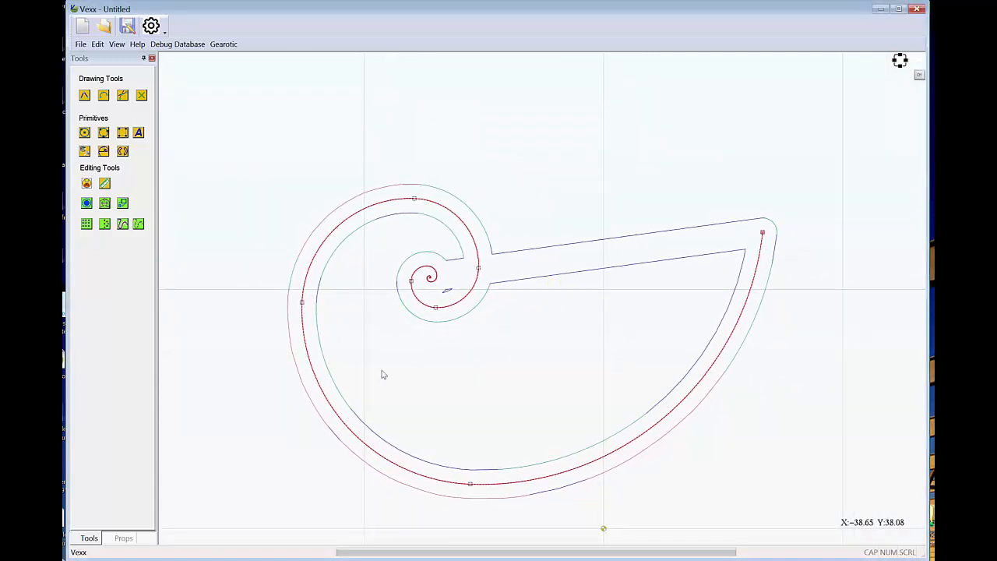
pyautogui.rightClick(558, 312)
pyautogui.click(579, 323)
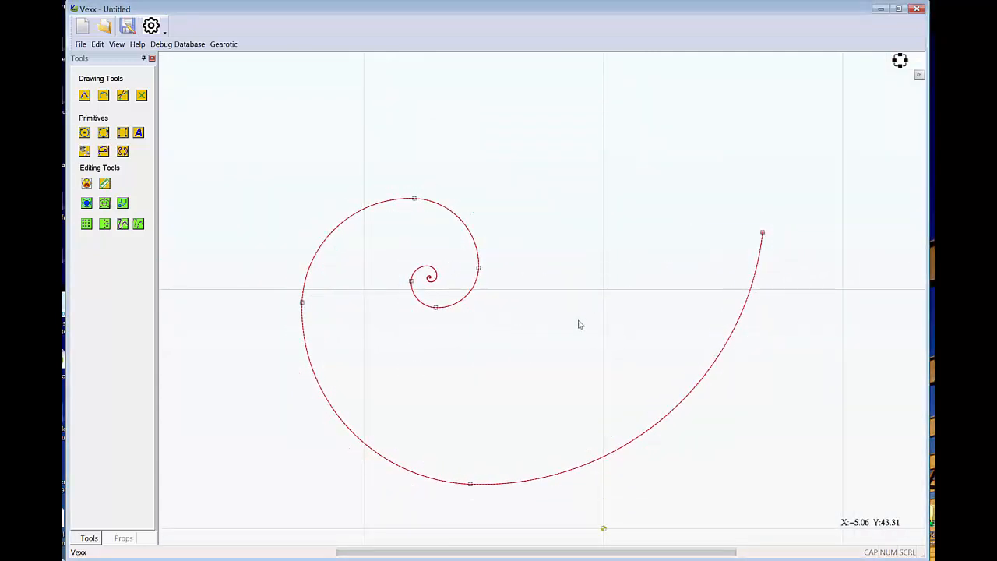
# Offset the spiral outside by 3 mm with round corners and the Round open-vector option, and delete the original spiral.
pyautogui.click(87, 203)
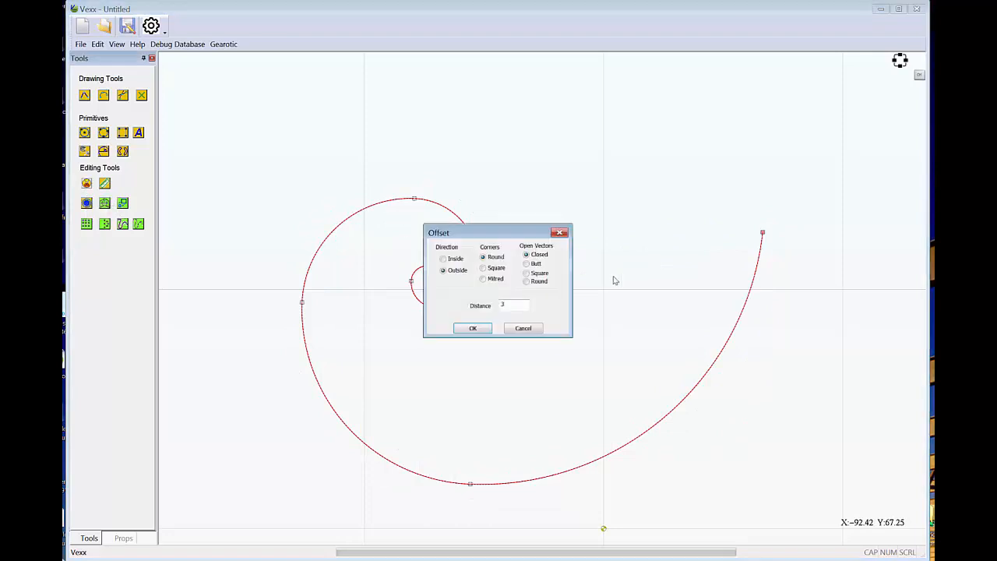
pyautogui.click(525, 280)
pyautogui.click(474, 328)
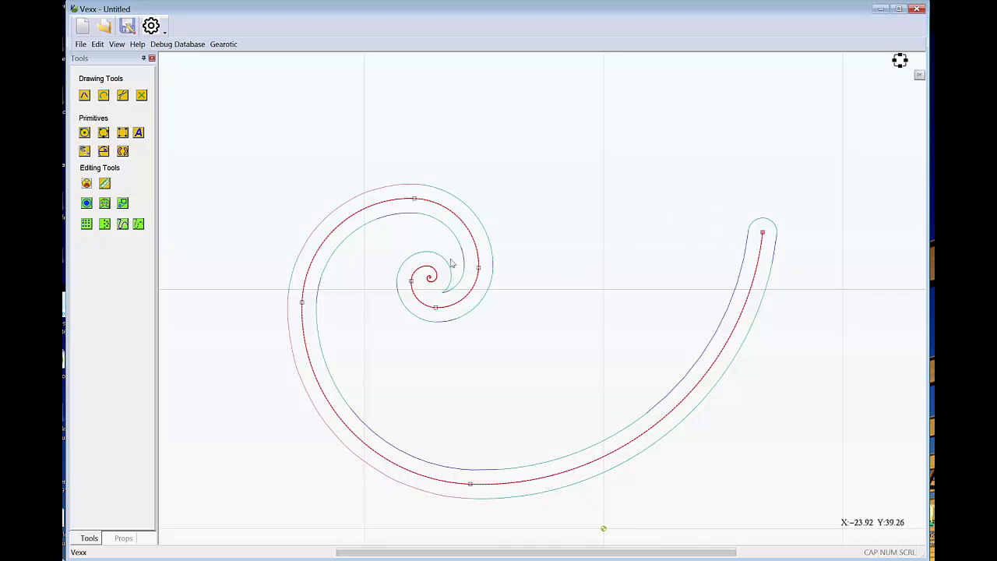
pyautogui.moveTo(533, 314); pyautogui.dragTo(557, 289)
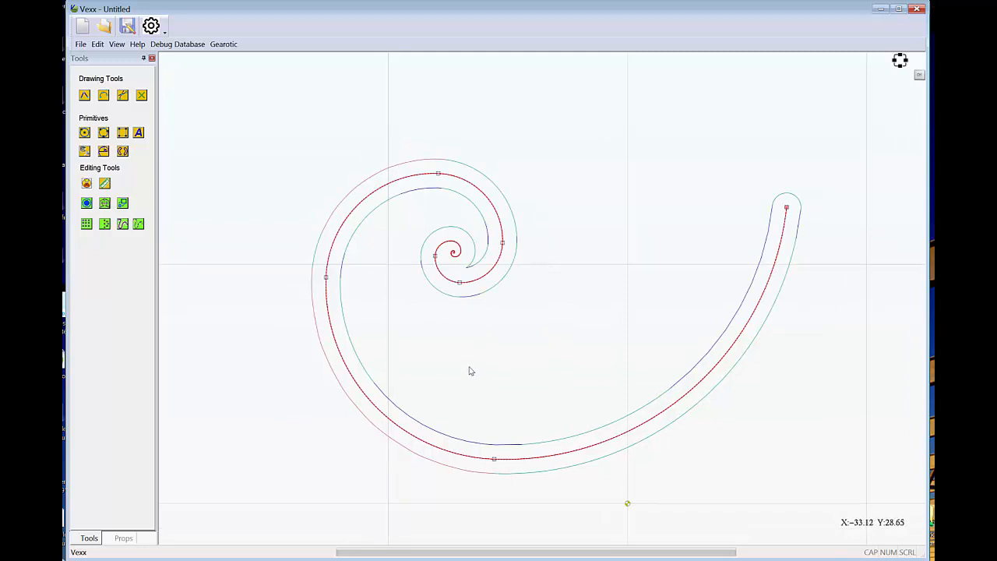
pyautogui.press('Delete')
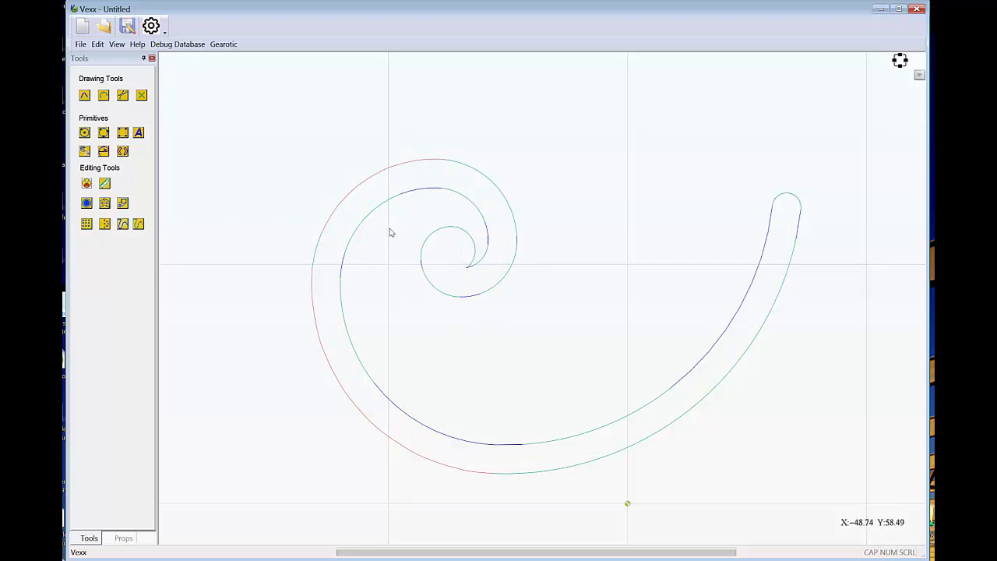
# Select the offset outline and adjust the curve handles of a node on its lower outer curve.
pyautogui.scroll(1, 381, 245)
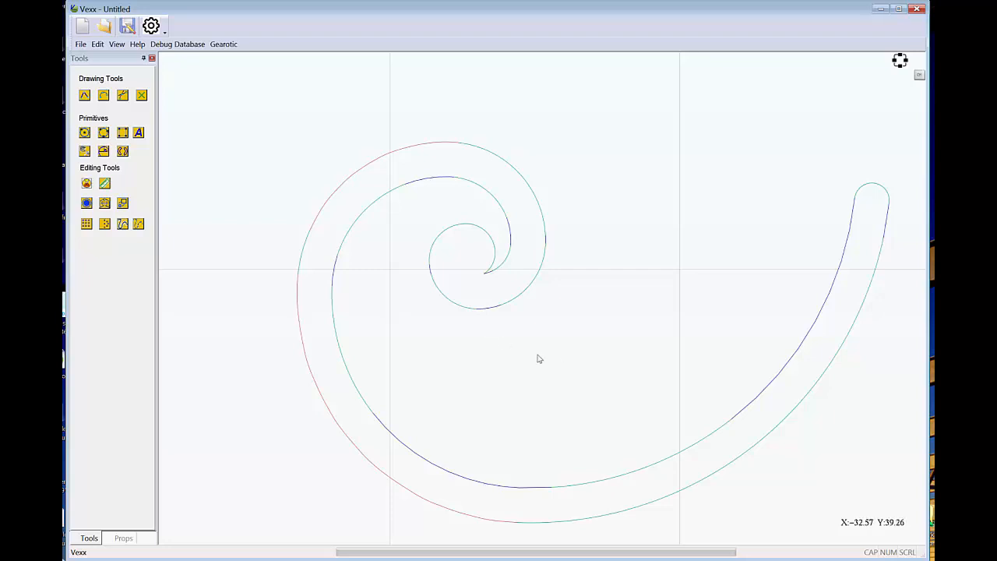
pyautogui.moveTo(553, 357)
pyautogui.mouseDown()
pyautogui.moveTo(549, 344)
pyautogui.moveTo(493, 342)
pyautogui.mouseUp()
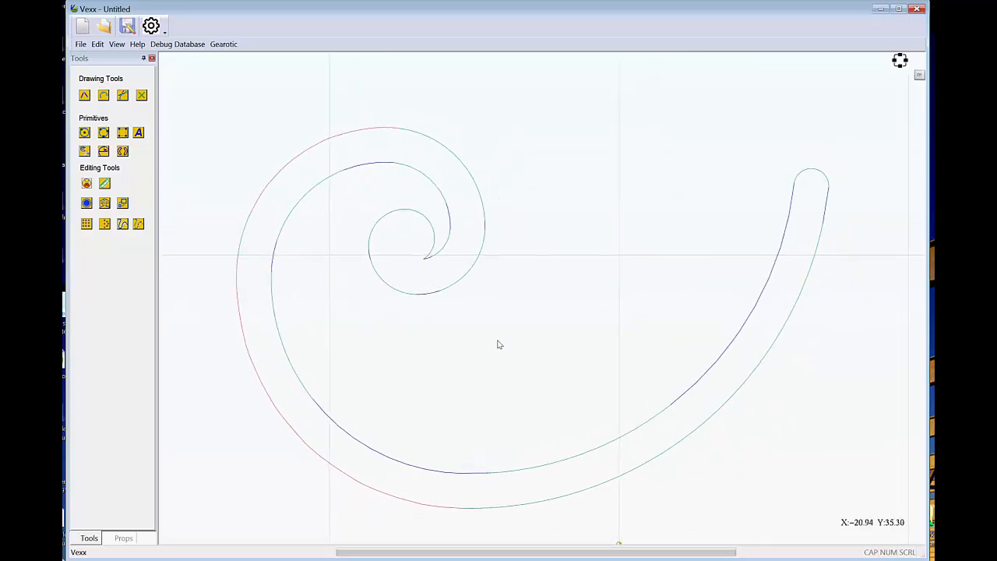
pyautogui.scroll(-1, 499, 345)
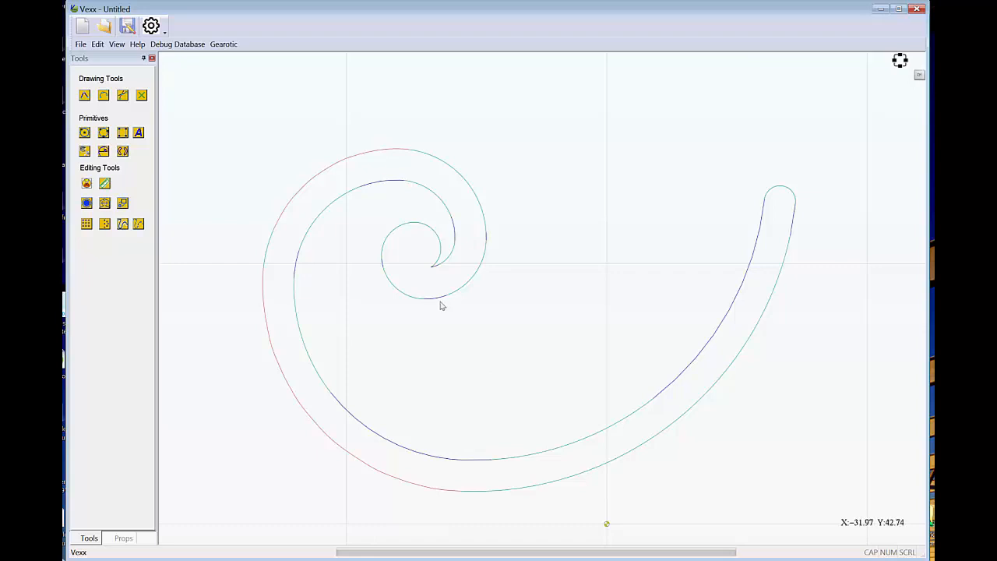
pyautogui.click(355, 461)
pyautogui.scroll(10, 316, 474)
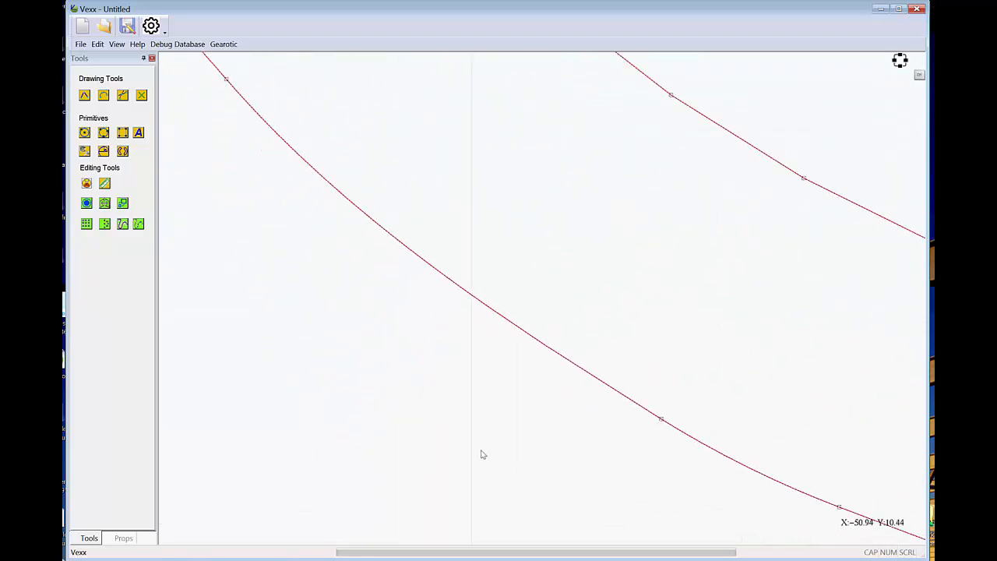
pyautogui.scroll(-6, 513, 443)
pyautogui.scroll(4, 580, 445)
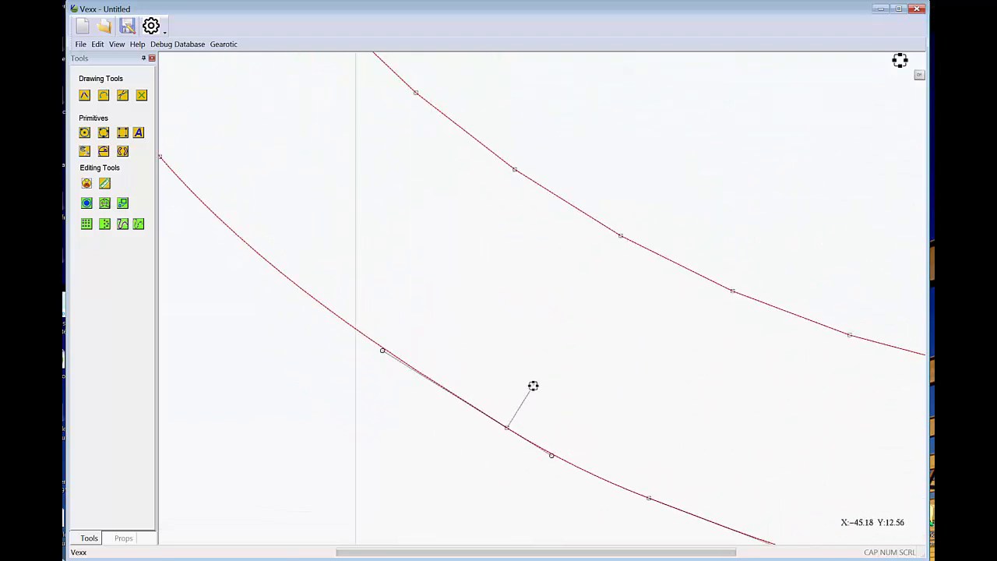
pyautogui.moveTo(534, 387); pyautogui.dragTo(543, 360)
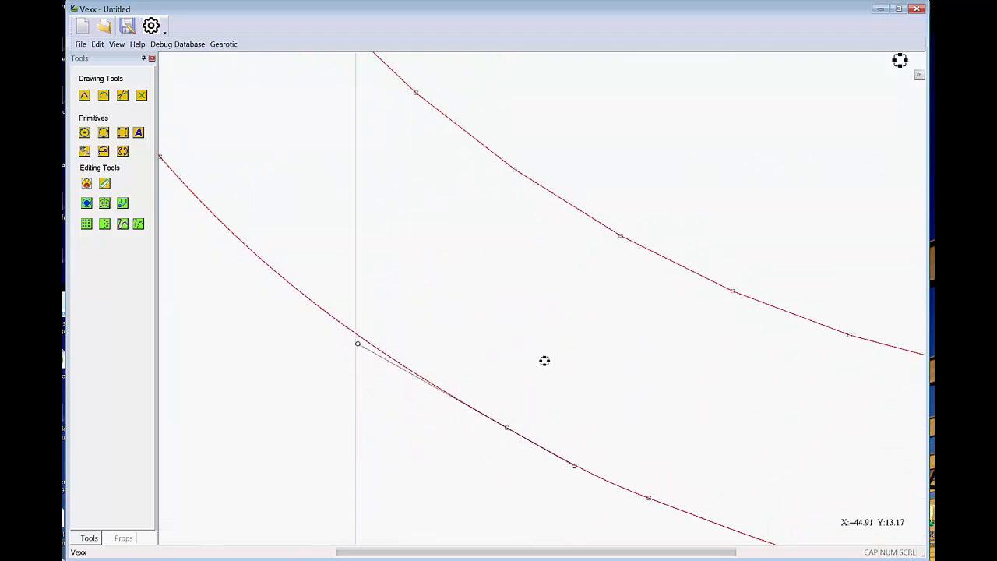
# Move the node at the bottom of the outline's inner loop slightly and deselect the outline.
pyautogui.scroll(3, 605, 411)
pyautogui.scroll(-4, 597, 421)
pyautogui.moveTo(580, 330); pyautogui.dragTo(477, 376)
pyautogui.moveTo(583, 242)
pyautogui.mouseDown()
pyautogui.moveTo(583, 257)
pyautogui.moveTo(501, 280)
pyautogui.moveTo(627, 226)
pyautogui.moveTo(618, 240)
pyautogui.moveTo(656, 247)
pyautogui.moveTo(714, 185)
pyautogui.moveTo(721, 227)
pyautogui.moveTo(657, 305)
pyautogui.moveTo(573, 244)
pyautogui.moveTo(590, 234)
pyautogui.moveTo(573, 249)
pyautogui.moveTo(587, 234)
pyautogui.moveTo(579, 242)
pyautogui.mouseUp()
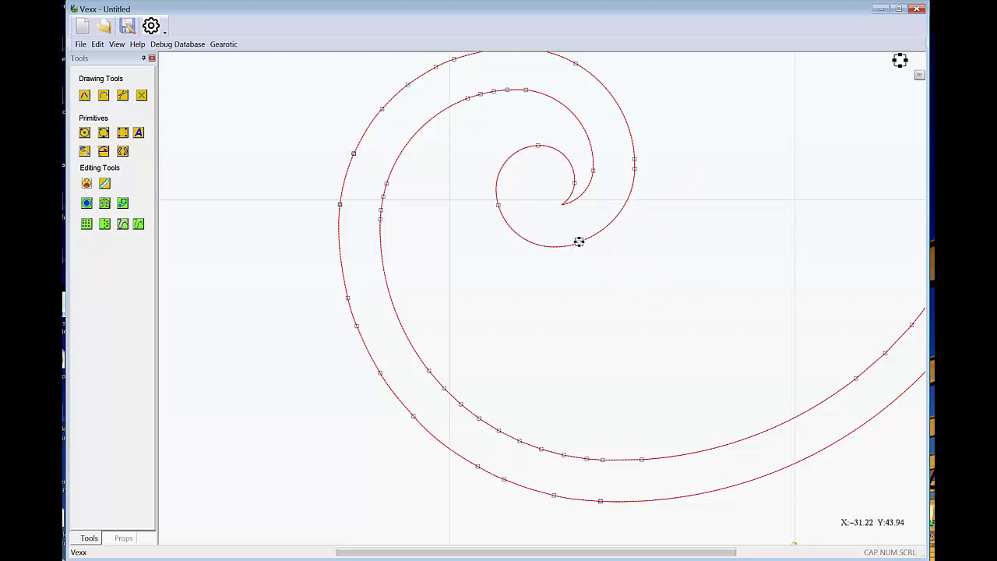
pyautogui.click(644, 219)
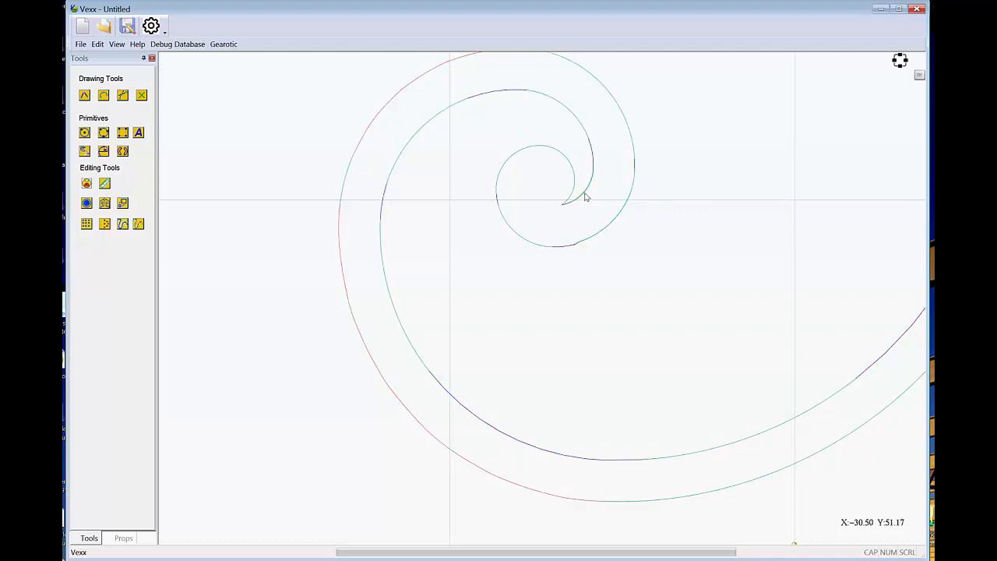
# Undo the node edits and the spiral's deletion, and delete the offset outline.
pyautogui.scroll(-3, 652, 370)
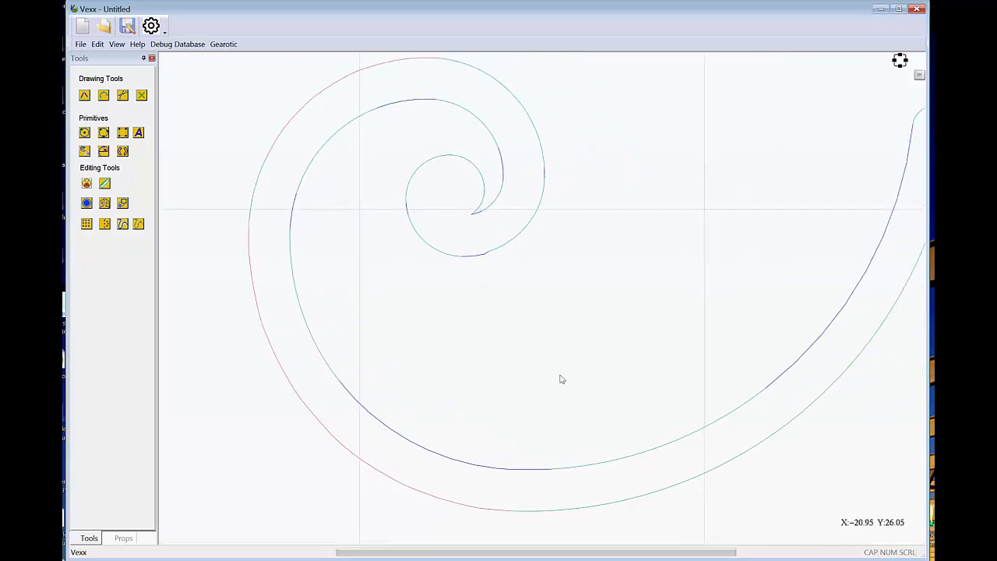
pyautogui.scroll(3, 613, 331)
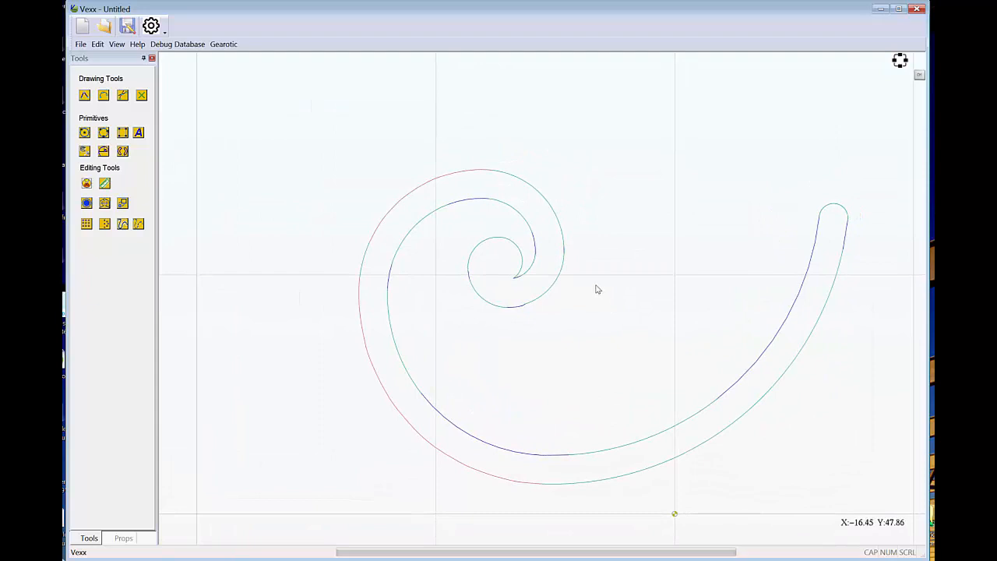
pyautogui.rightClick(598, 285)
pyautogui.click(618, 300)
pyautogui.rightClick(619, 263)
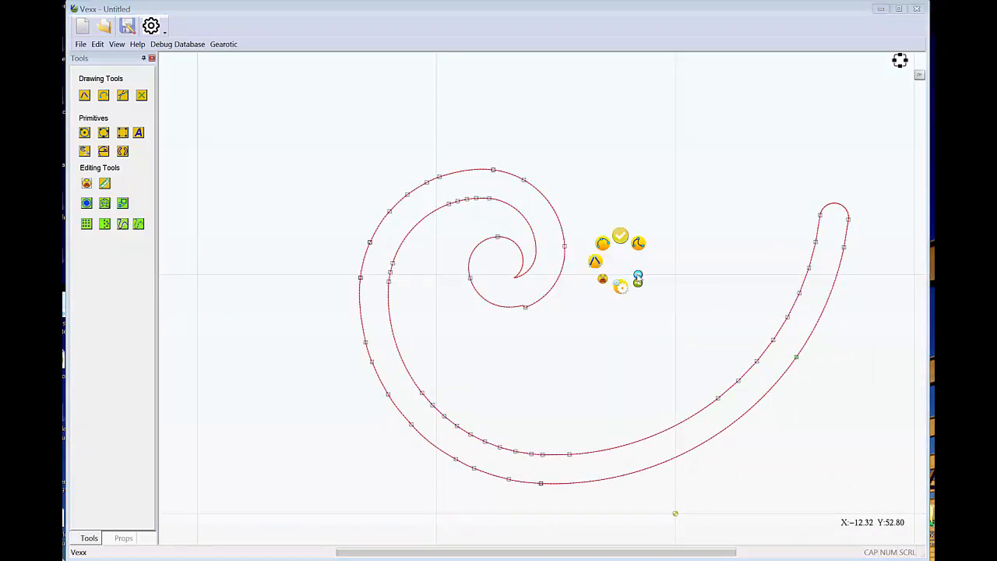
pyautogui.click(638, 277)
pyautogui.rightClick(633, 270)
pyautogui.click(652, 283)
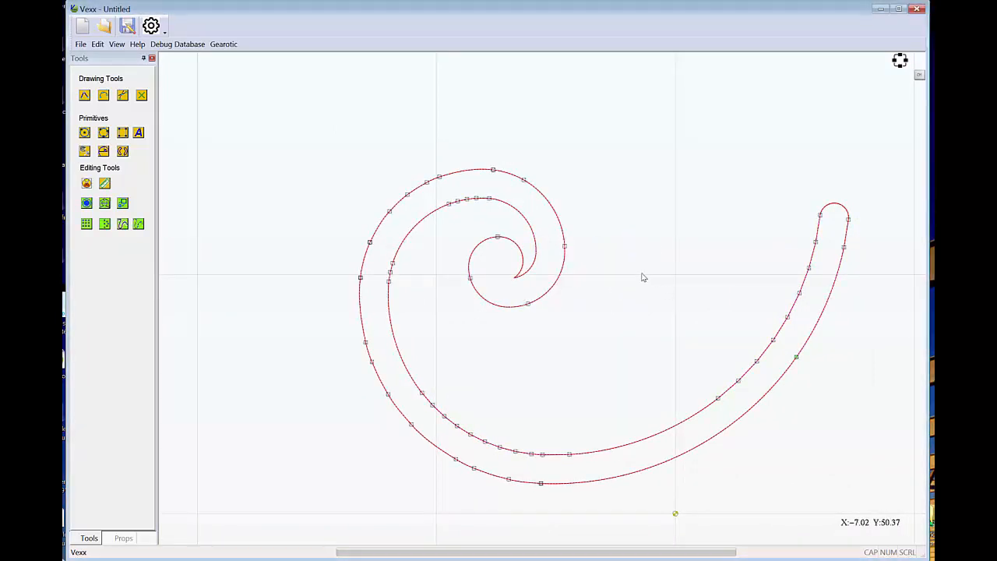
pyautogui.rightClick(643, 277)
pyautogui.click(663, 285)
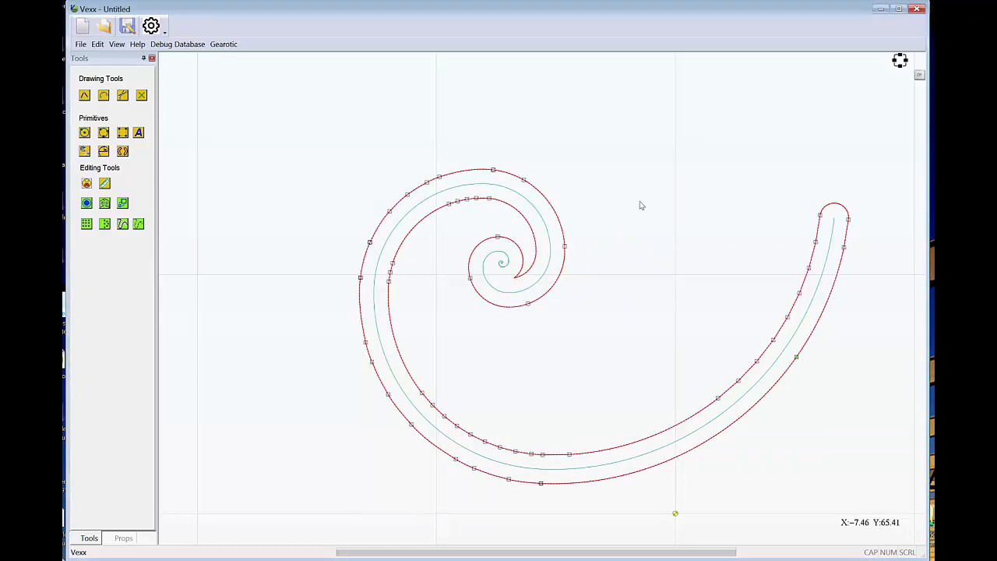
pyautogui.press('Delete')
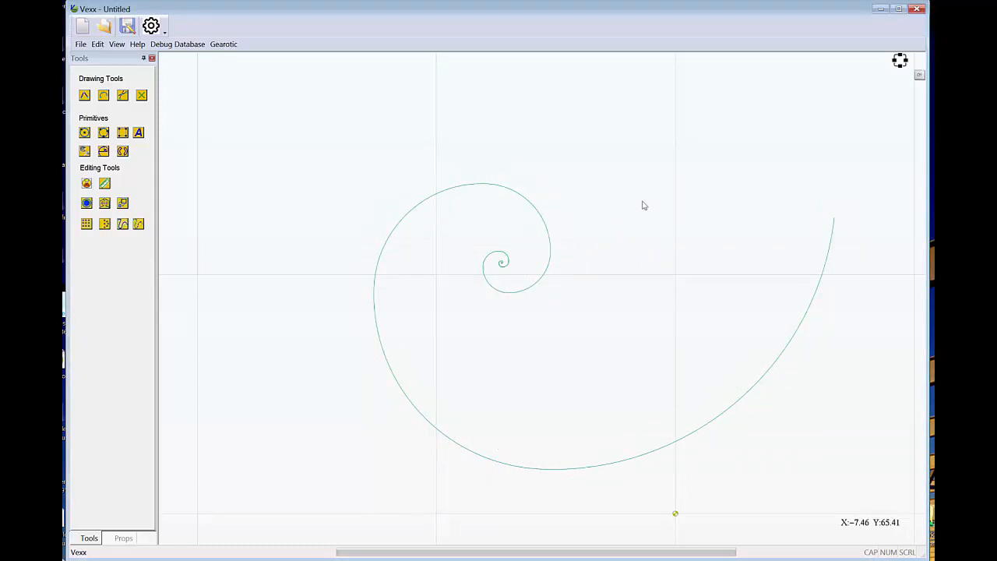
# Select the spiral and turn off the option that converts offset polylines to curves.
pyautogui.click(467, 188)
pyautogui.click(151, 26)
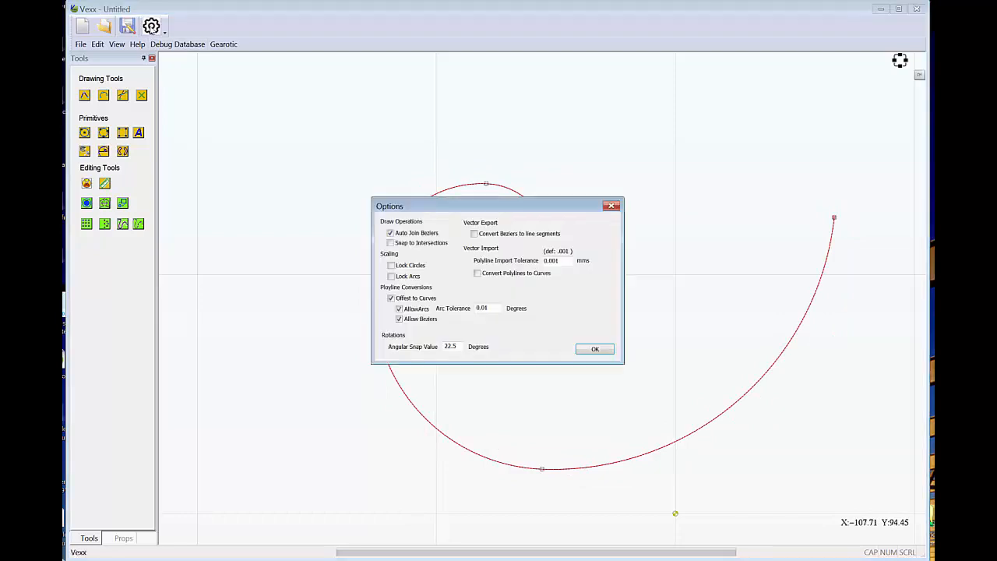
pyautogui.moveTo(482, 210); pyautogui.dragTo(310, 94)
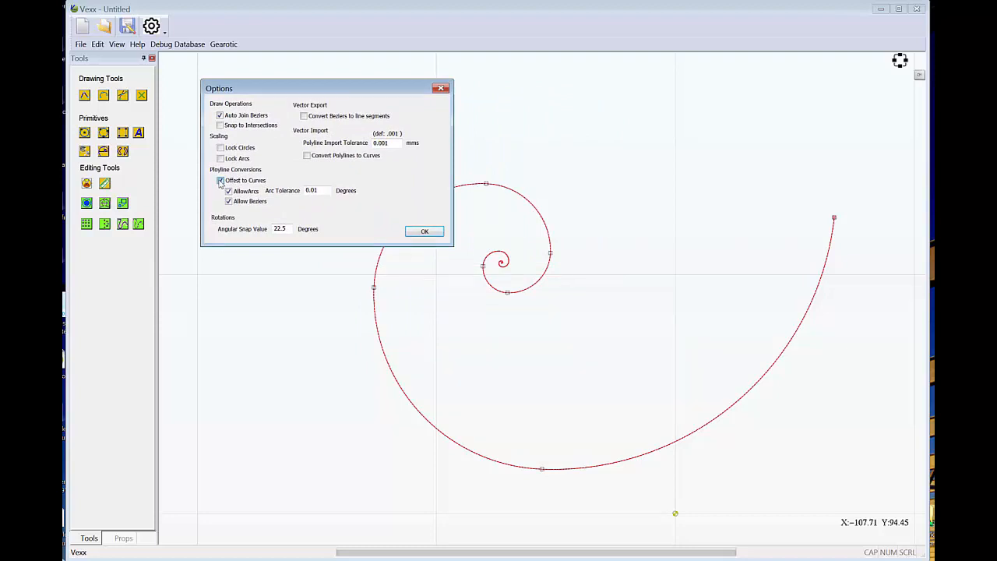
pyautogui.click(438, 232)
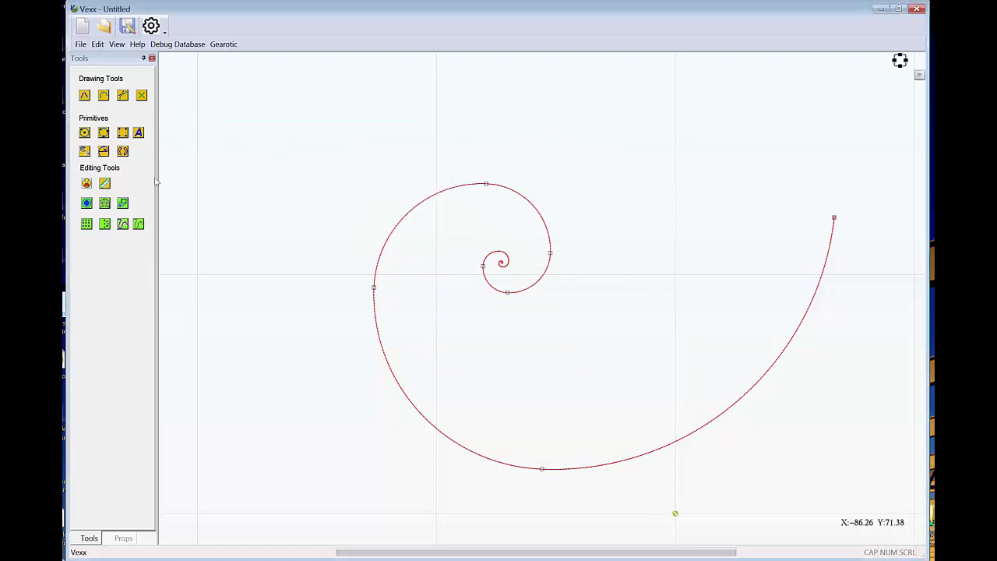
# Offset the spiral outside by 3 mm as a polyline with round corners and round open ends, and clear the selection.
pyautogui.click(87, 204)
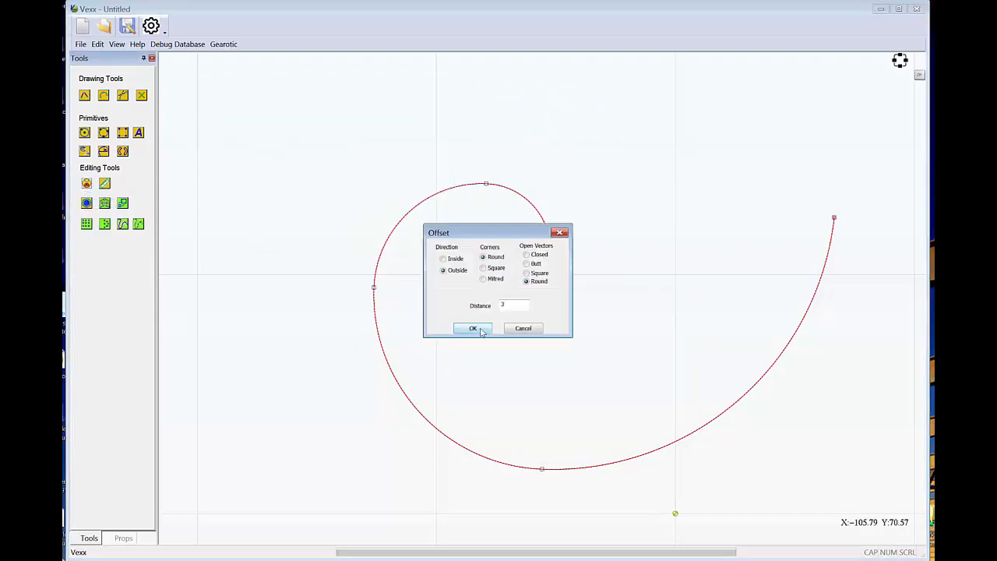
pyautogui.click(480, 331)
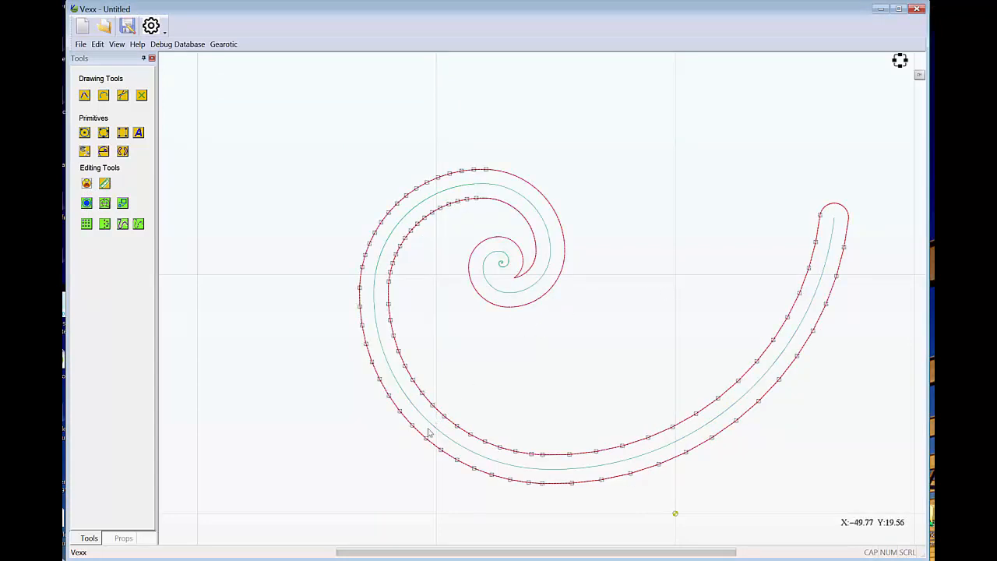
pyautogui.scroll(5, 413, 424)
pyautogui.scroll(2, 486, 324)
pyautogui.scroll(3, 485, 381)
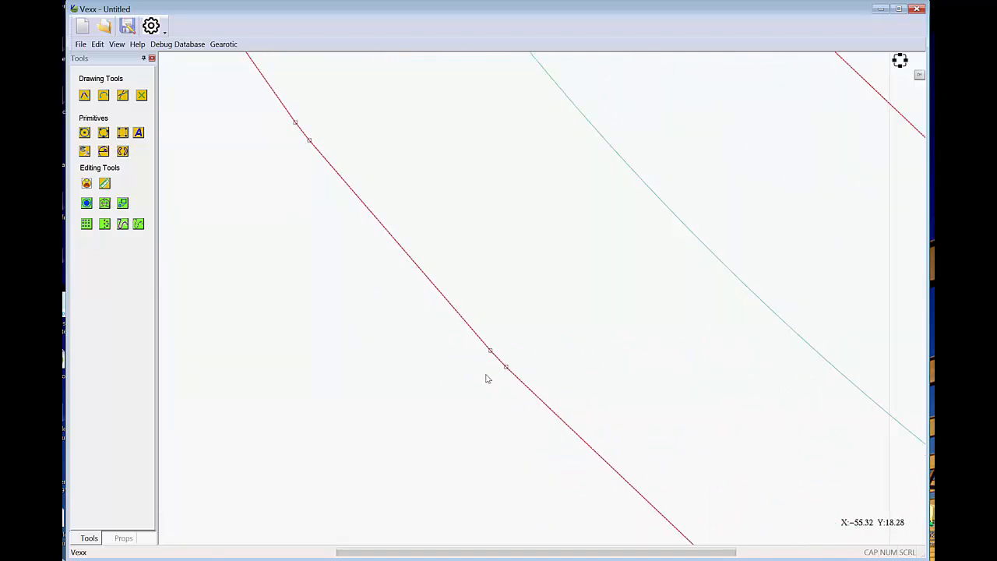
pyautogui.scroll(-3, 509, 335)
pyautogui.scroll(-5, 517, 360)
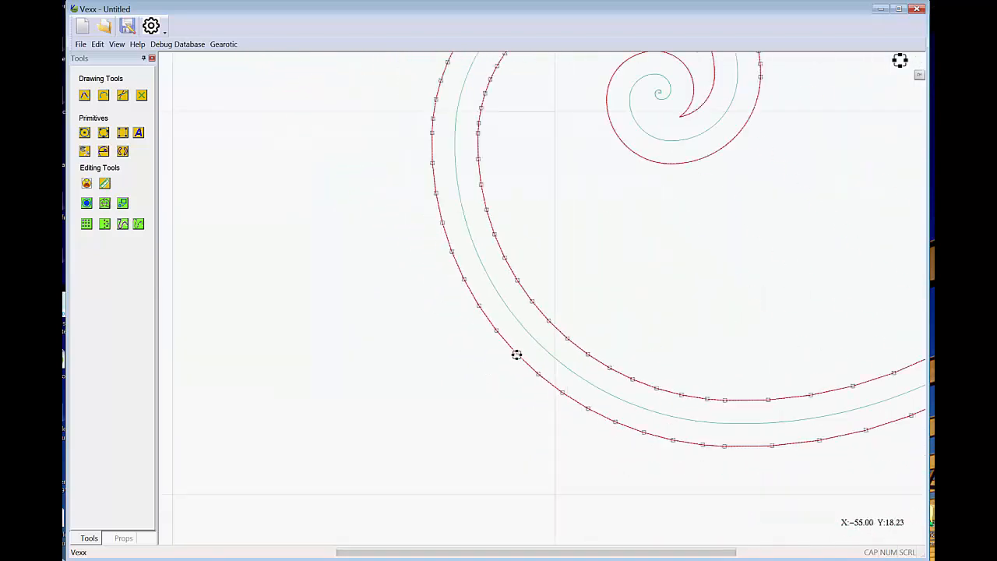
pyautogui.scroll(-1, 574, 304)
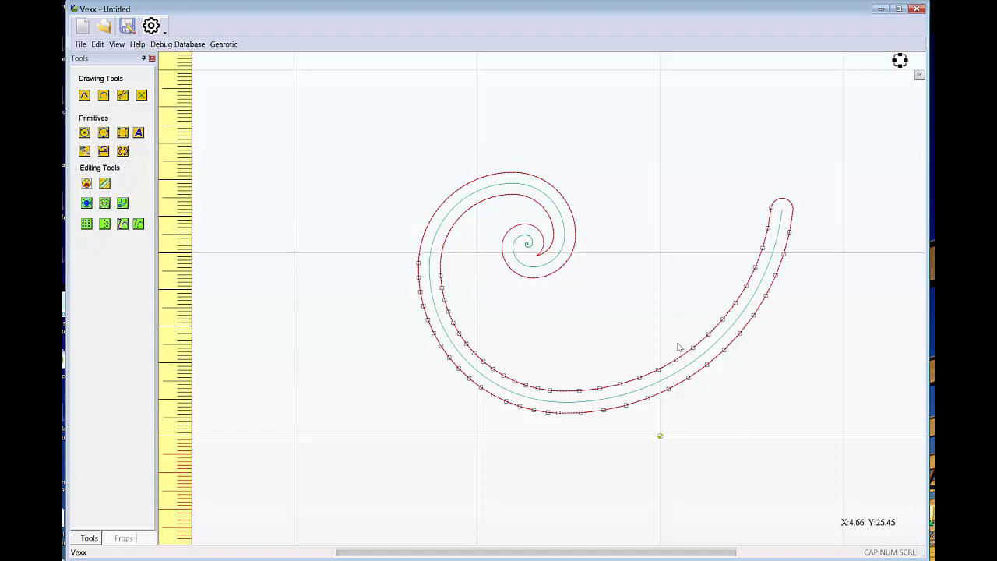
pyautogui.click(649, 340)
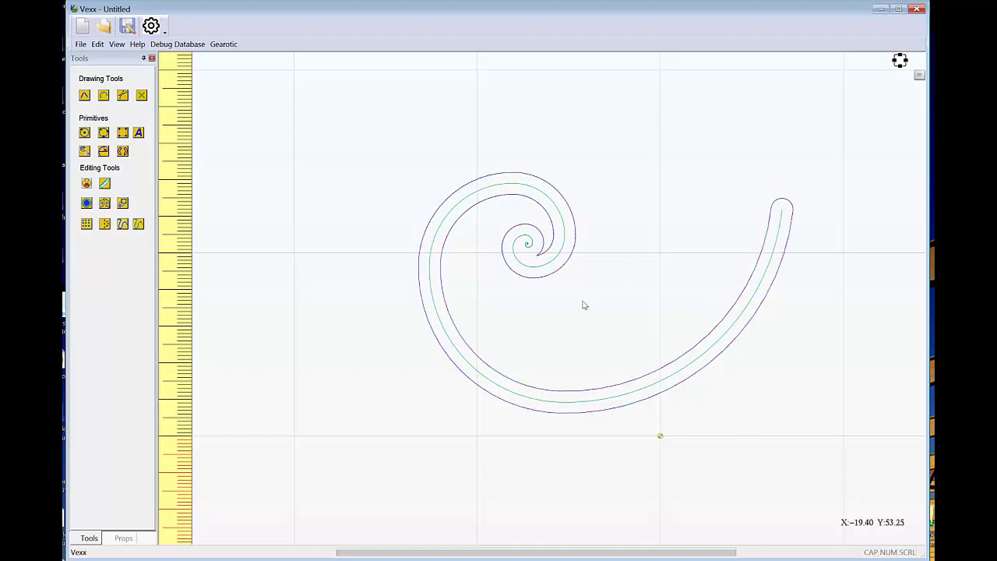
# Convert the offset outline around the spiral to arcs, Beziers and lines, and convert it back to a polyline.
pyautogui.click(438, 212)
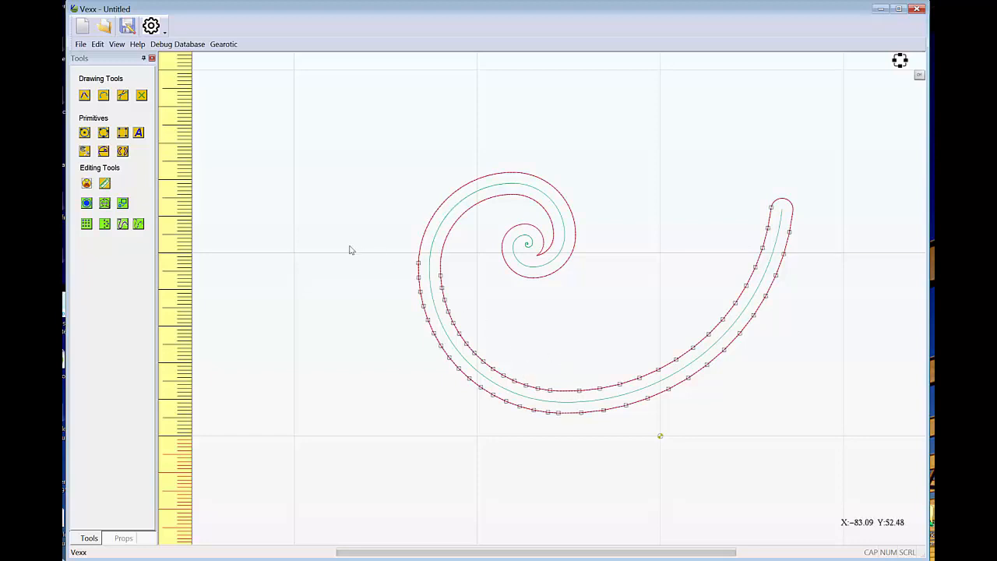
pyautogui.click(122, 225)
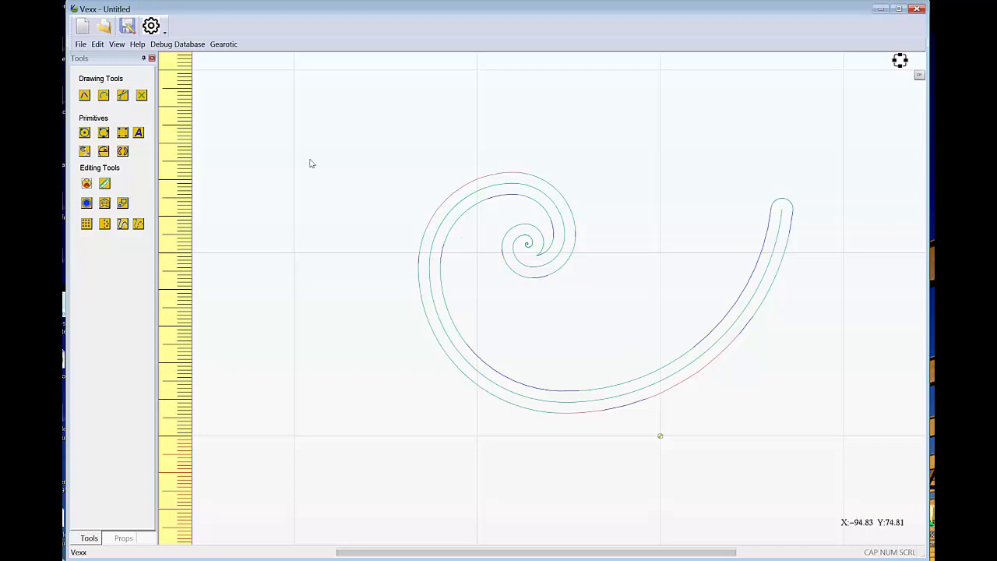
pyautogui.click(138, 225)
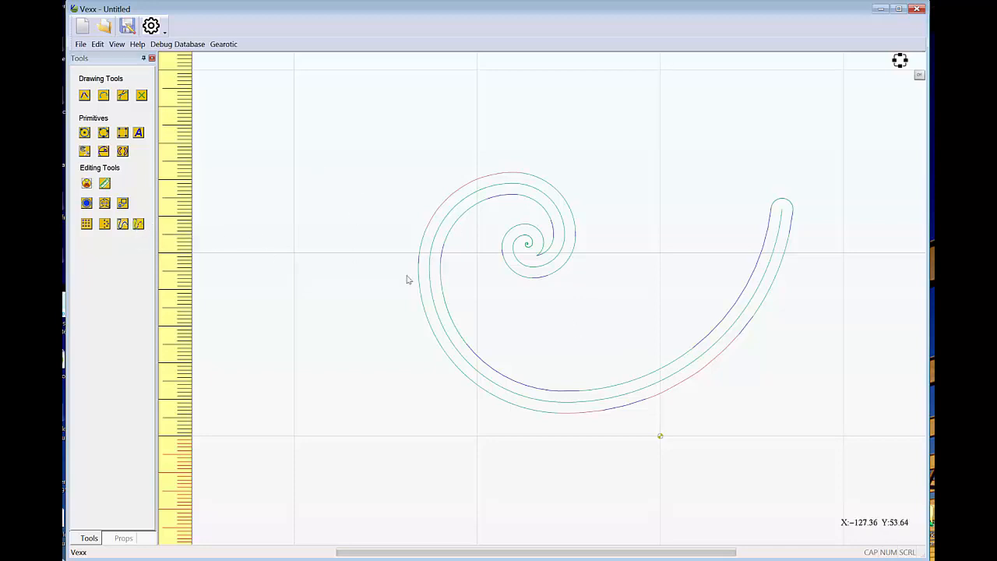
pyautogui.click(446, 302)
pyautogui.click(140, 225)
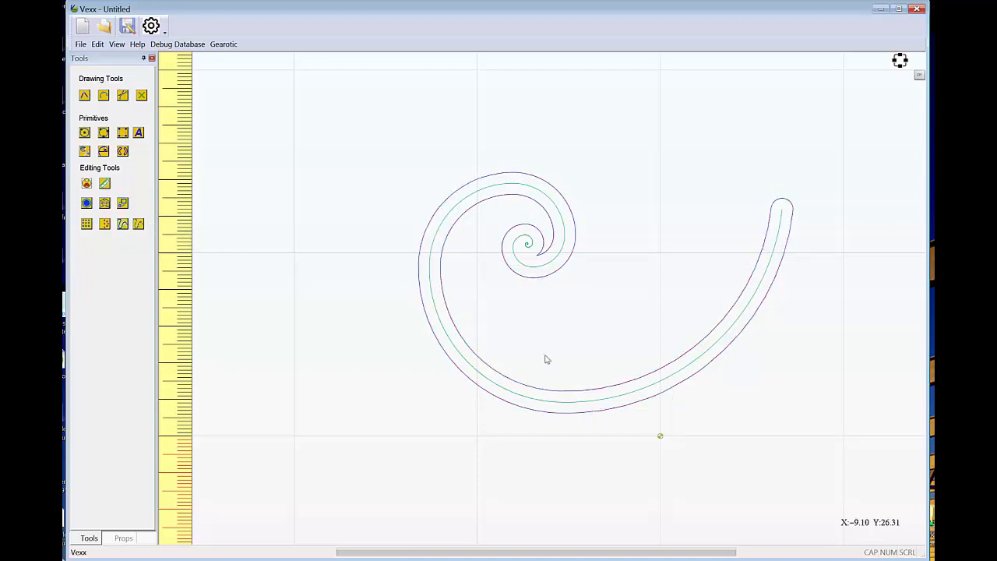
# Mirror the offset outline upward without making a copy, and undo the mirror.
pyautogui.click(534, 389)
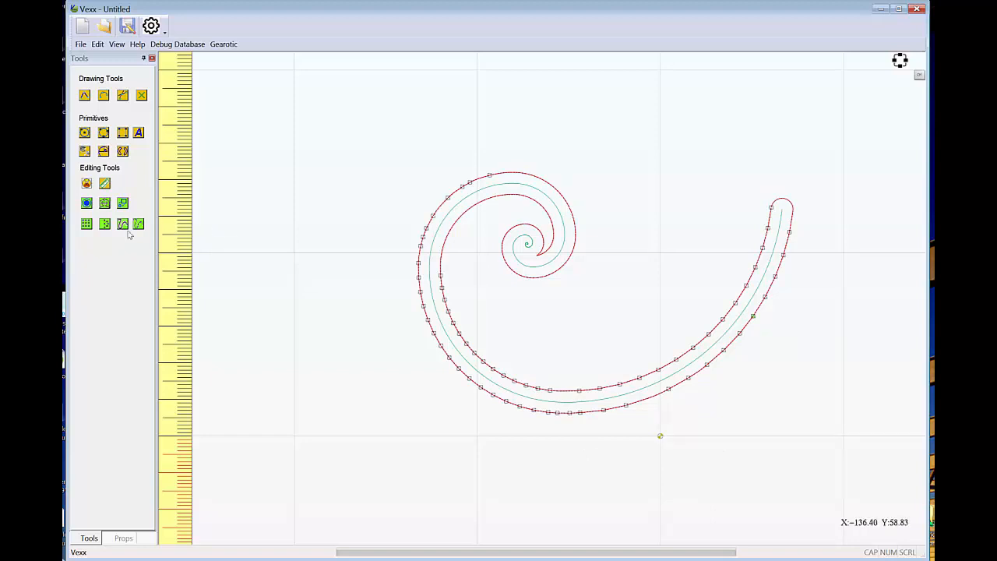
pyautogui.click(103, 204)
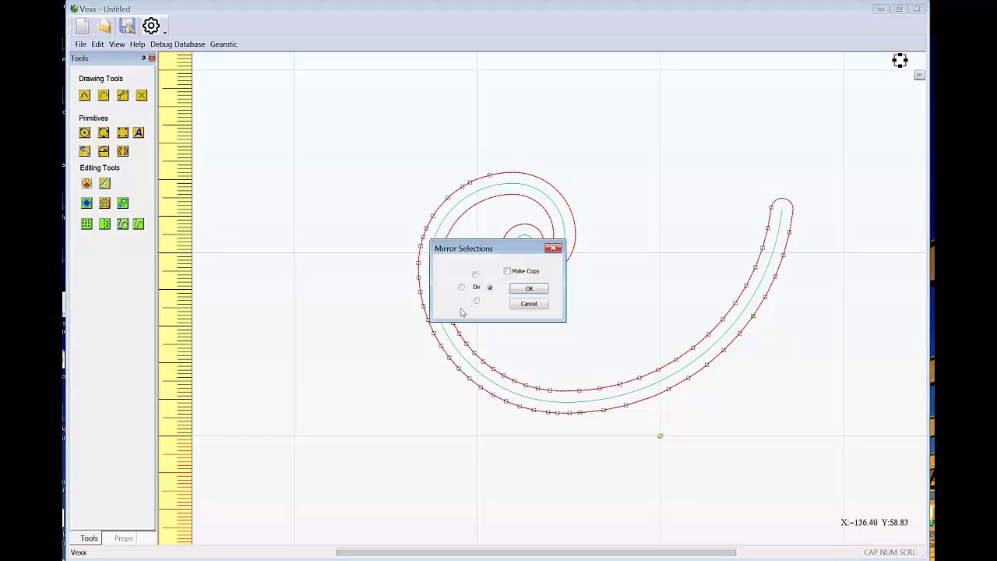
pyautogui.click(476, 276)
pyautogui.click(529, 289)
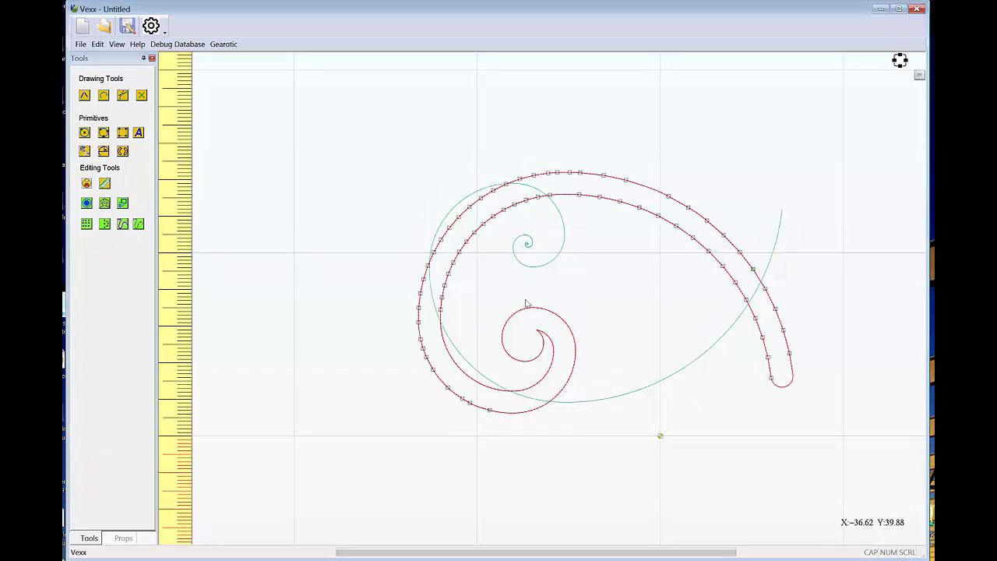
pyautogui.rightClick(683, 296)
pyautogui.click(704, 312)
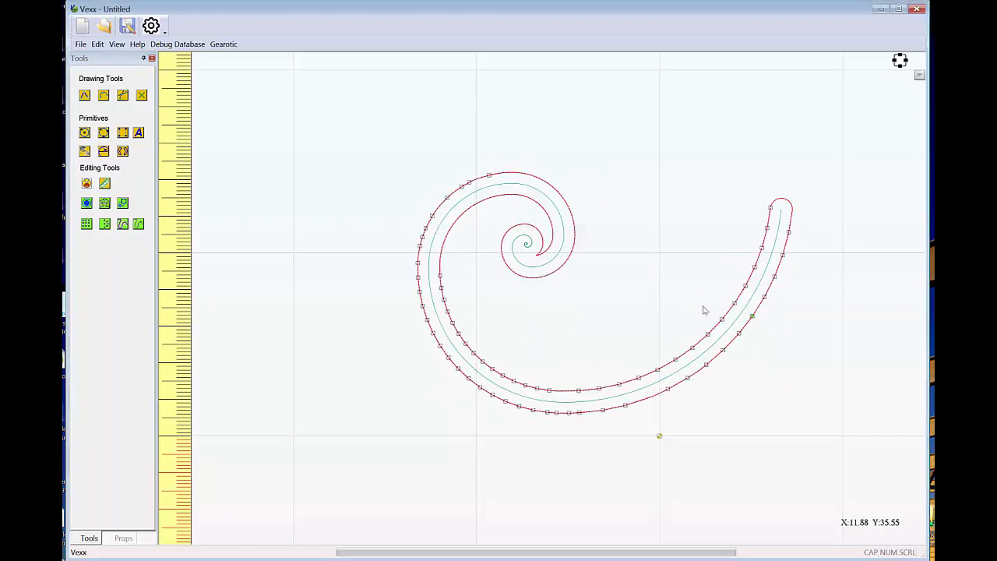
# Mirror the offset outline upward with Make Copy turned on, and undo the copy.
pyautogui.click(104, 205)
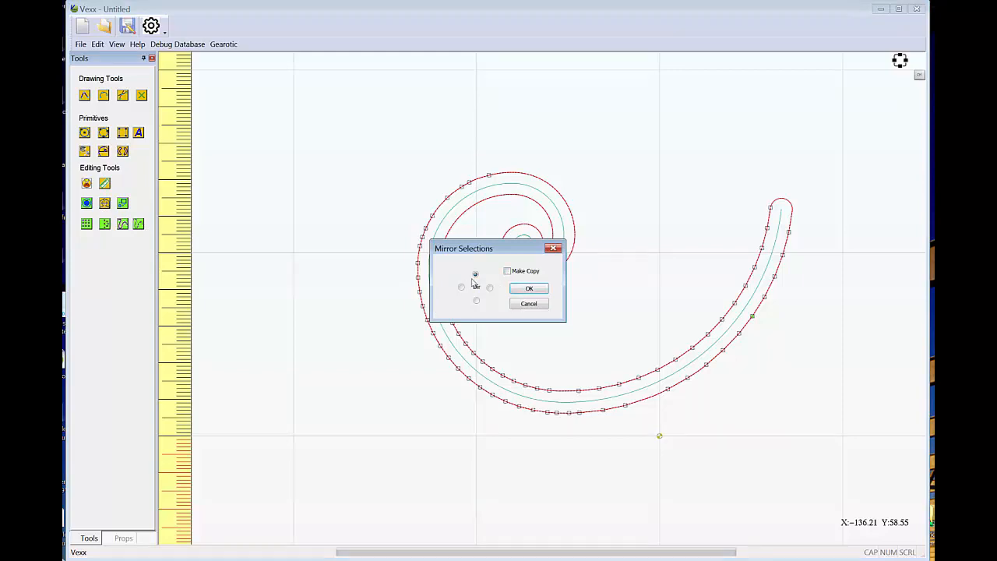
pyautogui.click(507, 271)
pyautogui.click(529, 289)
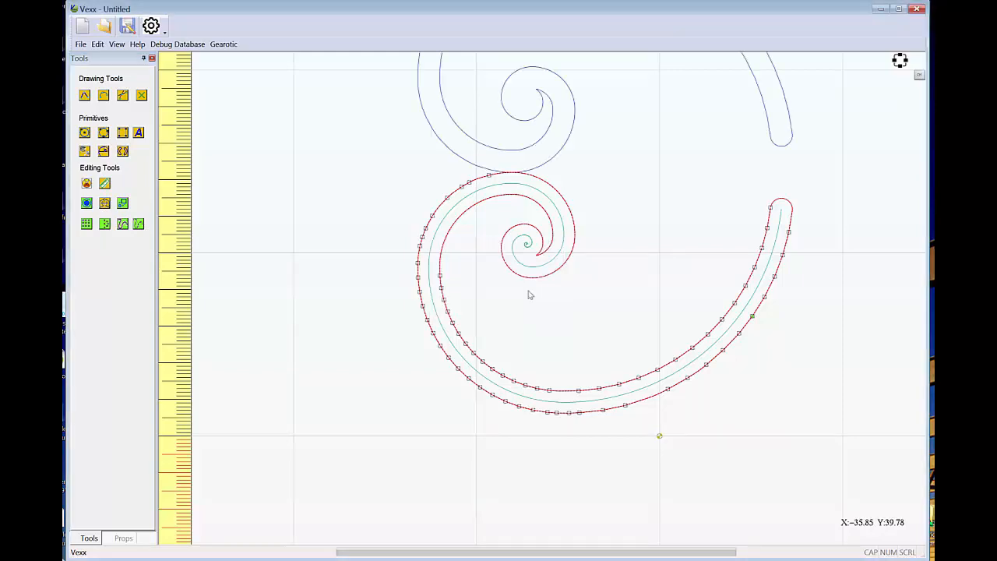
pyautogui.scroll(-3, 591, 304)
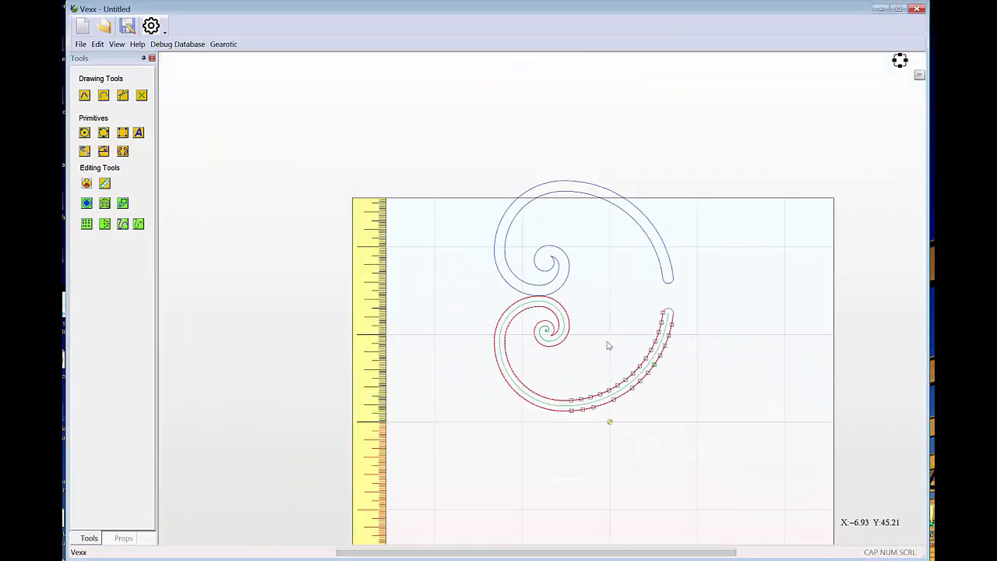
pyautogui.moveTo(728, 359); pyautogui.dragTo(720, 339)
pyautogui.rightClick(618, 275)
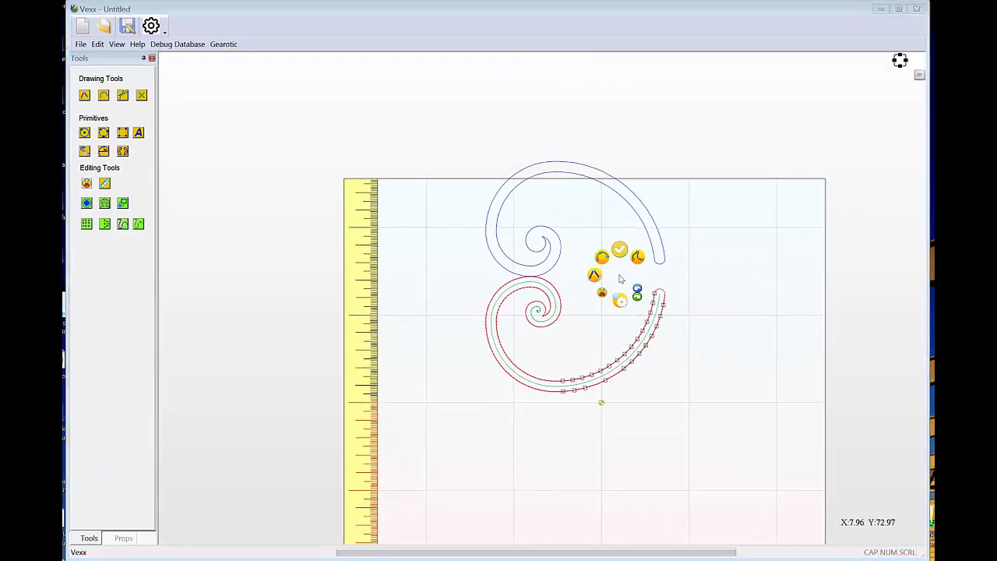
pyautogui.click(638, 288)
# Switch the Make Copy setting for mirroring and mirror the offset outline upward once more.
pyautogui.click(104, 204)
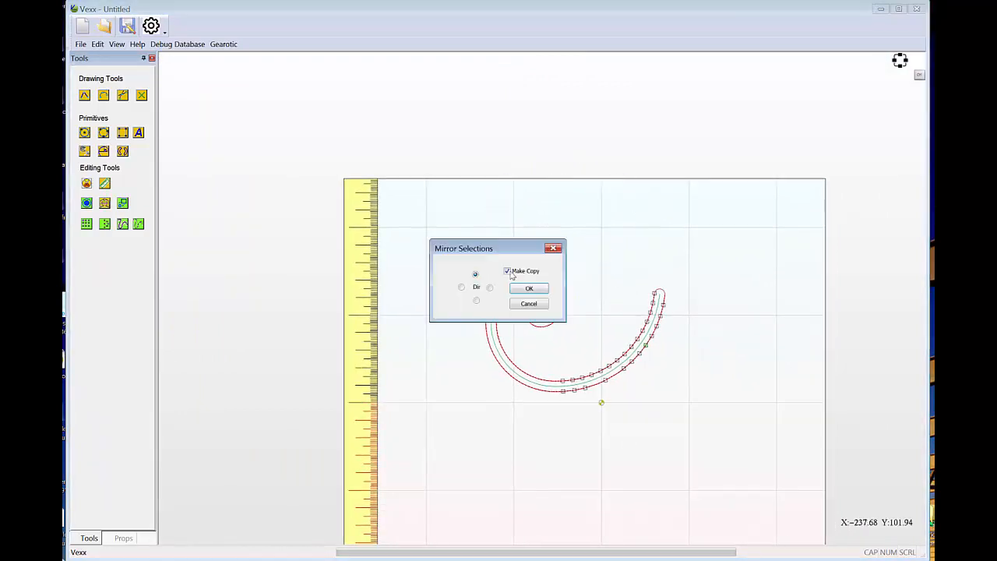
pyautogui.click(508, 272)
pyautogui.click(528, 288)
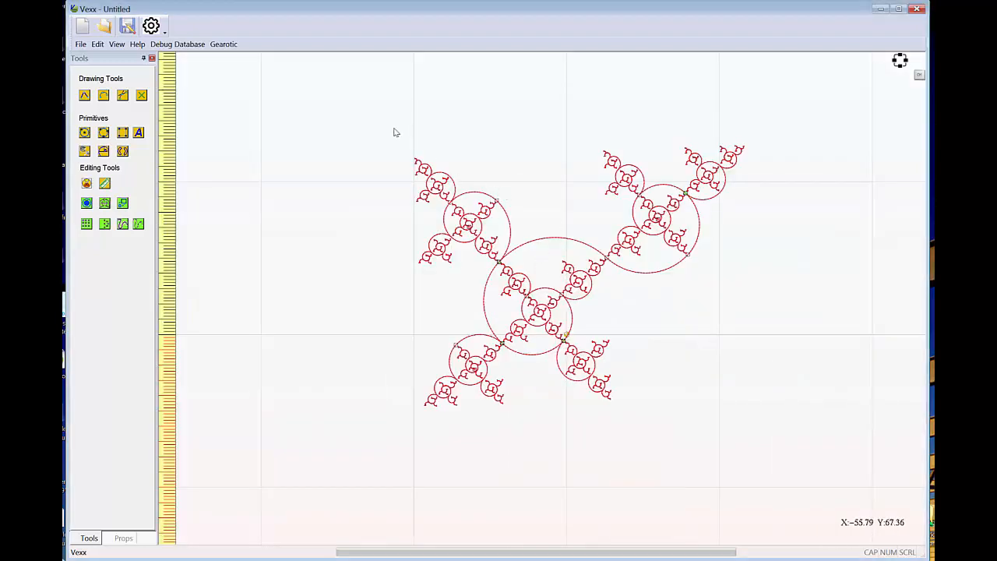
# Offset the entire fractal figure outside by 3 mm with round corners and round open ends, and clear the selection.
pyautogui.moveTo(338, 96)
pyautogui.mouseDown()
pyautogui.moveTo(735, 357)
pyautogui.moveTo(828, 463)
pyautogui.mouseUp()
pyautogui.click(86, 204)
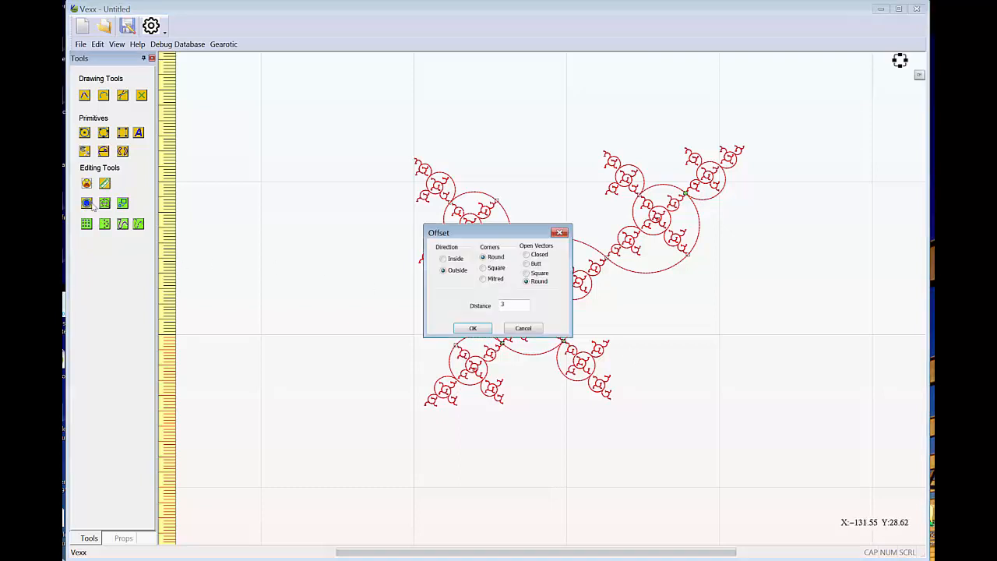
pyautogui.click(475, 327)
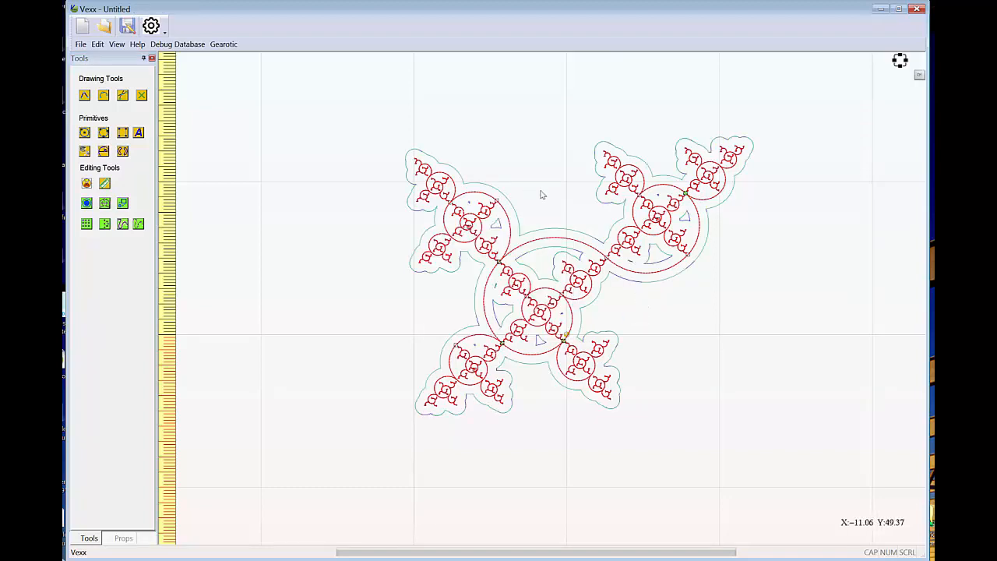
pyautogui.scroll(3, 548, 204)
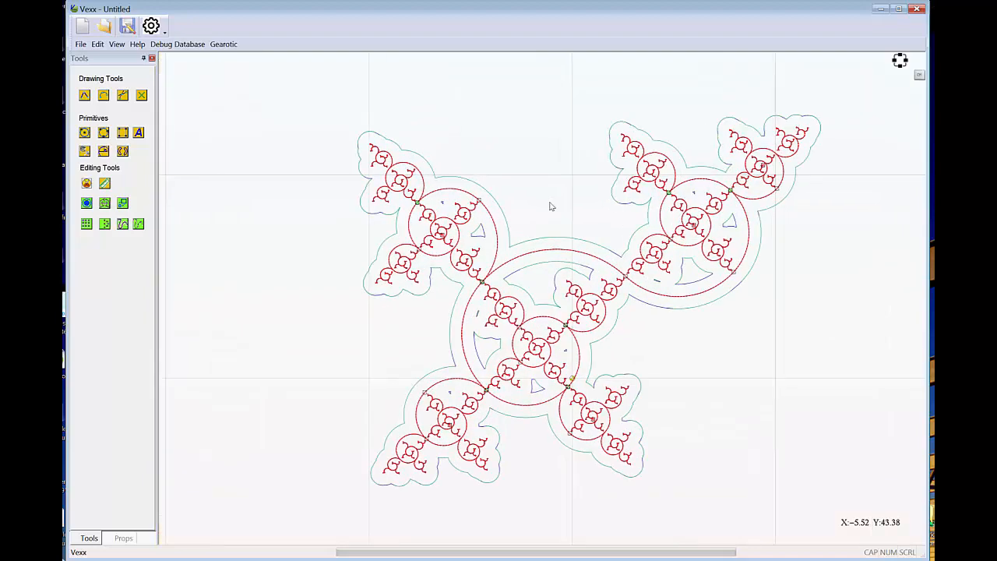
pyautogui.moveTo(726, 355)
pyautogui.mouseDown()
pyautogui.moveTo(670, 358)
pyautogui.moveTo(710, 347)
pyautogui.mouseUp()
pyautogui.click(708, 344)
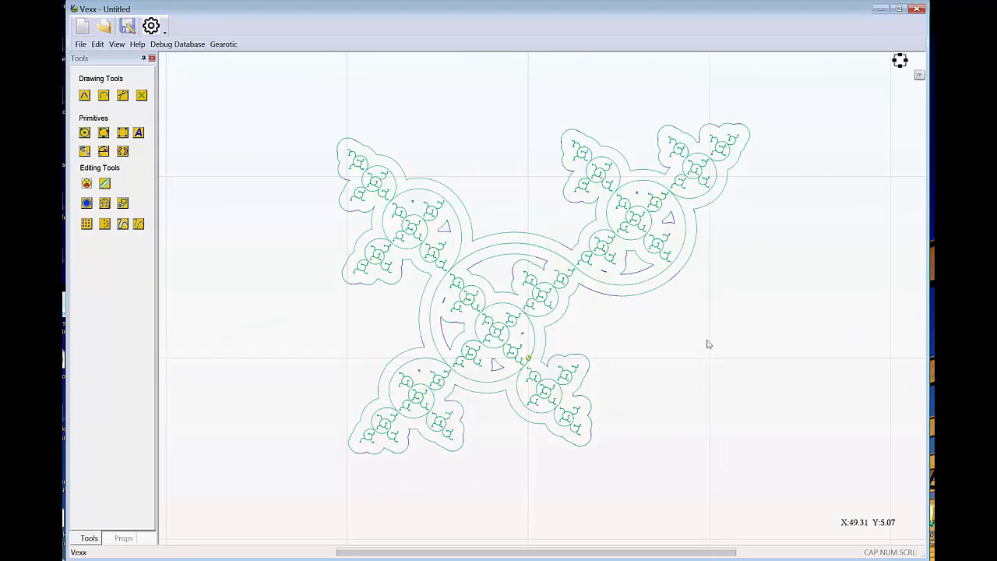
# Examine the fractal's main curve, the outer offset outline and the inner offset contours by selecting them one after another.
pyautogui.click(631, 290)
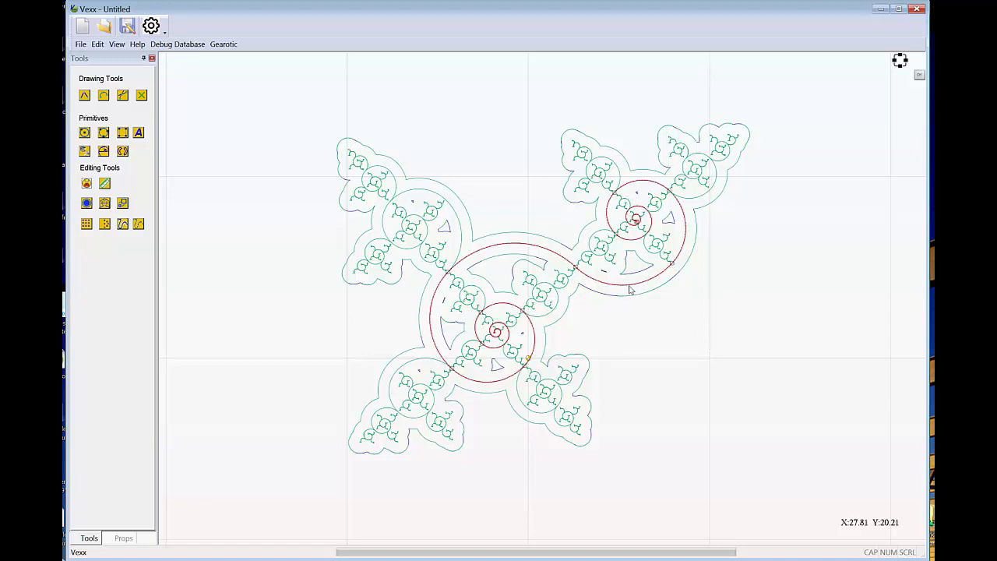
pyautogui.click(748, 292)
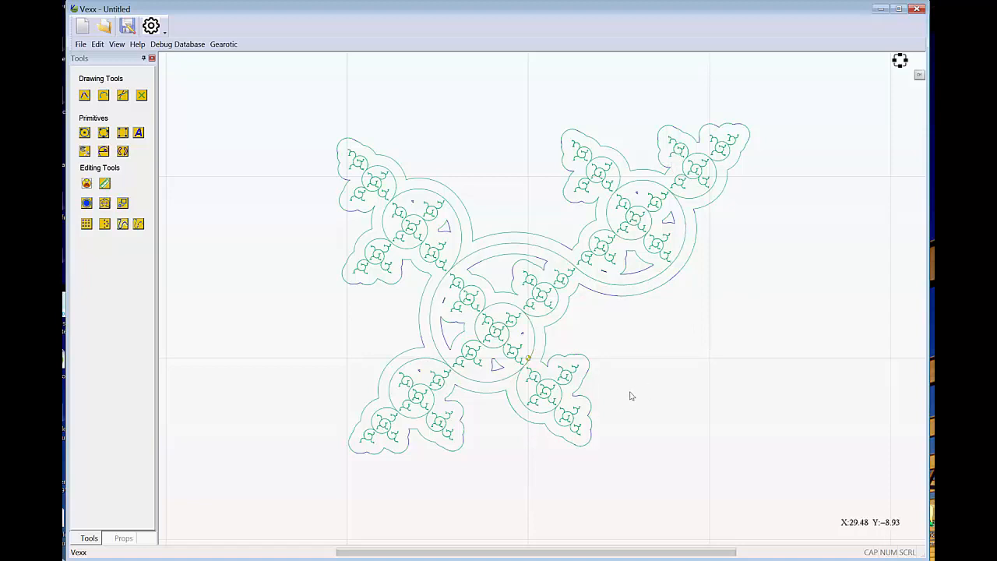
pyautogui.scroll(2, 611, 363)
pyautogui.scroll(-2, 611, 363)
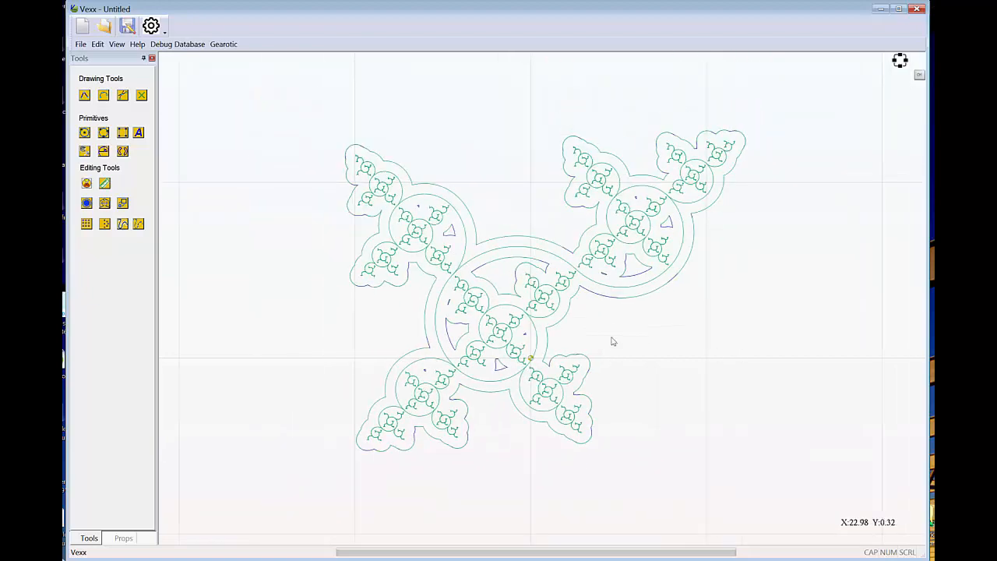
pyautogui.moveTo(612, 340); pyautogui.dragTo(631, 335)
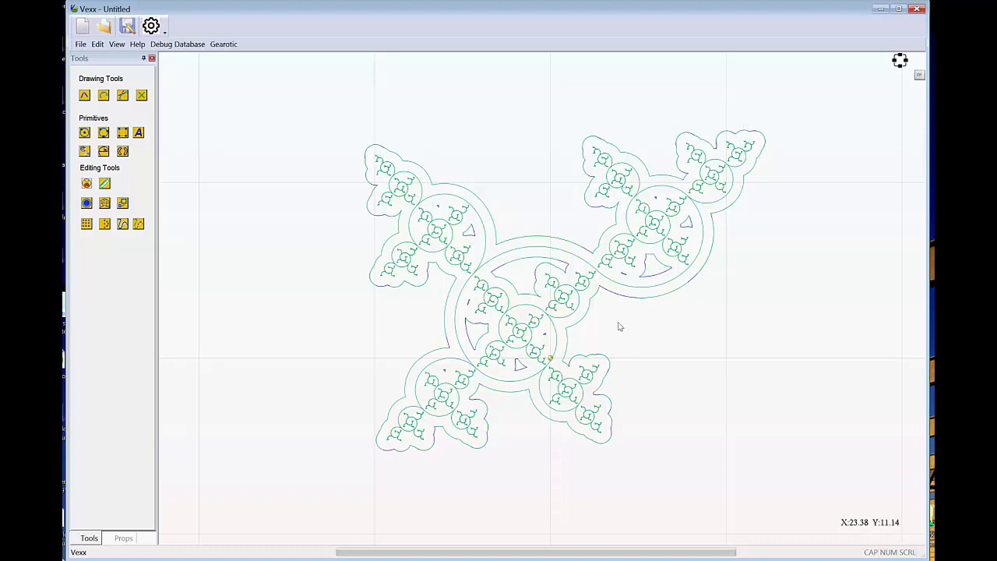
pyautogui.click(445, 329)
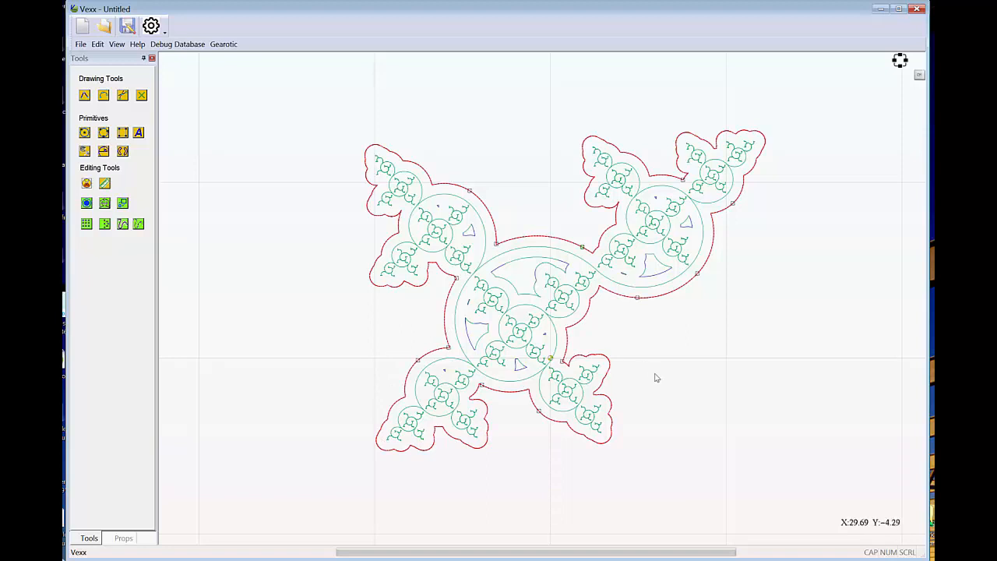
pyautogui.click(656, 350)
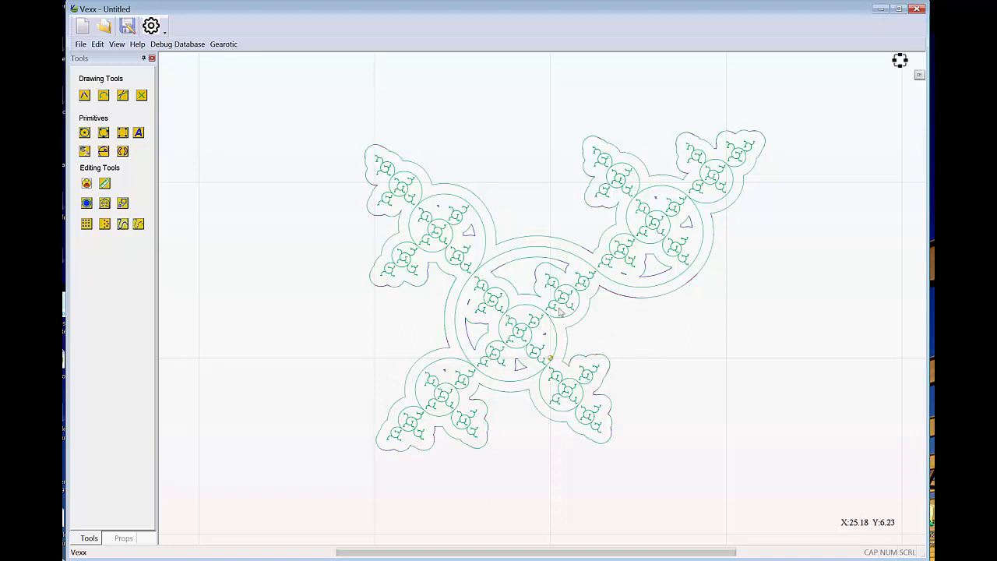
pyautogui.click(472, 324)
pyautogui.click(518, 369)
pyautogui.click(521, 262)
pyautogui.click(716, 384)
# Create a circular array of the whole fractal with 8 copies over a 360° sweep about X -8.69, Y 7.67, with corrected object rotation.
pyautogui.scroll(-3, 716, 388)
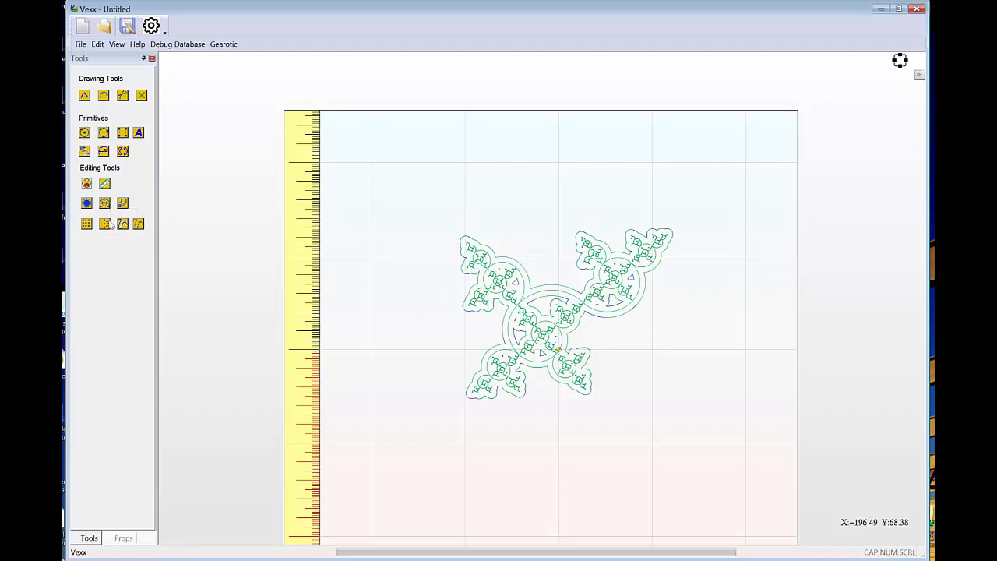
pyautogui.moveTo(465, 307)
pyautogui.mouseDown()
pyautogui.moveTo(460, 265)
pyautogui.moveTo(448, 278)
pyautogui.mouseUp()
pyautogui.moveTo(399, 145); pyautogui.dragTo(714, 459)
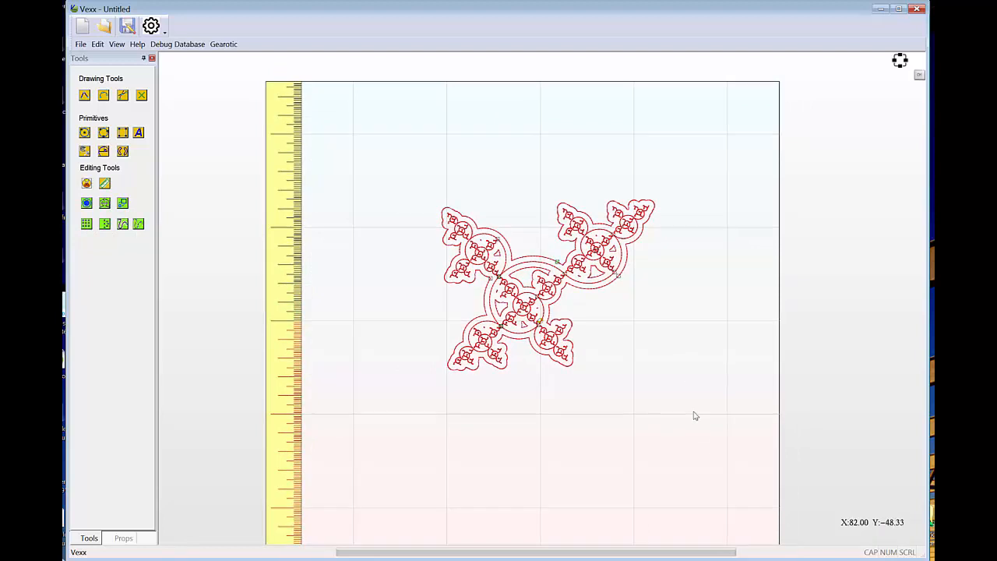
pyautogui.click(610, 288)
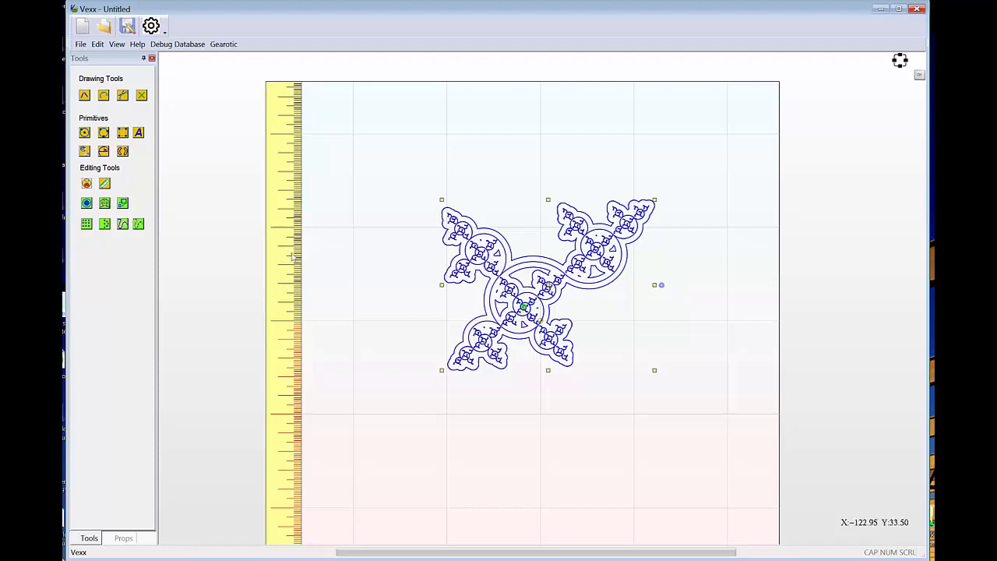
pyautogui.click(105, 224)
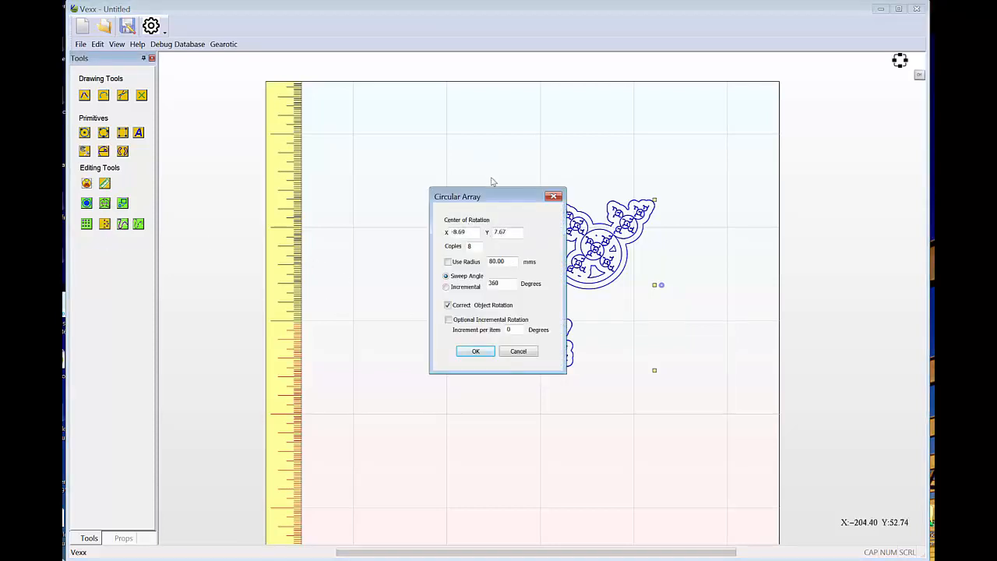
pyautogui.moveTo(503, 200); pyautogui.dragTo(338, 211)
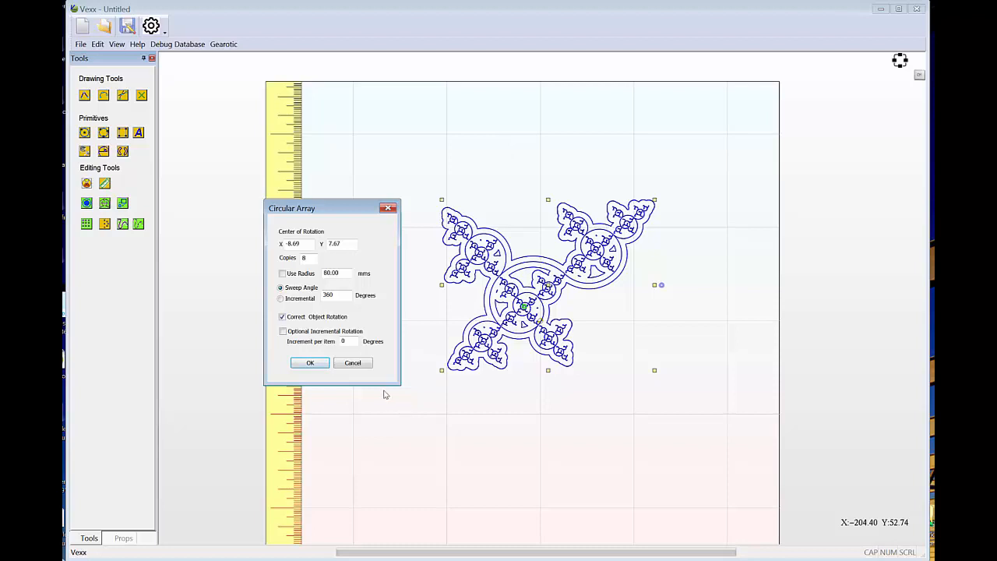
pyautogui.click(310, 363)
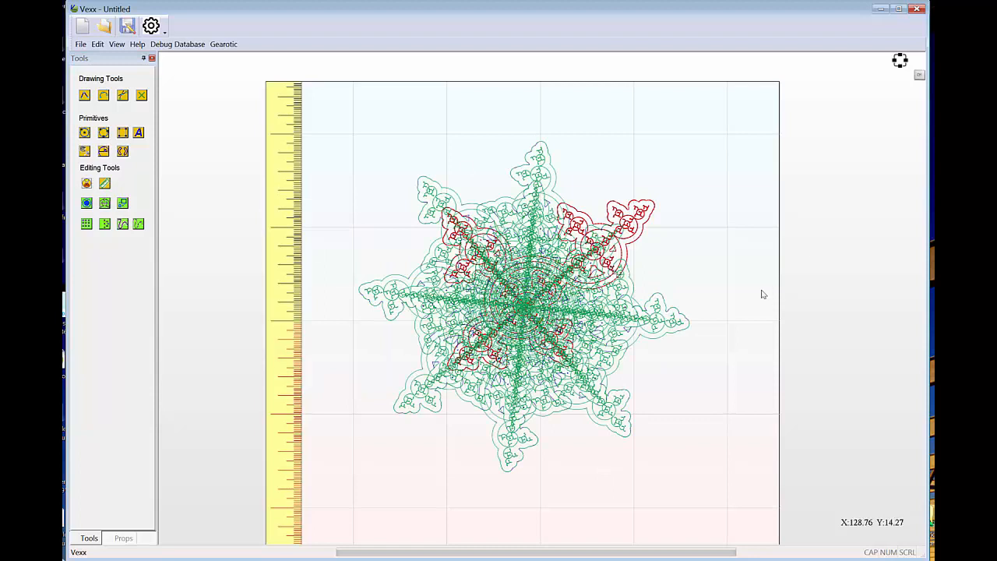
pyautogui.click(673, 392)
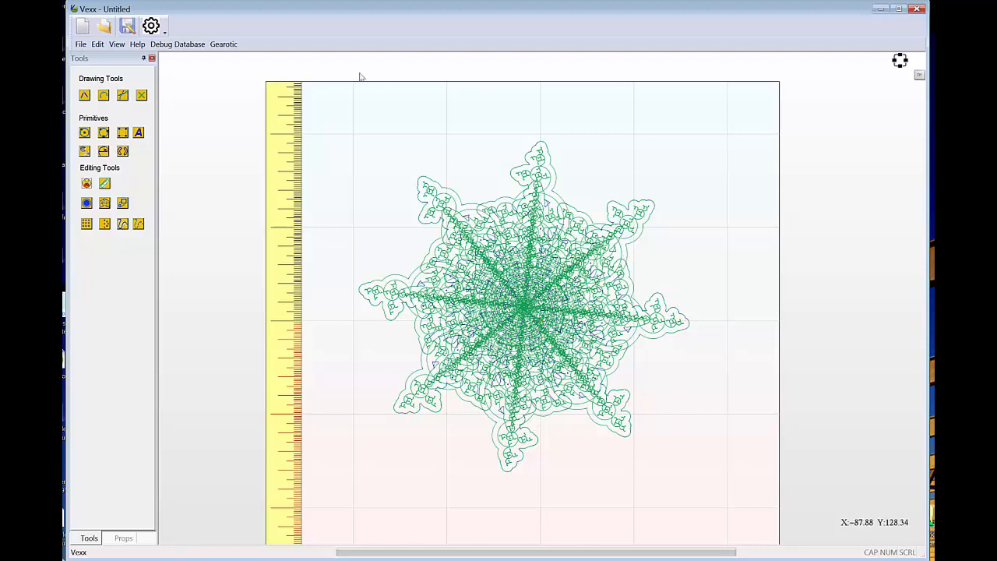
# Weld all the arrayed fractal copies together and select the welded outer outline.
pyautogui.moveTo(314, 86); pyautogui.dragTo(769, 529)
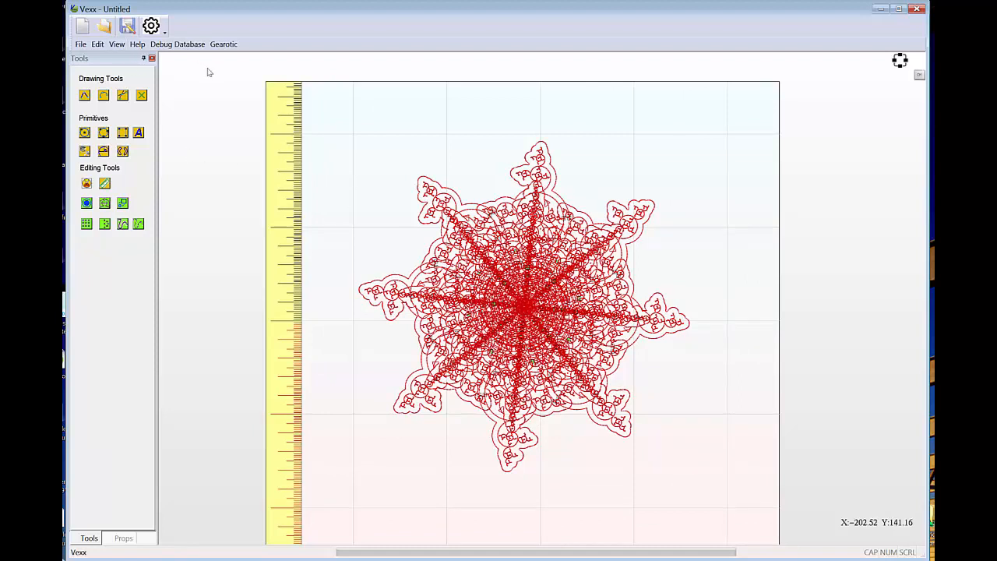
pyautogui.click(97, 45)
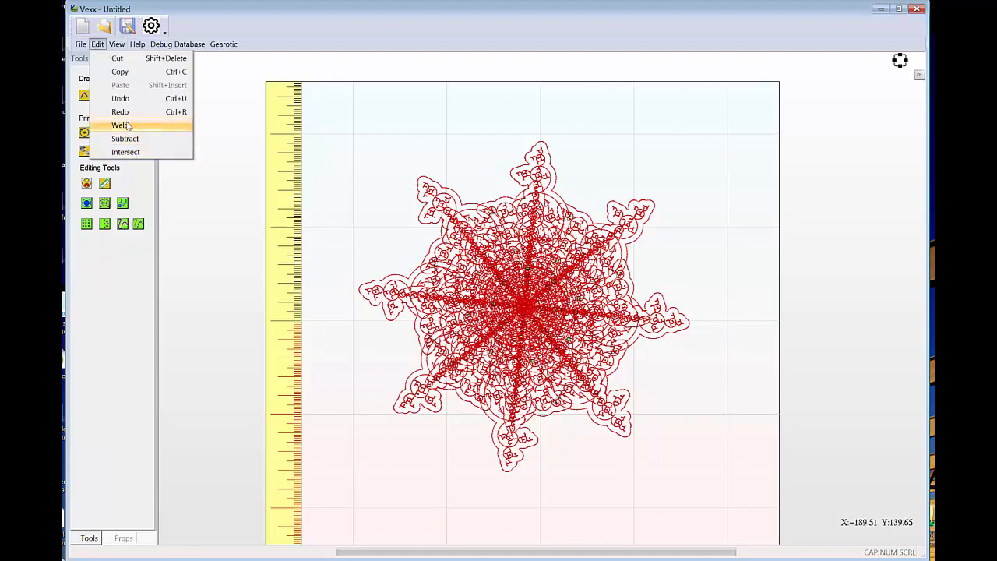
pyautogui.click(127, 126)
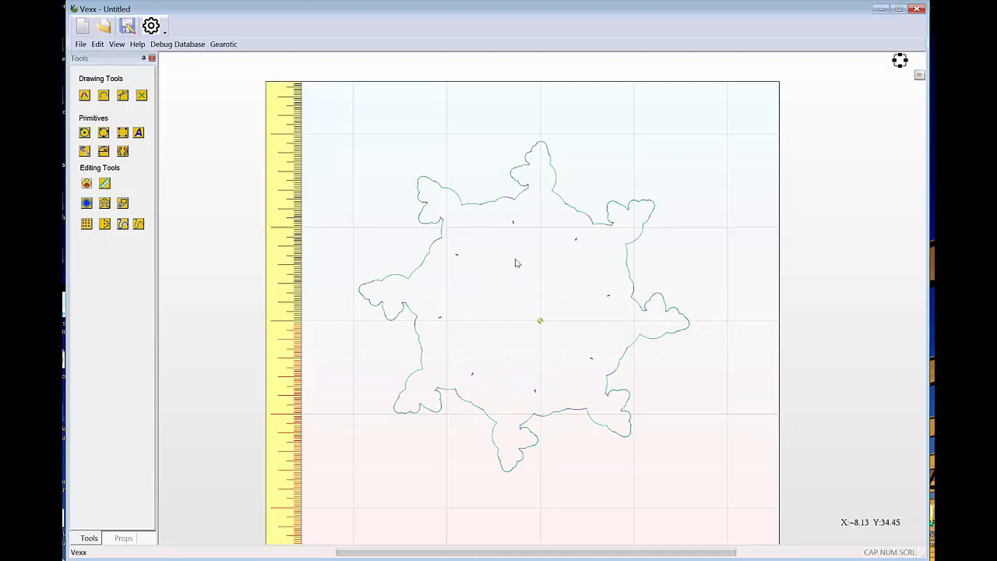
pyautogui.scroll(3, 661, 282)
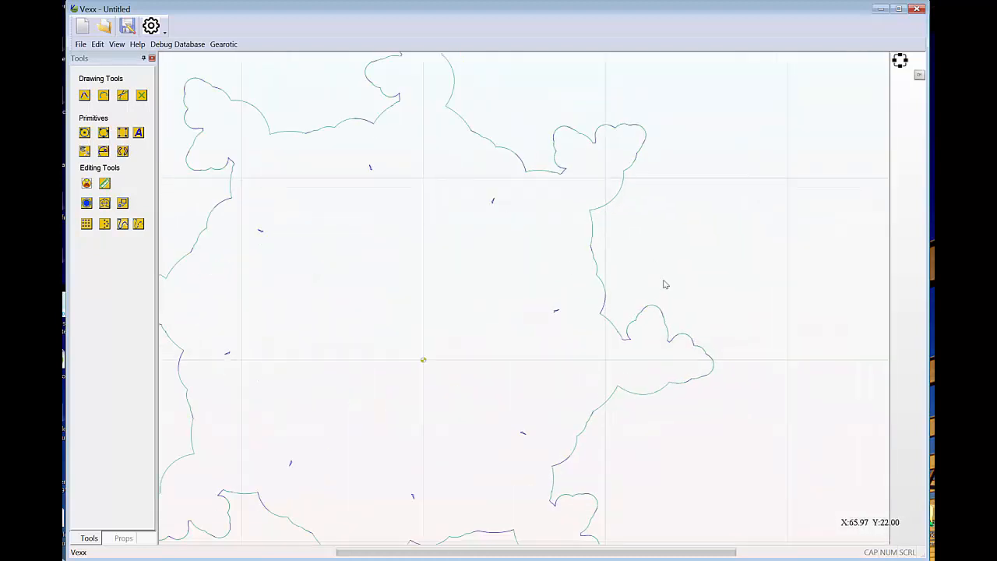
pyautogui.scroll(-3, 661, 282)
pyautogui.click(632, 285)
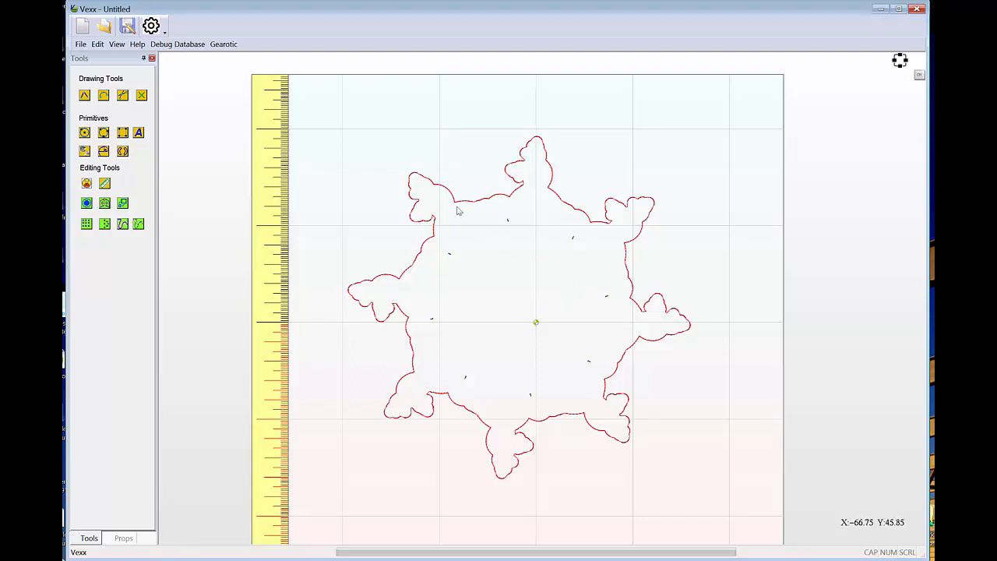
pyautogui.rightClick(408, 115)
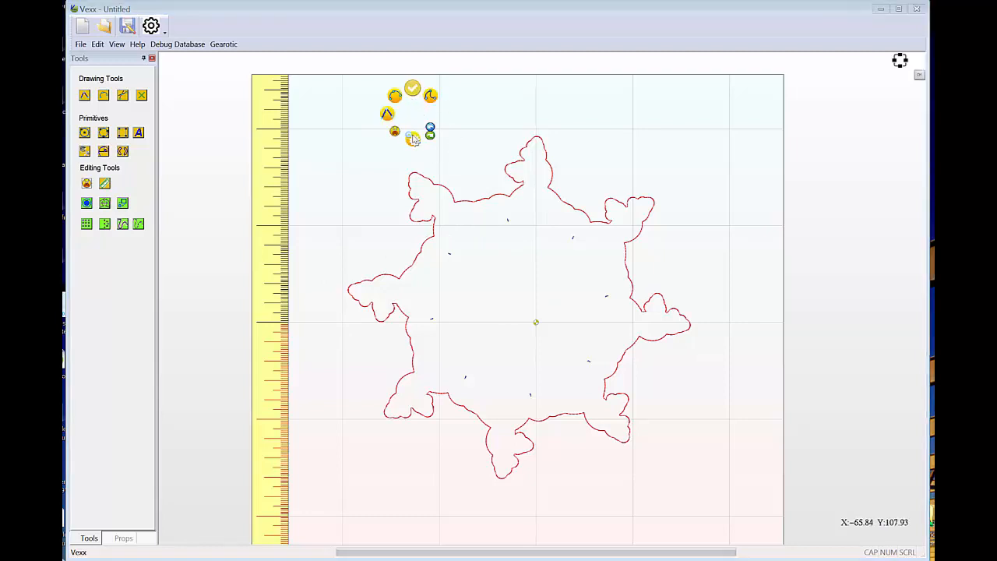
pyautogui.click(413, 139)
pyautogui.moveTo(435, 148)
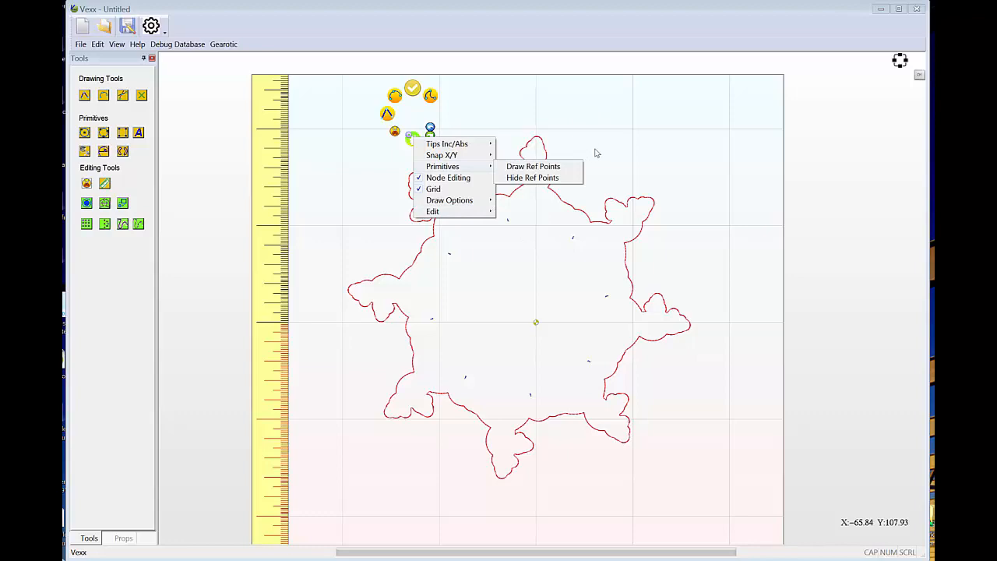
pyautogui.click(627, 133)
pyautogui.scroll(-2, 565, 231)
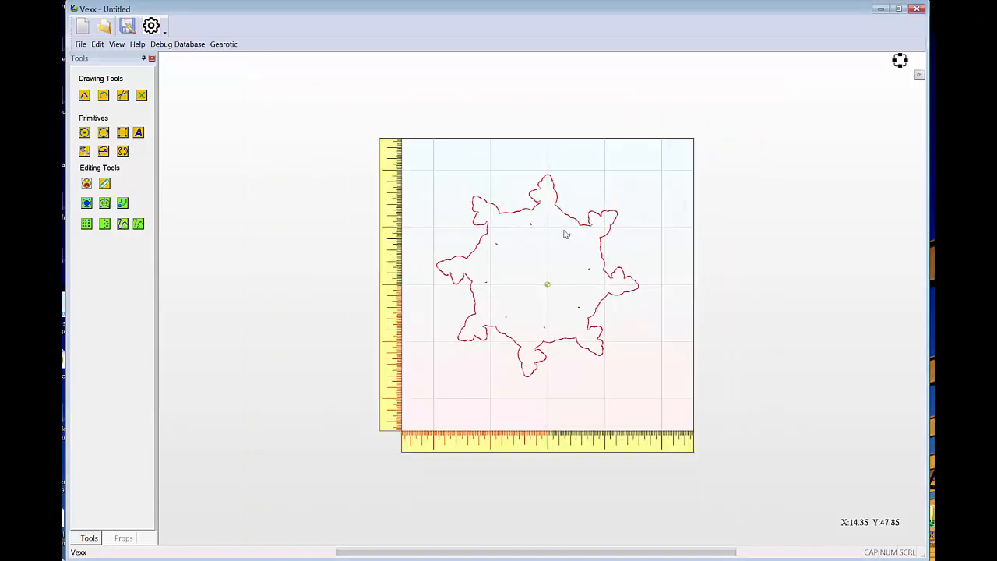
pyautogui.scroll(2, 566, 234)
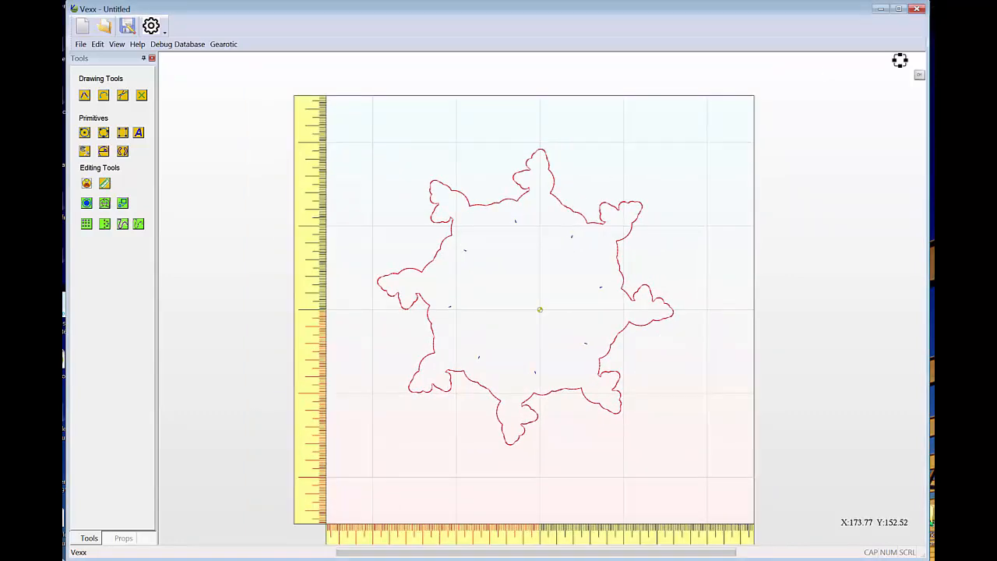